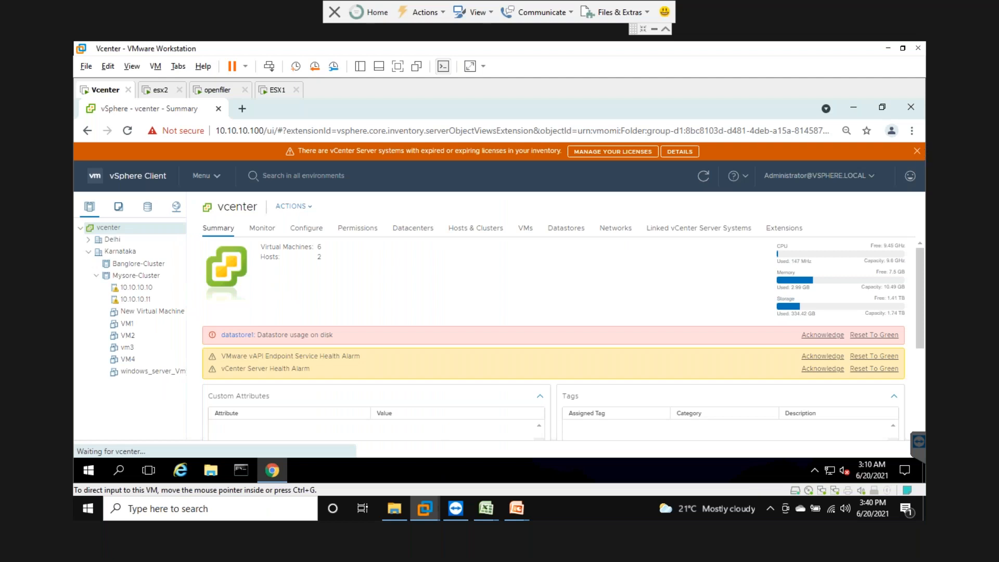
# Examine the virtual switches of host 10.10.10.10, including the virtual machines connected to VM Network on vSwitch0
pyautogui.click(131, 287)
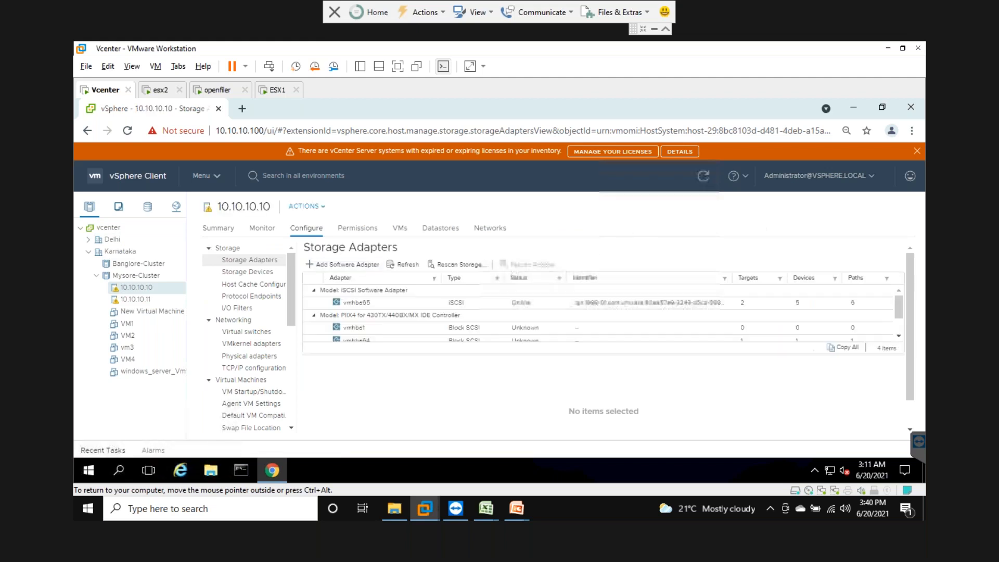
pyautogui.scroll(-1, 267, 331)
pyautogui.click(248, 321)
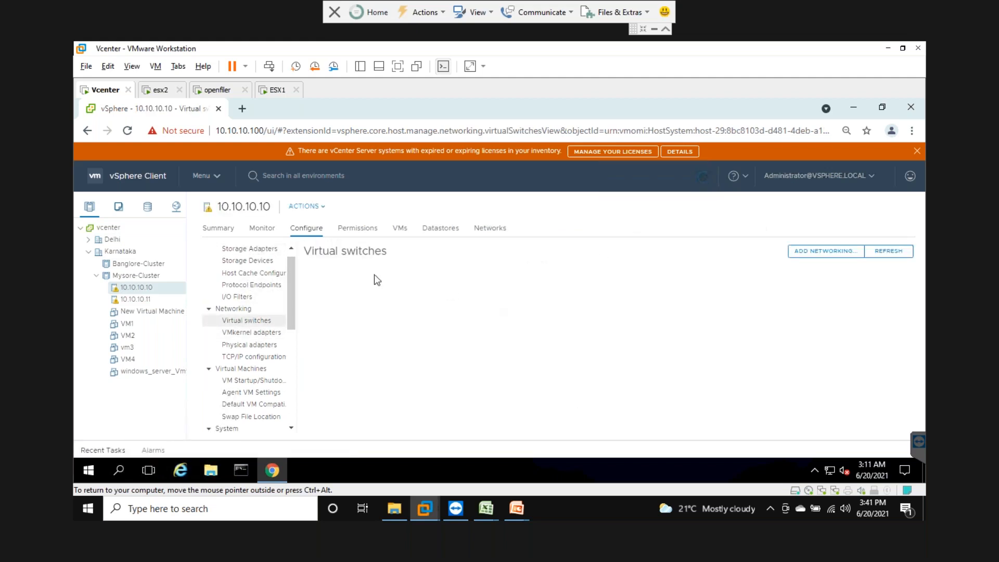
pyautogui.click(917, 151)
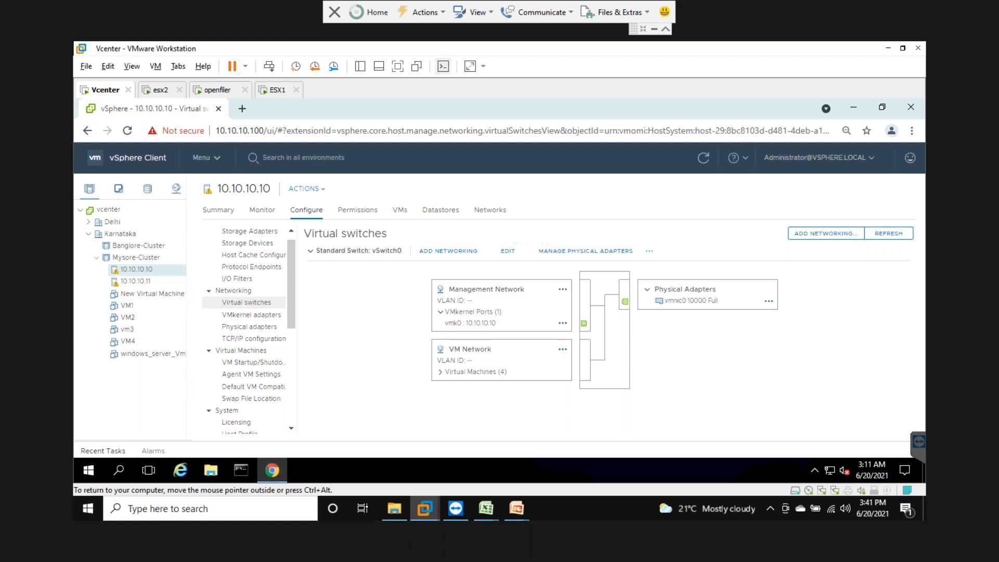
pyautogui.click(386, 251)
pyautogui.click(318, 254)
pyautogui.click(440, 371)
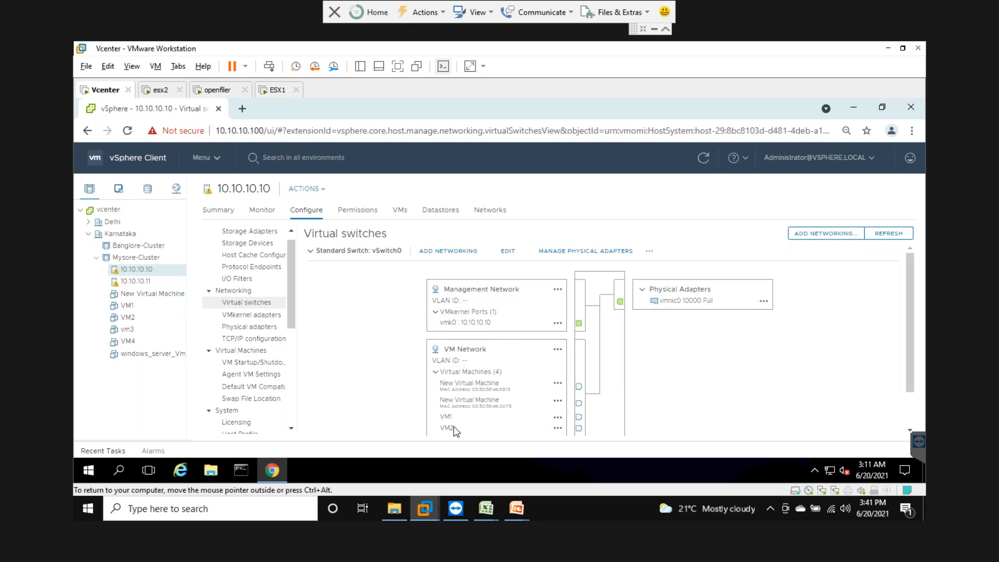
pyautogui.click(437, 372)
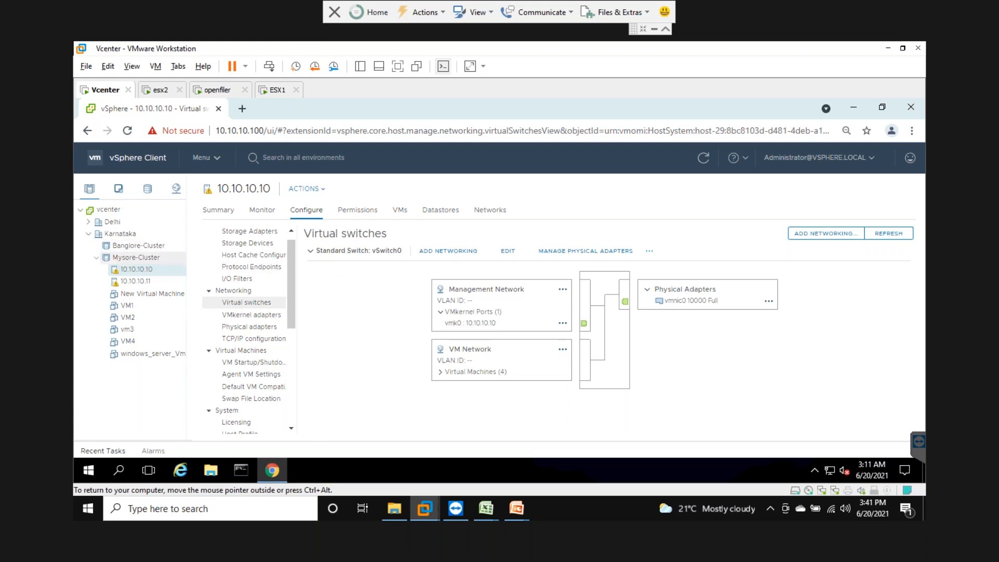
# View Mysore-Cluster, and return to host 10.10.10.10 to check the VLAN ID of its VM Network port group
pyautogui.click(136, 257)
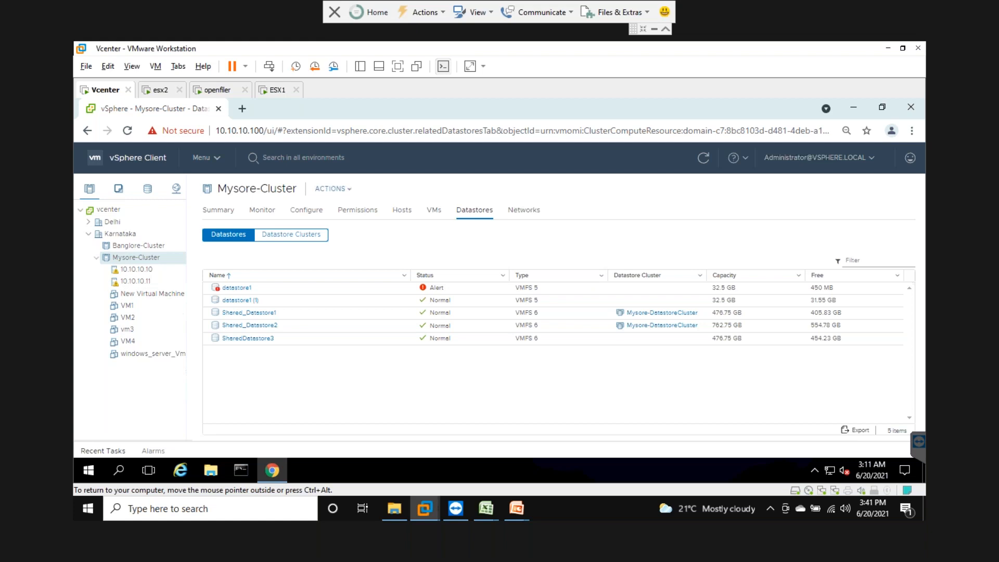
pyautogui.click(136, 269)
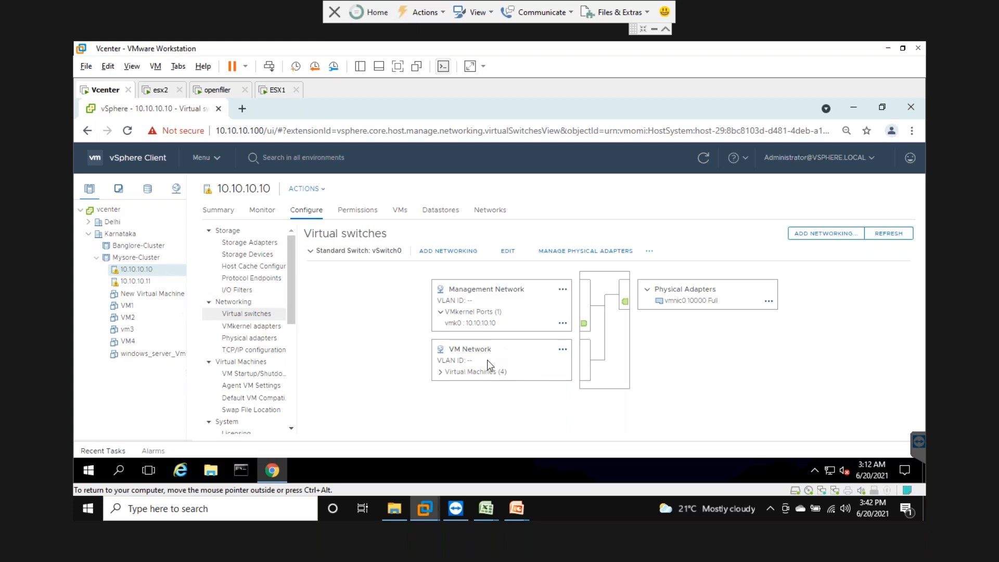
pyautogui.tripleClick(452, 360)
pyautogui.tripleClick(453, 360)
# Examine the port groups and physical adapters on vSwitch0 of host 10.10.10.11
pyautogui.click(126, 281)
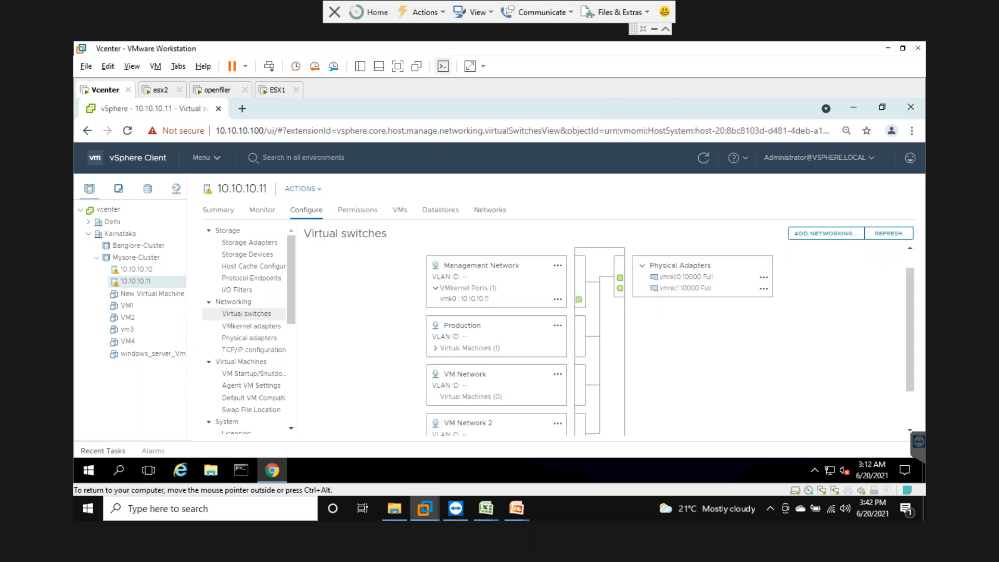
pyautogui.scroll(-1, 554, 378)
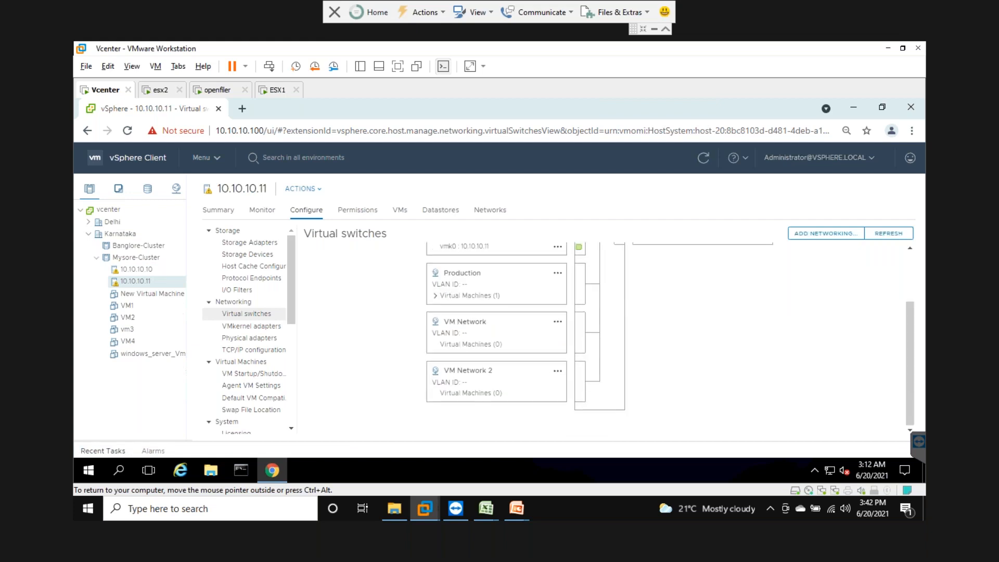
pyautogui.scroll(1, 525, 359)
pyautogui.scroll(-1, 526, 359)
pyautogui.scroll(1, 512, 312)
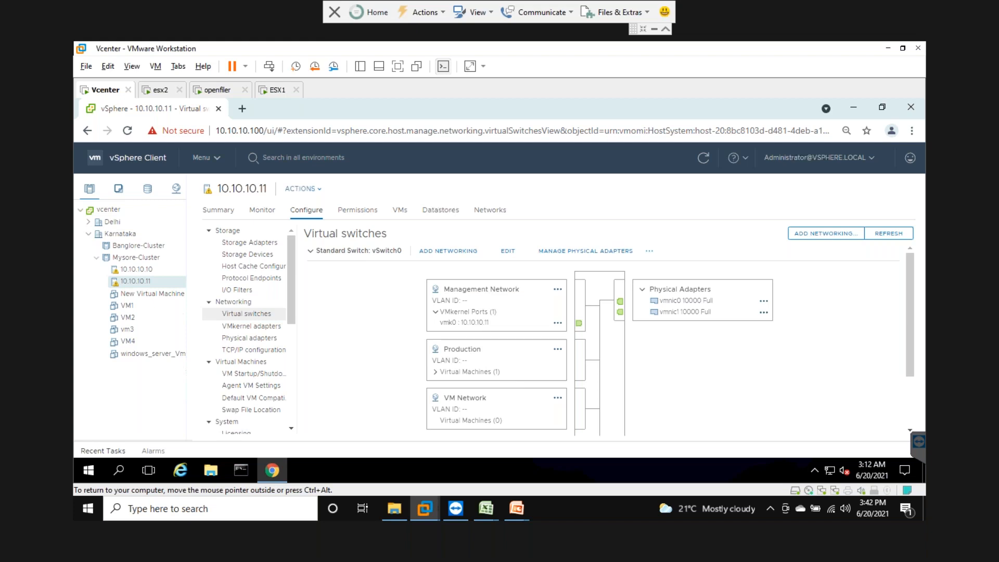
pyautogui.scroll(-2, 497, 364)
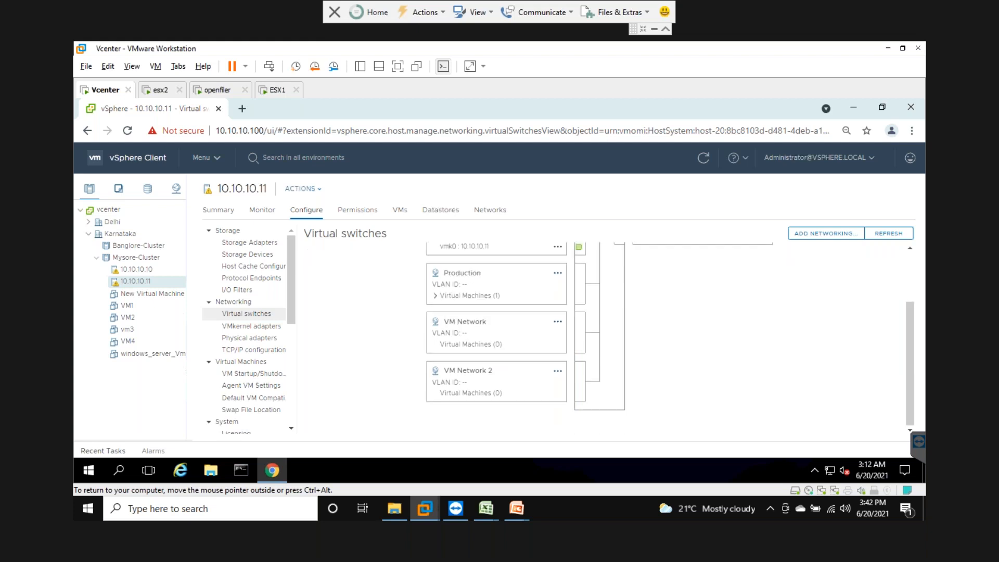
pyautogui.scroll(2, 497, 338)
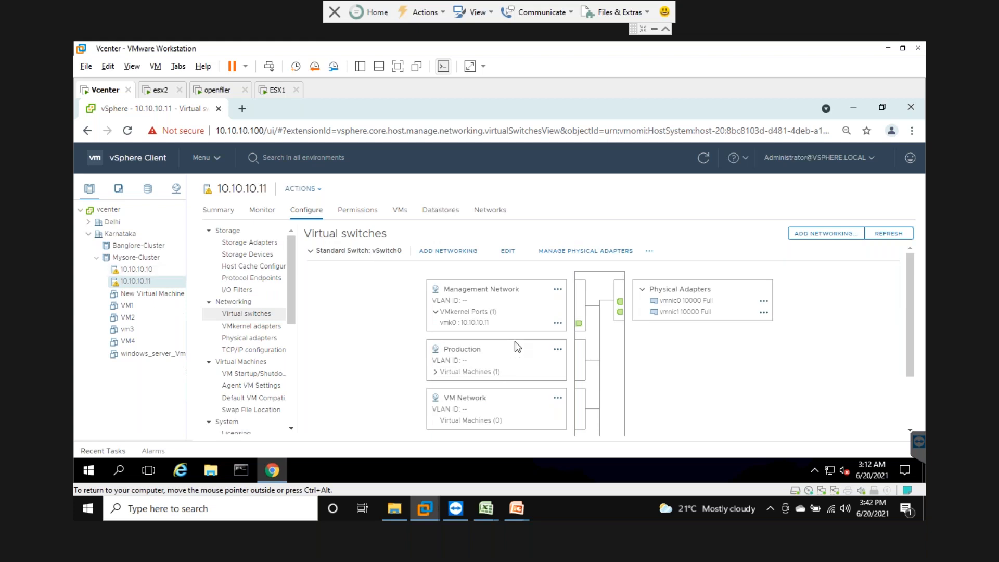
pyautogui.scroll(-2, 527, 346)
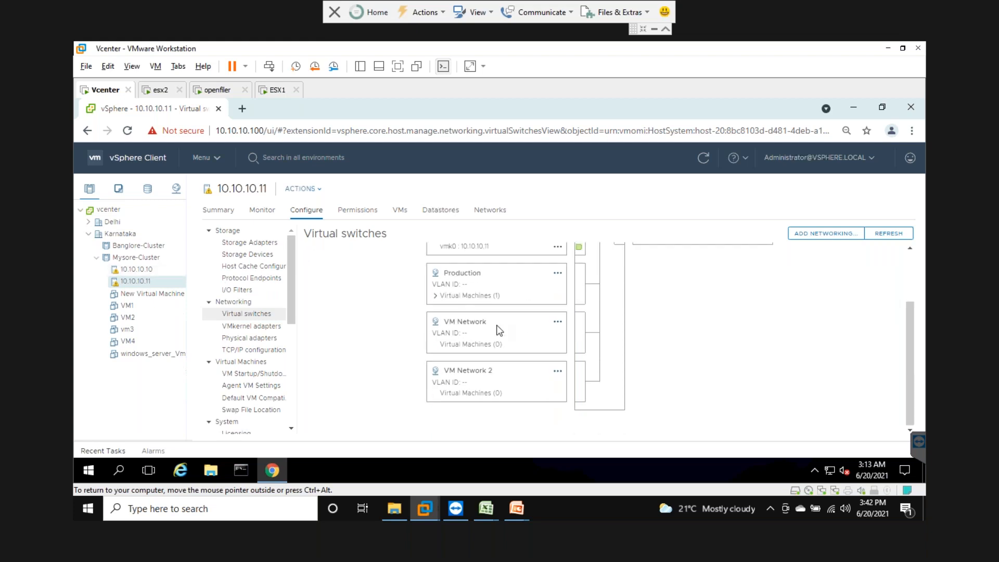
pyautogui.scroll(2, 490, 295)
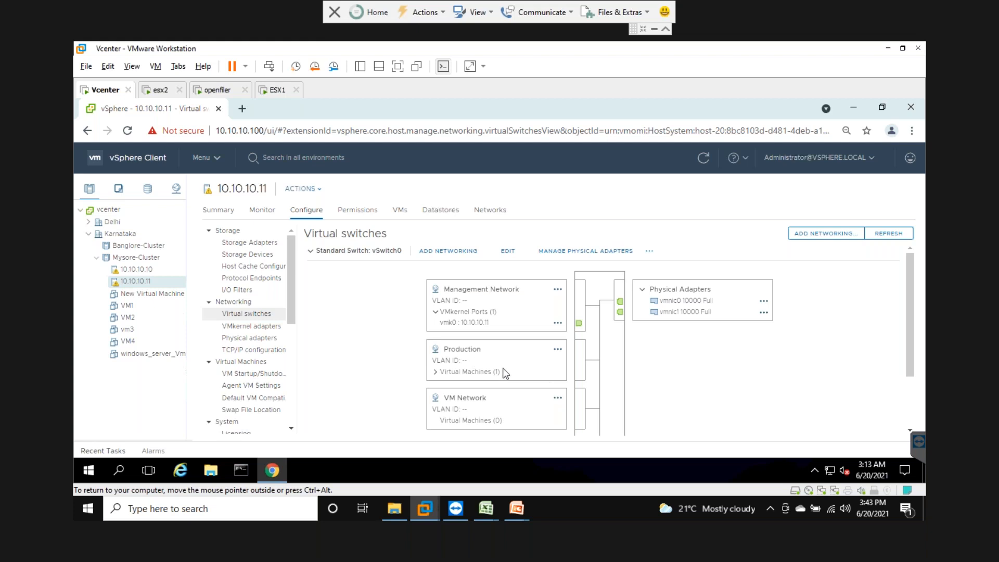
pyautogui.scroll(-2, 495, 338)
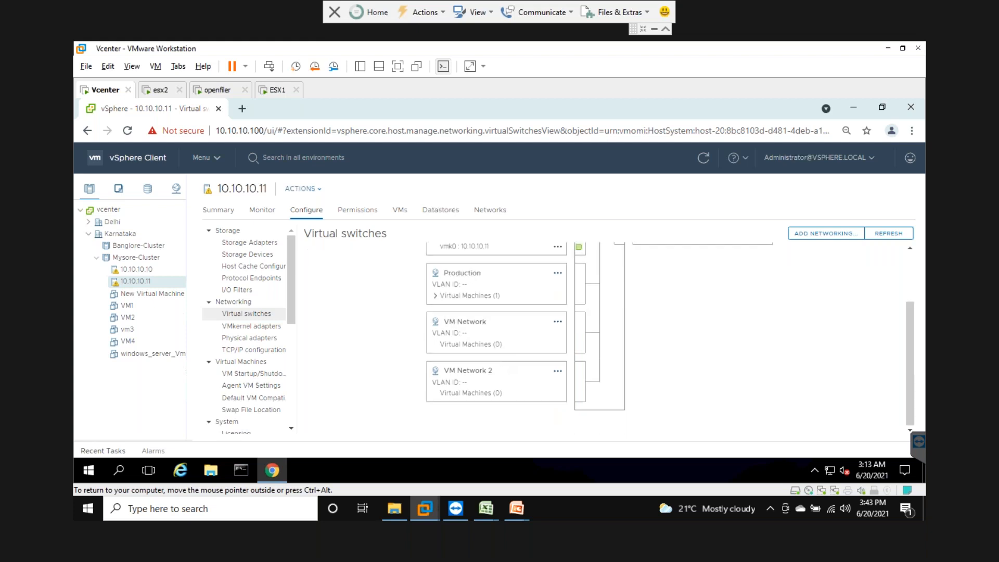
# Compare the standard switch port groups of host 10.10.10.10 with those of host 10.10.10.11
pyautogui.click(136, 269)
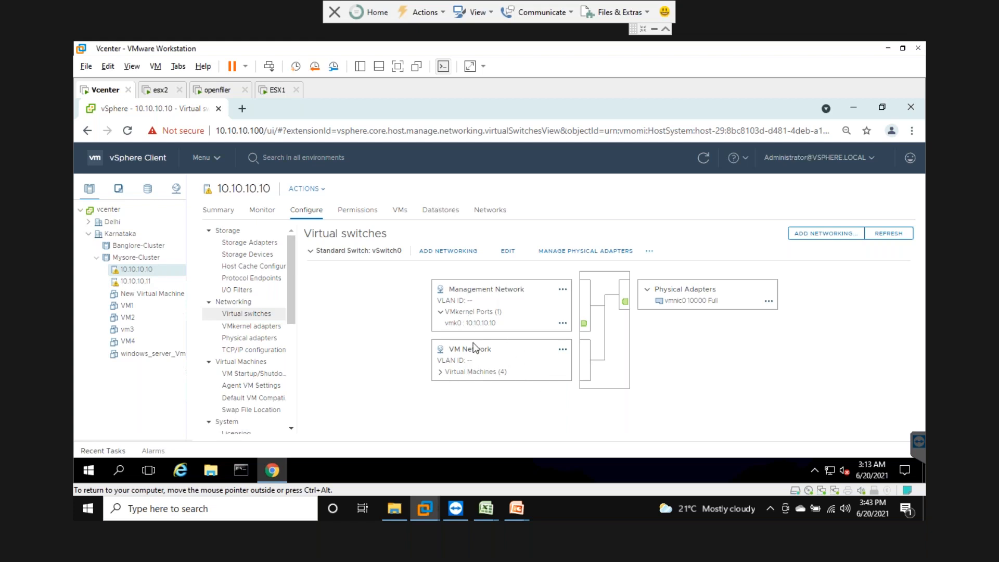
pyautogui.click(137, 282)
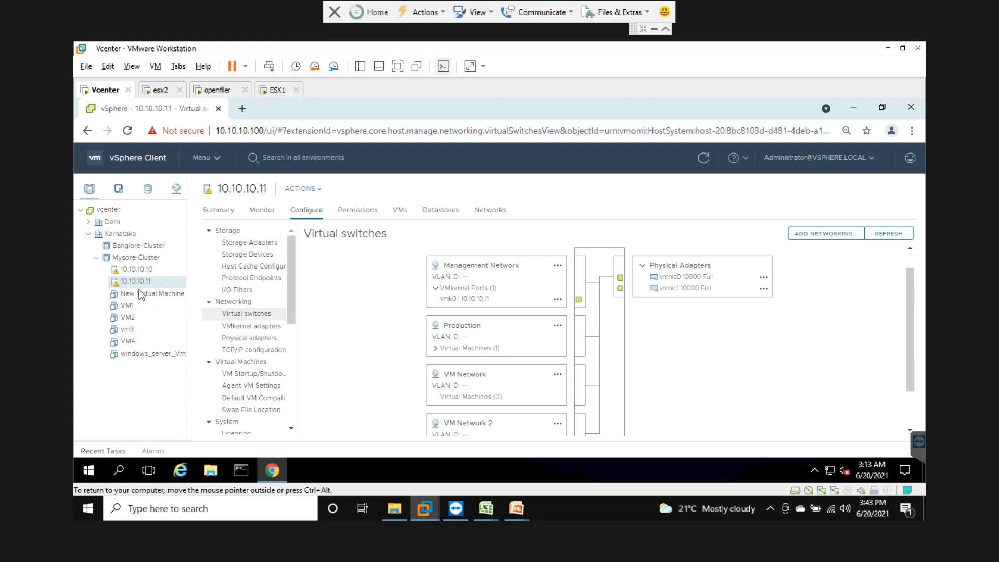
pyautogui.scroll(-2, 467, 372)
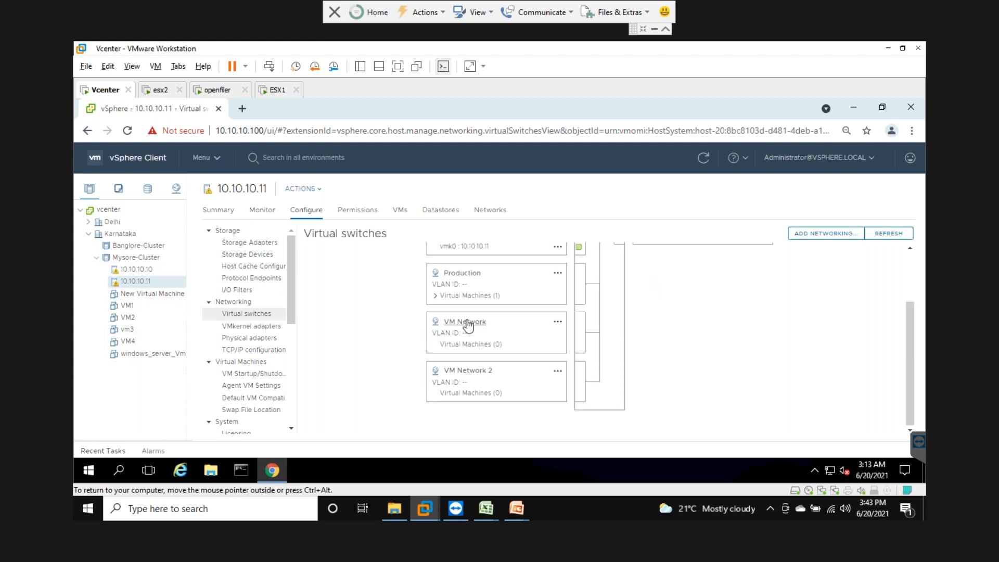
pyautogui.scroll(3, 468, 323)
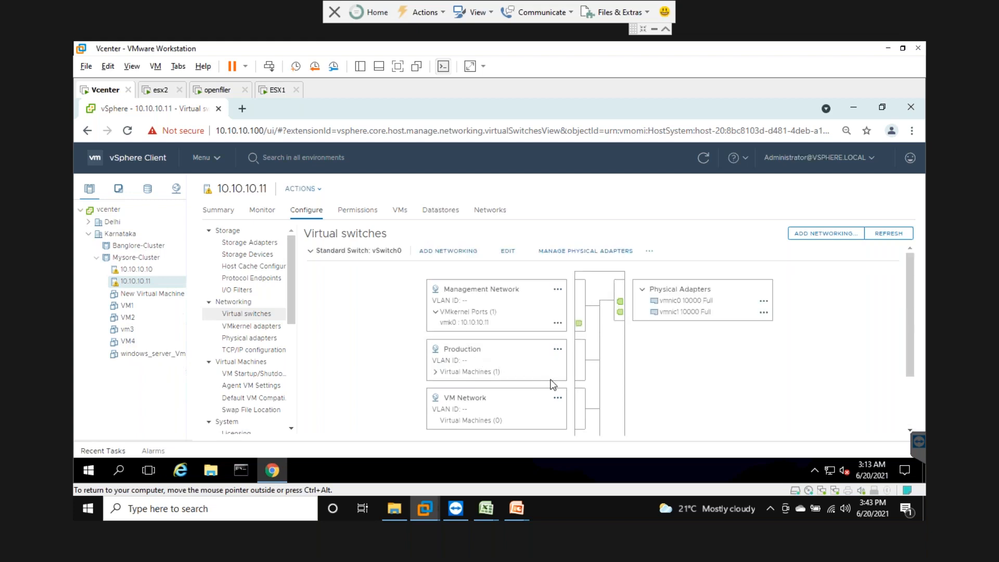
pyautogui.scroll(-3, 515, 369)
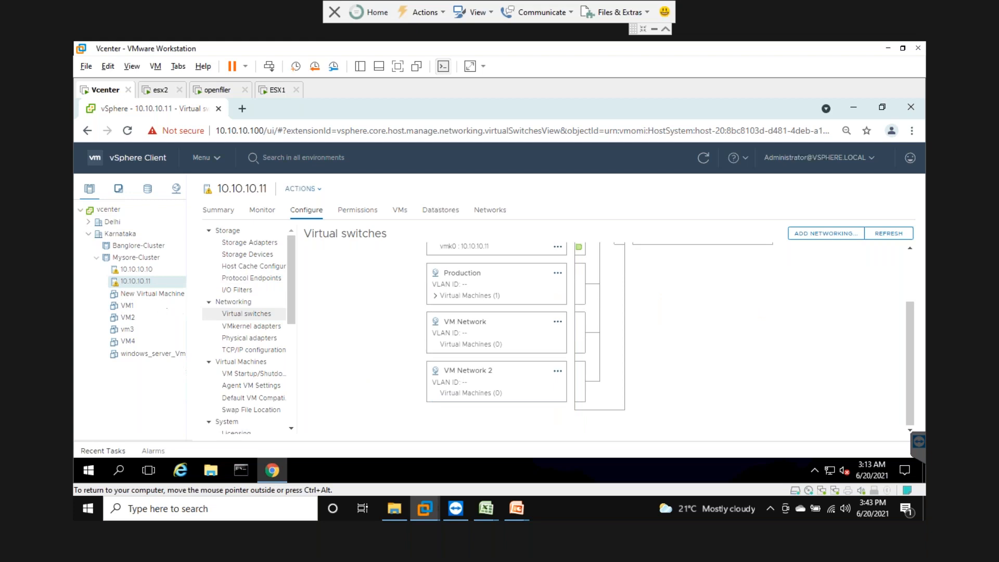
pyautogui.scroll(3, 468, 323)
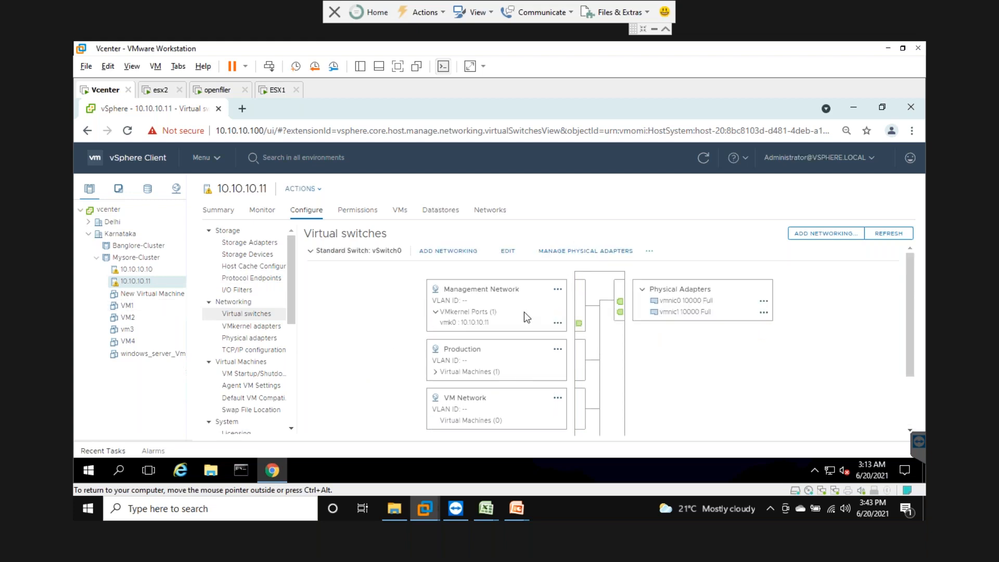
pyautogui.scroll(-3, 524, 312)
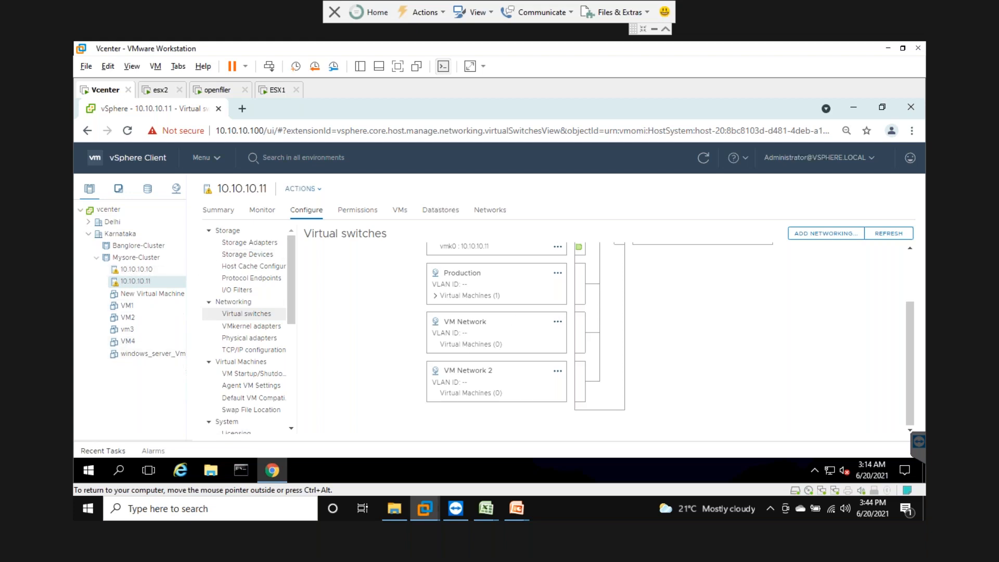
pyautogui.scroll(2, 609, 338)
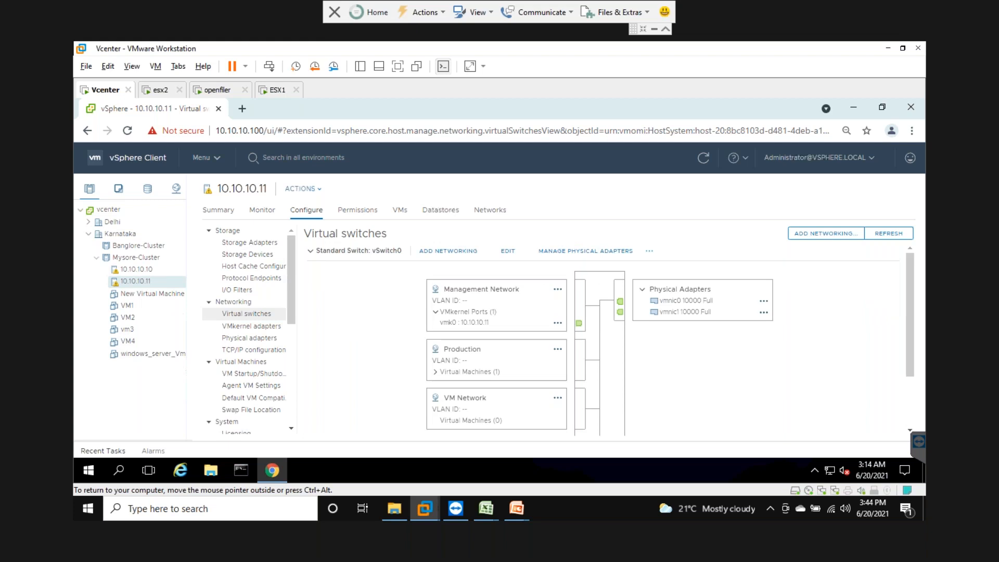
pyautogui.scroll(-2, 609, 338)
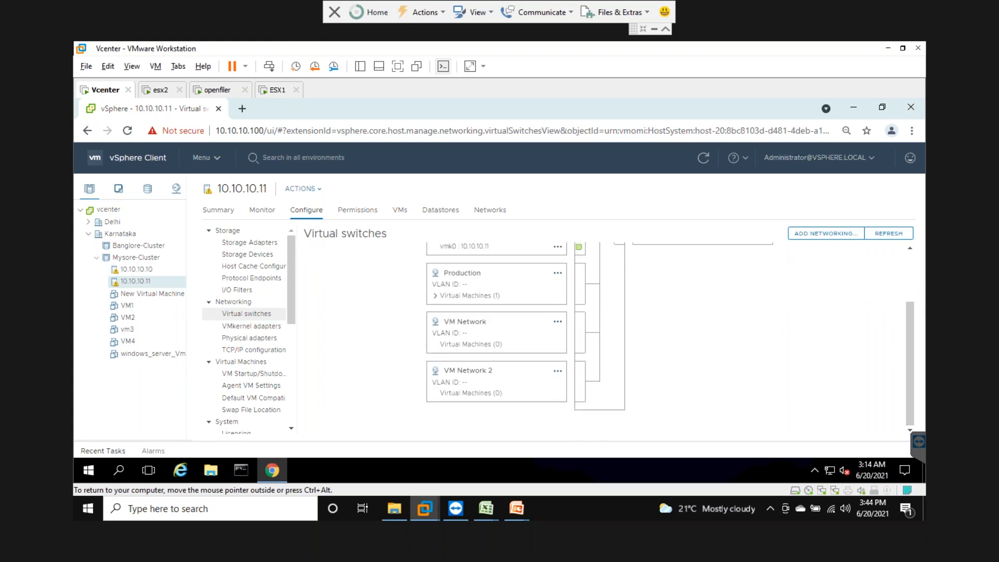
pyautogui.scroll(2, 609, 338)
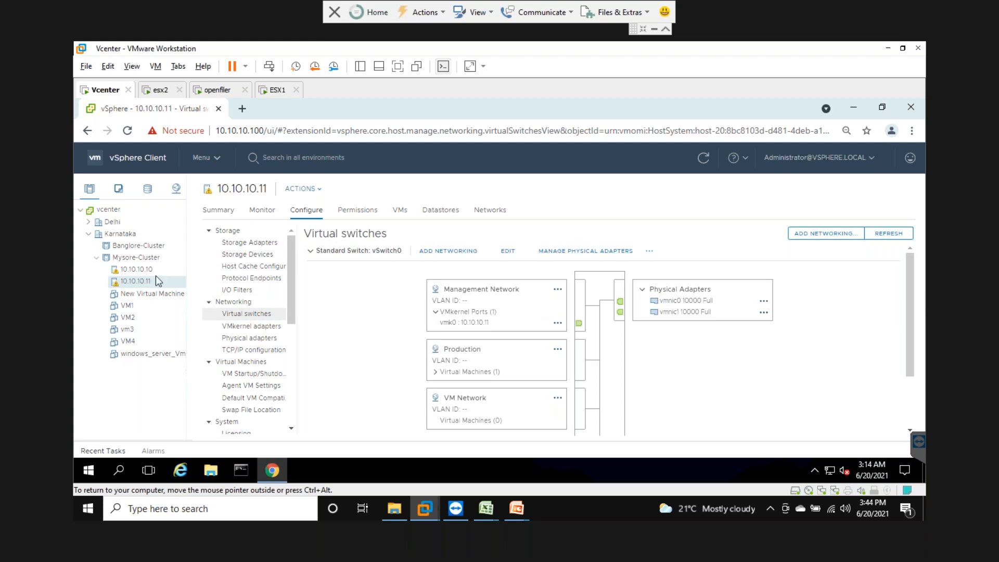
pyautogui.click(138, 279)
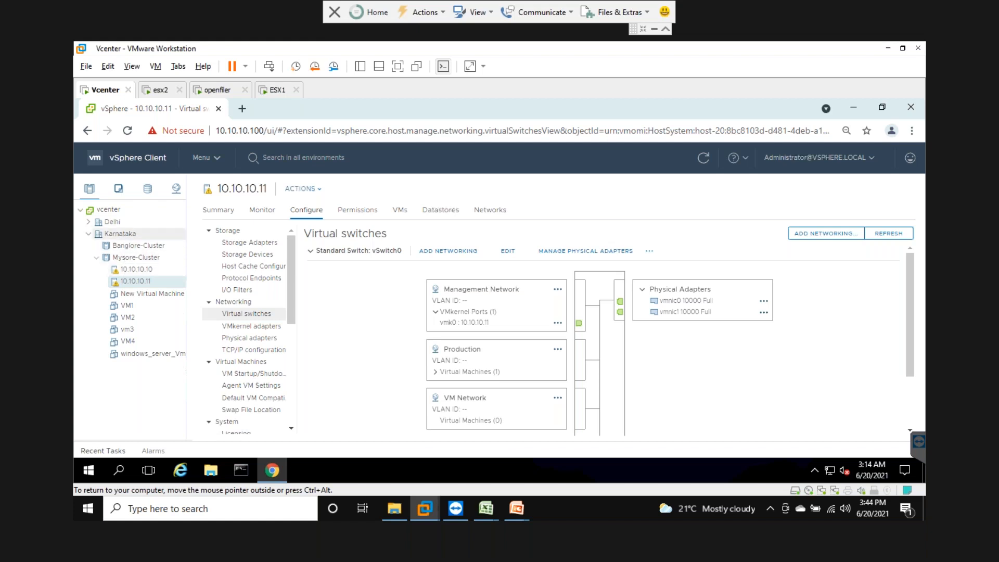
# Start a new distributed switch in the Karnataka datacenter and name it DSwitch1
pyautogui.rightClick(127, 234)
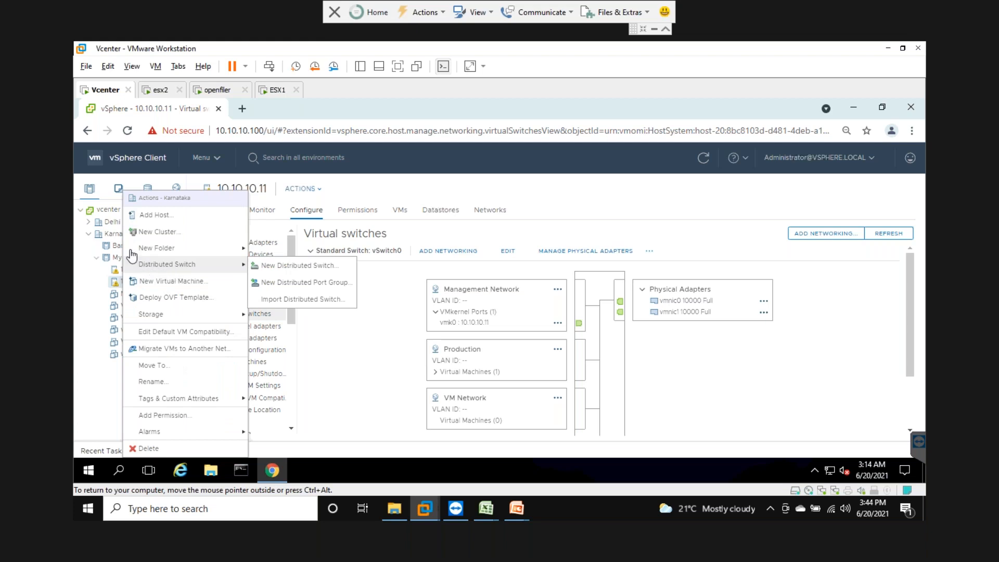
pyautogui.moveTo(193, 265)
pyautogui.click(299, 265)
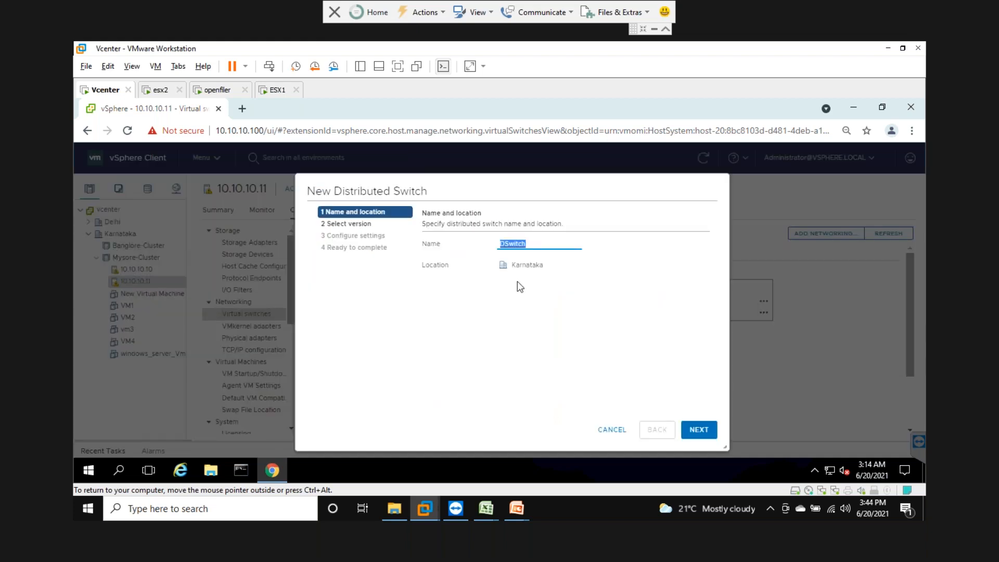
pyautogui.click(542, 241)
pyautogui.write('1')
pyautogui.click(699, 429)
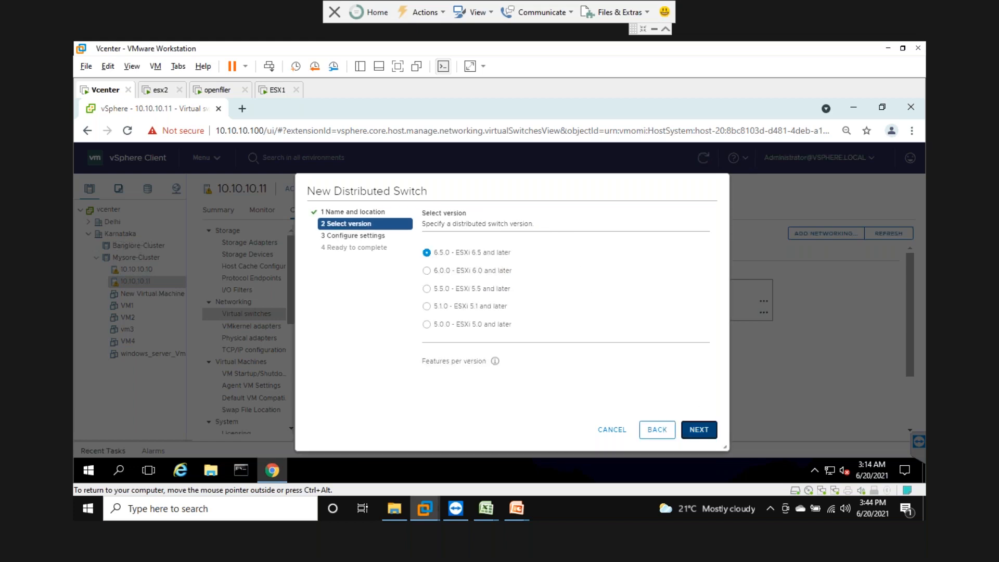
# Create the distributed switch with version 6.5.0, 4 uplinks, Network I/O Control enabled and default port group DPortGroup
pyautogui.click(706, 435)
pyautogui.click(562, 244)
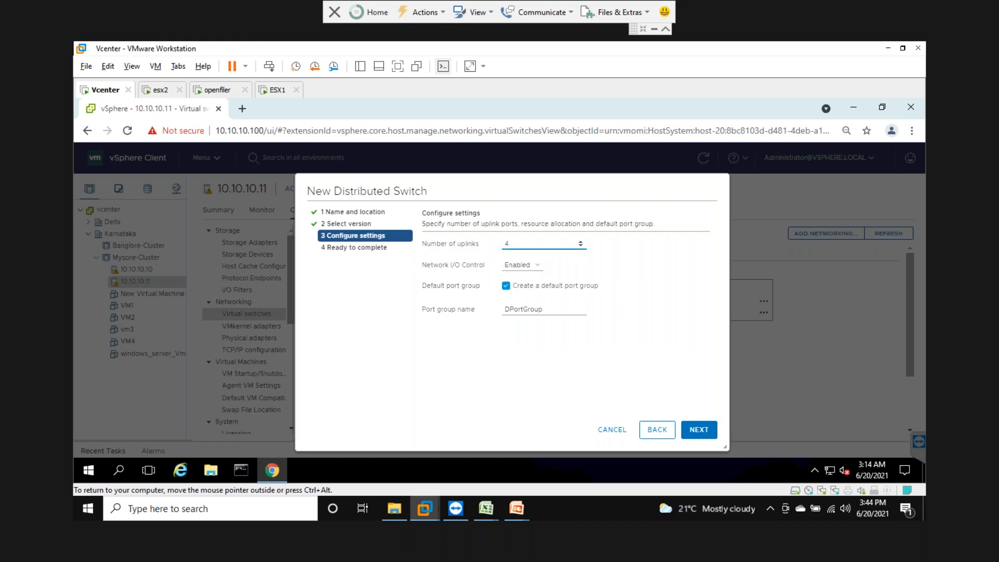
pyautogui.click(699, 430)
pyautogui.click(700, 428)
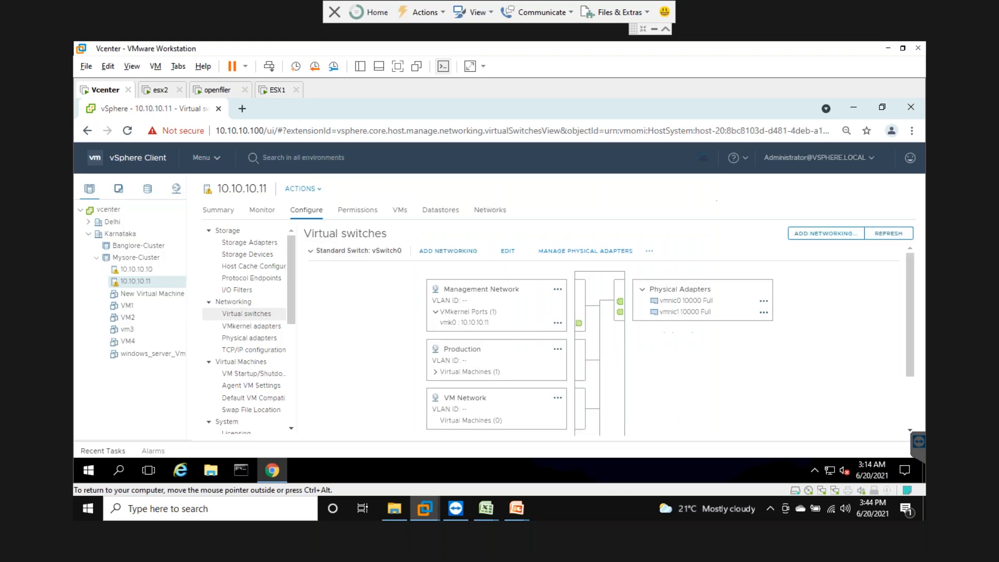
# Display the summary of DSwitch1 under Karnataka in the networking inventory
pyautogui.click(177, 189)
pyautogui.click(88, 234)
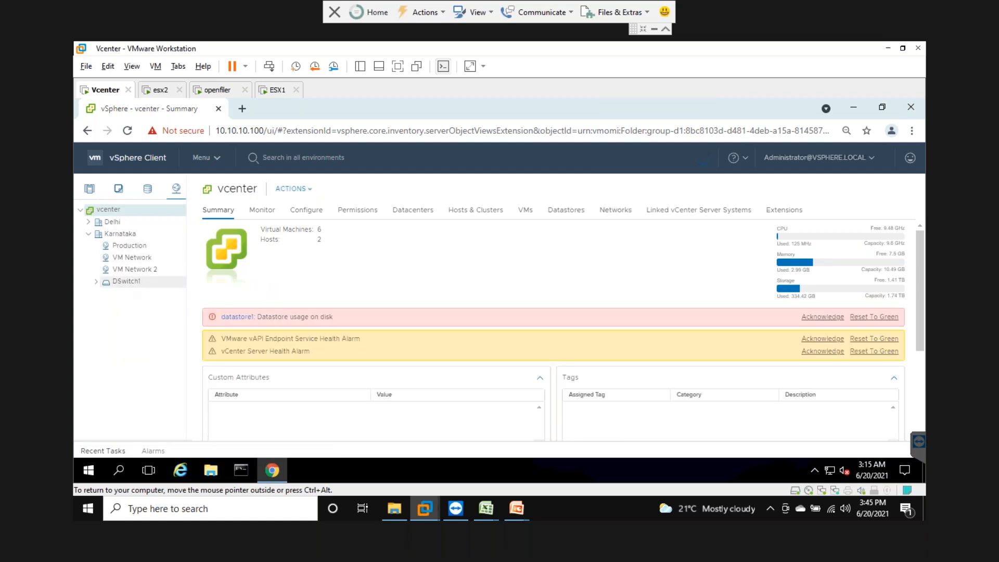
pyautogui.click(127, 281)
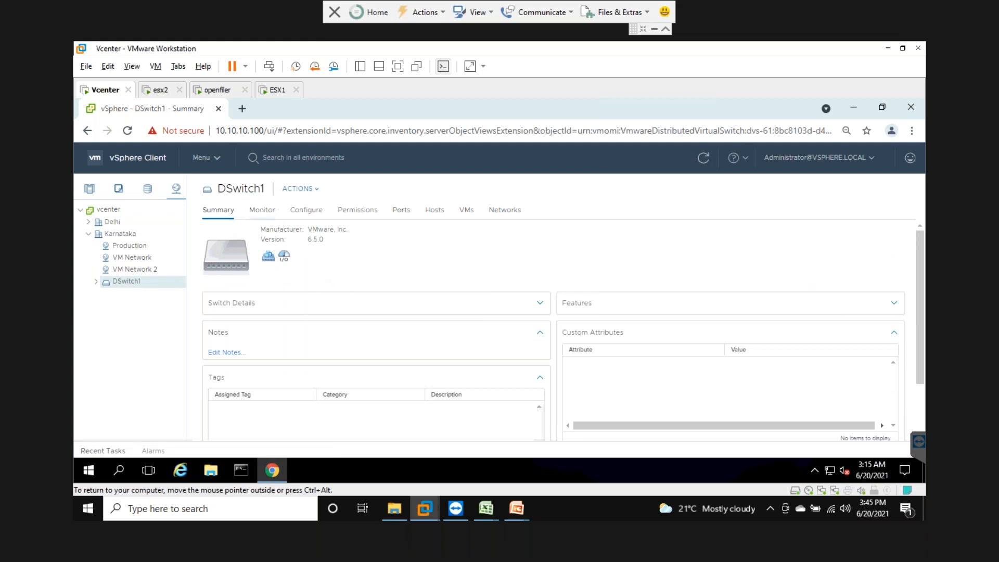
pyautogui.press('Right')
pyautogui.press('Left')
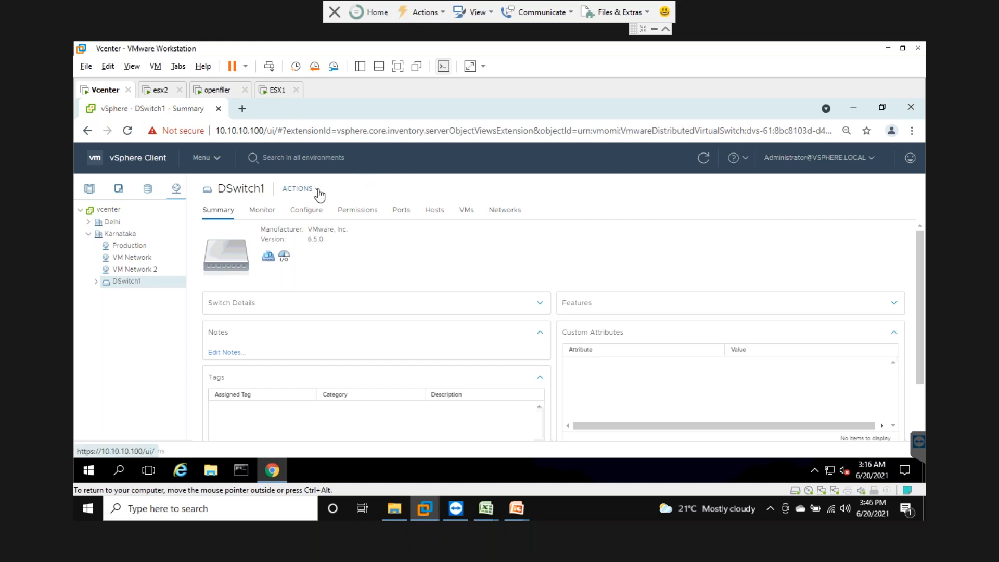
# Start adding hosts to DSwitch1 and select the new hosts 10.10.10.10 and 10.10.10.11
pyautogui.click(299, 189)
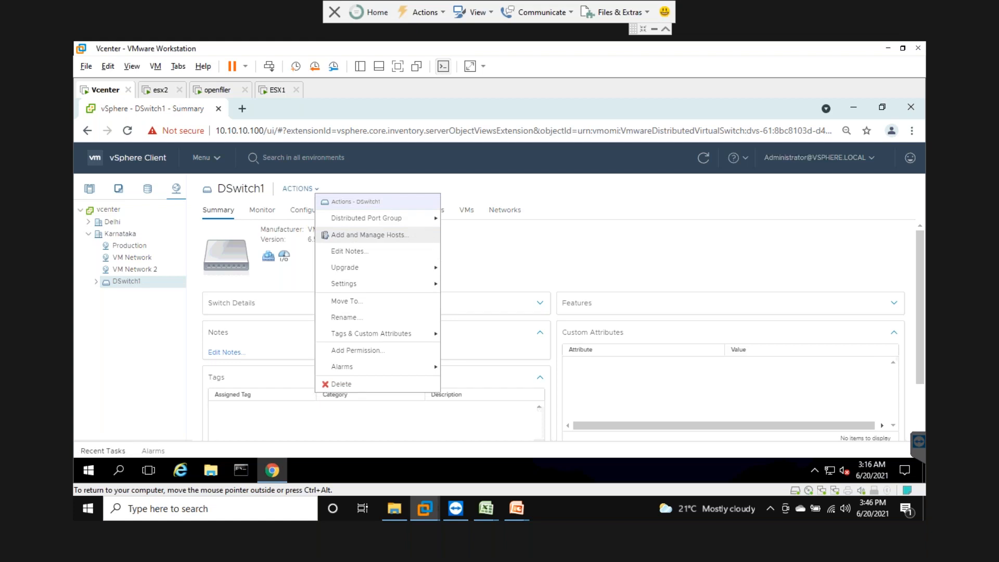
pyautogui.click(369, 234)
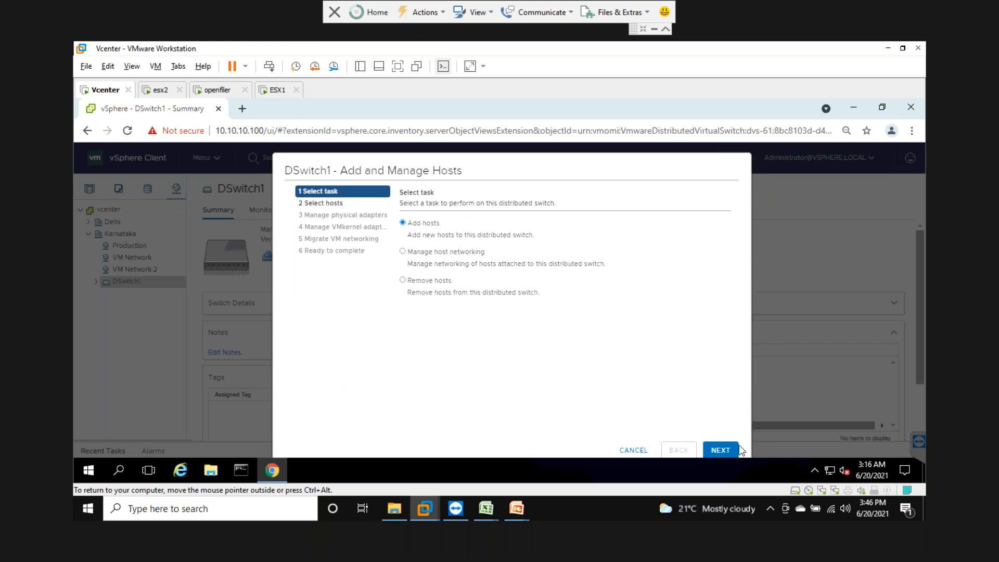
pyautogui.click(725, 450)
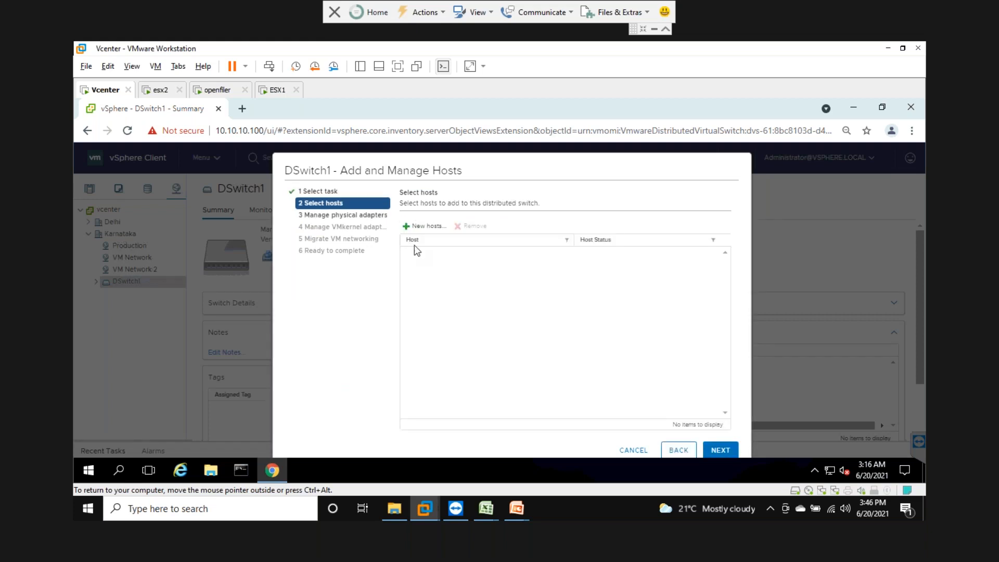
pyautogui.click(429, 229)
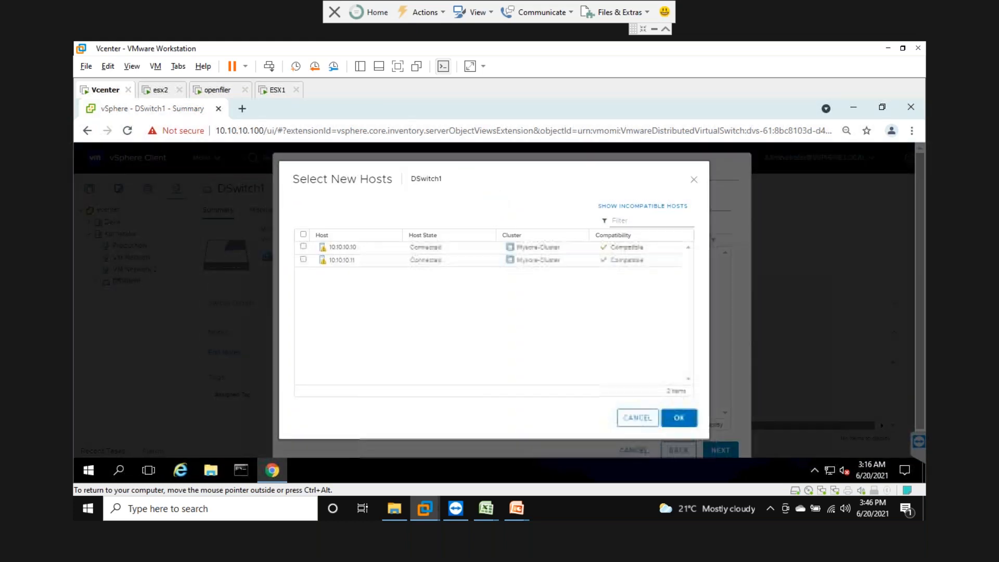
pyautogui.click(304, 246)
pyautogui.click(303, 259)
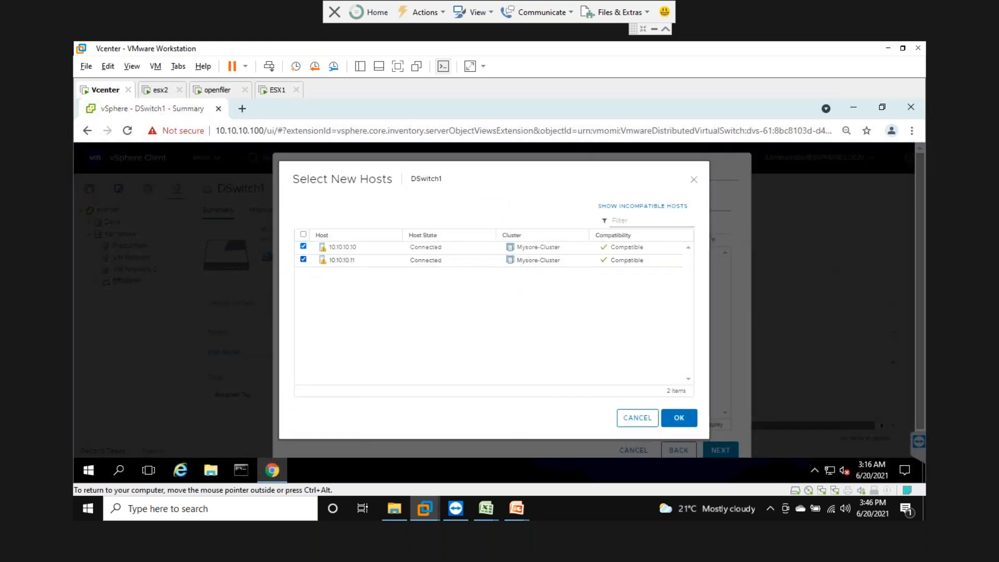
pyautogui.click(677, 418)
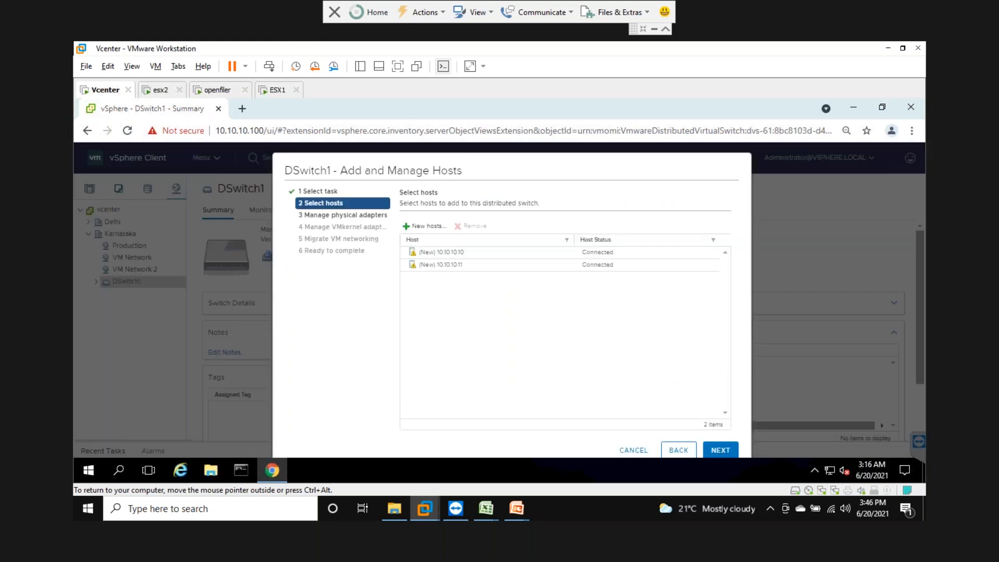
pyautogui.click(721, 450)
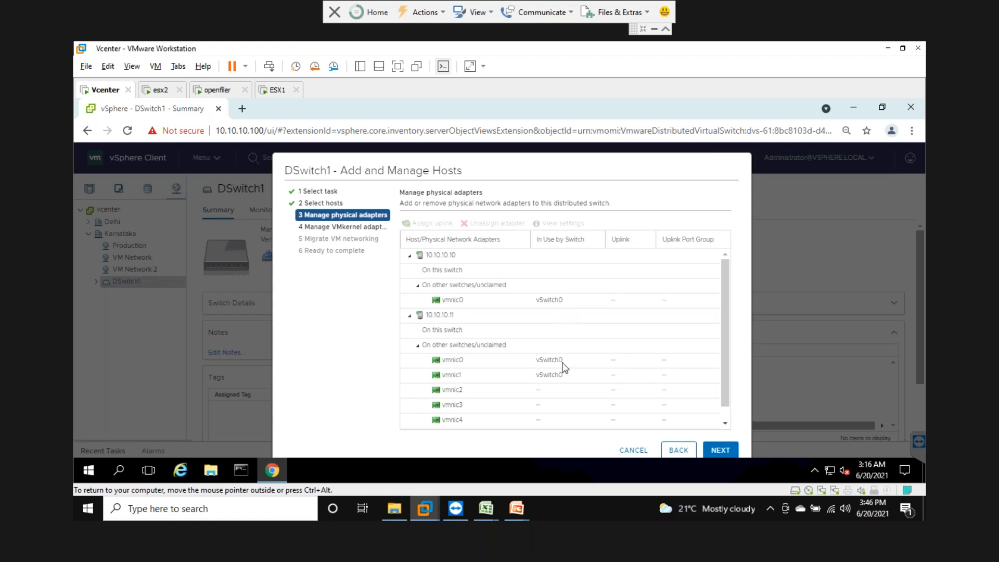
# Assign physical adapter vmnic0 of host 10.10.10.10 to Uplink 1 of DSwitch1
pyautogui.click(621, 361)
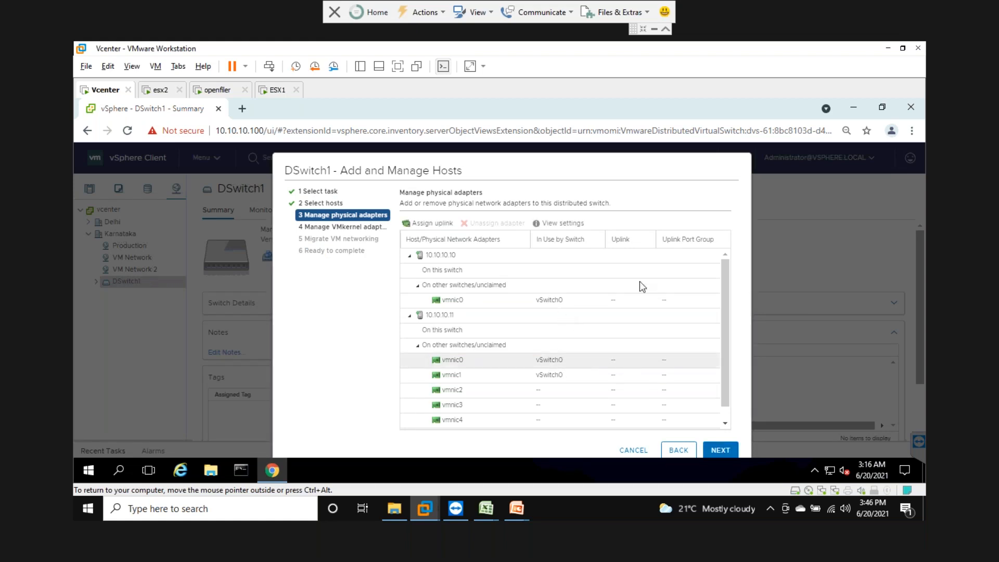
pyautogui.click(623, 299)
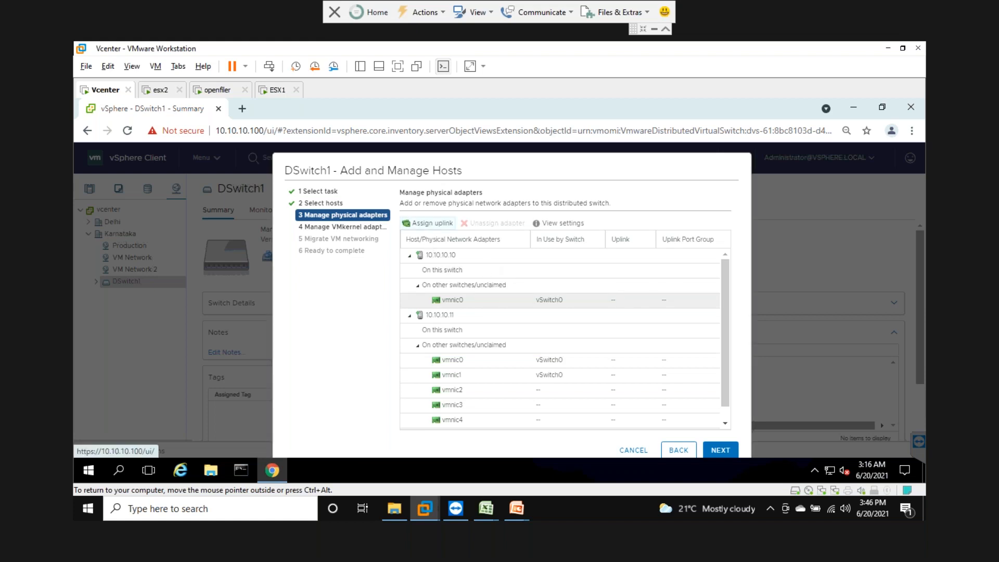
pyautogui.click(428, 223)
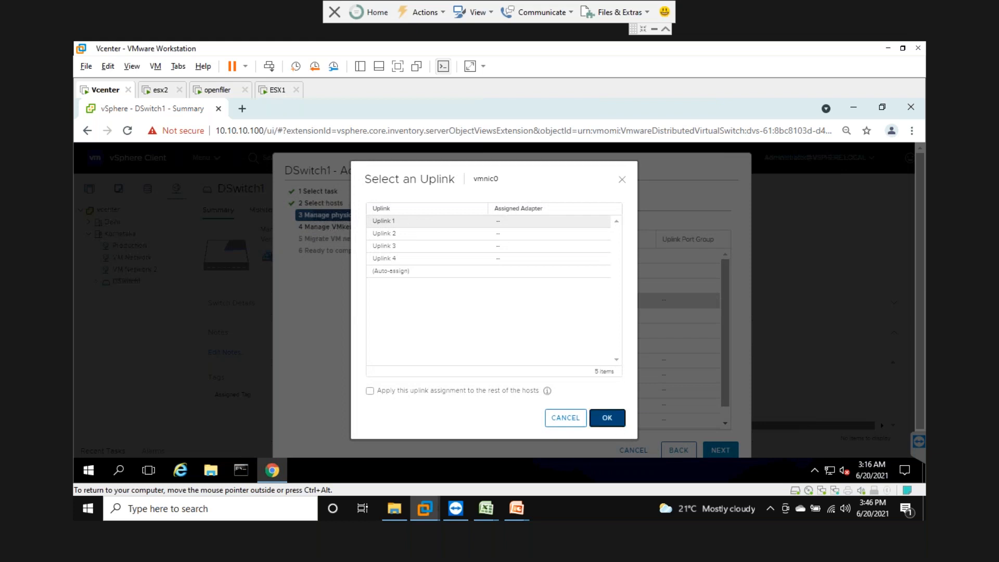
pyautogui.click(620, 423)
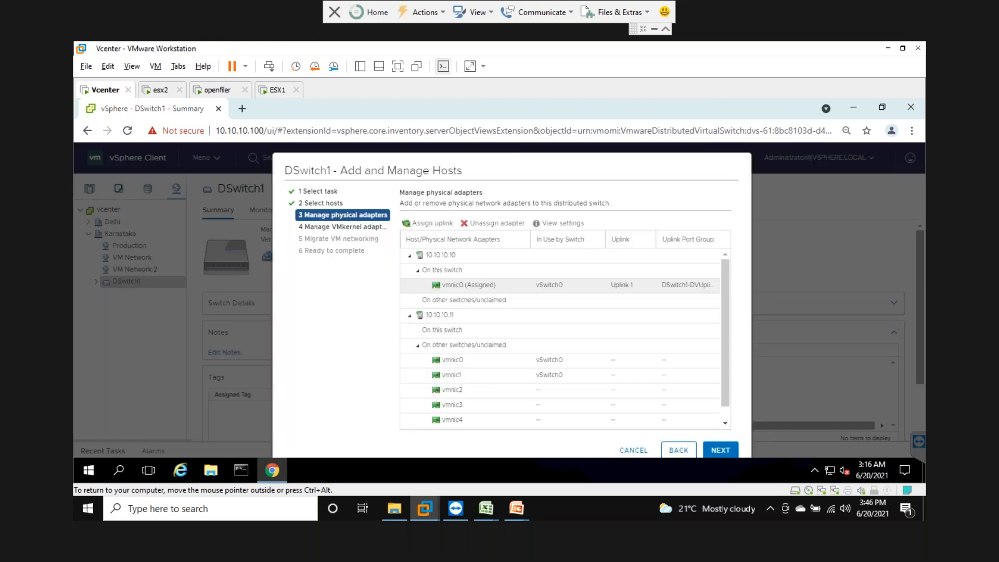
# Assign physical adapter vmnic0 of host 10.10.10.11 to Uplink 1 of the distributed switch
pyautogui.click(560, 359)
pyautogui.rightClick(416, 224)
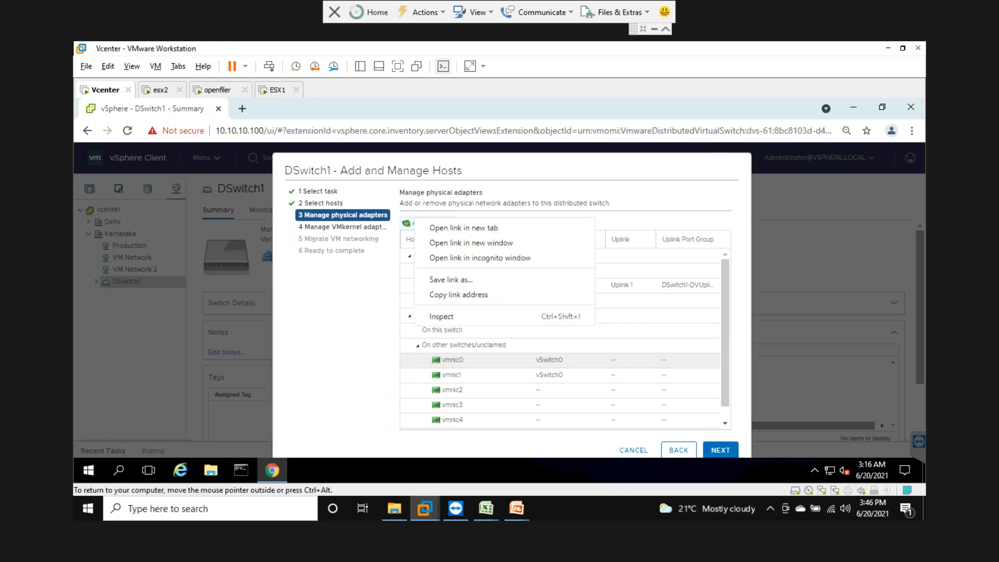
pyautogui.click(575, 288)
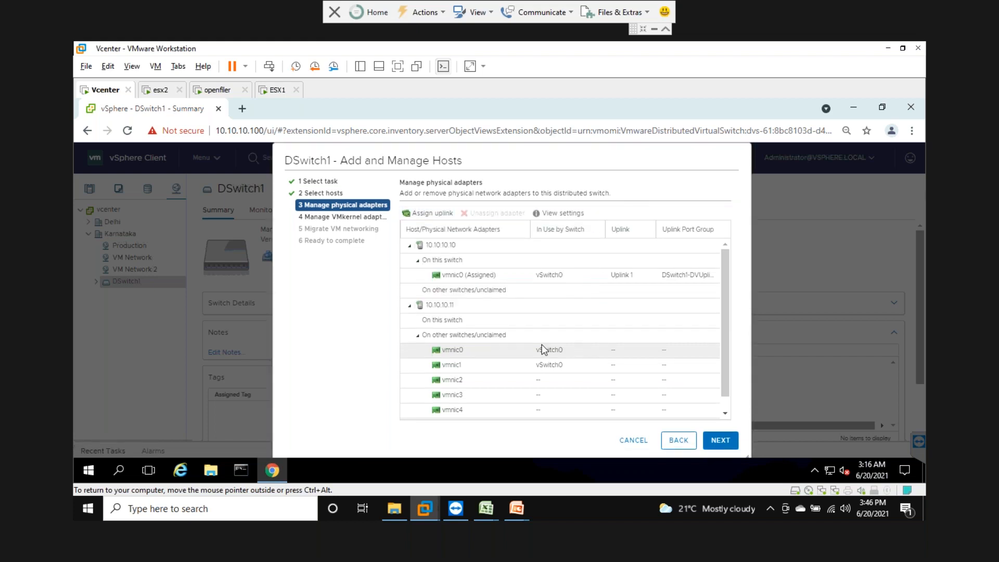
pyautogui.click(422, 214)
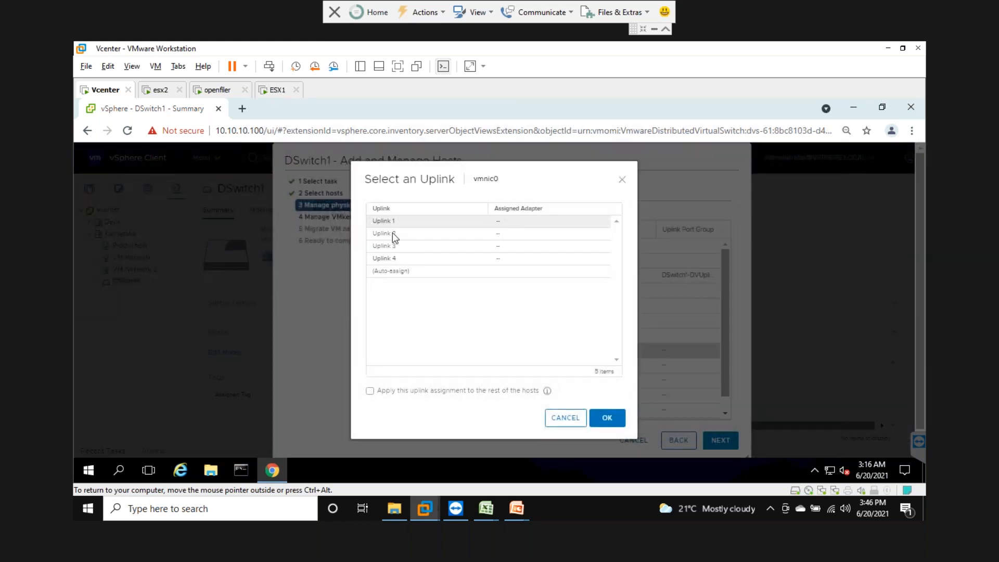
pyautogui.click(392, 233)
pyautogui.click(408, 222)
pyautogui.click(607, 416)
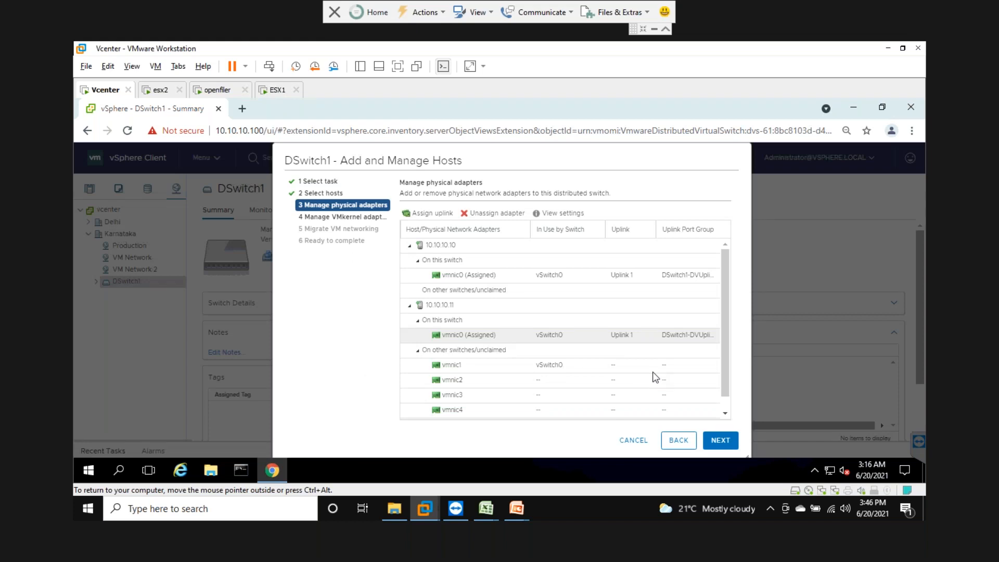
# Assign the unclaimed adapter vmnic2 of host 10.10.10.11 to Uplink 3
pyautogui.click(554, 364)
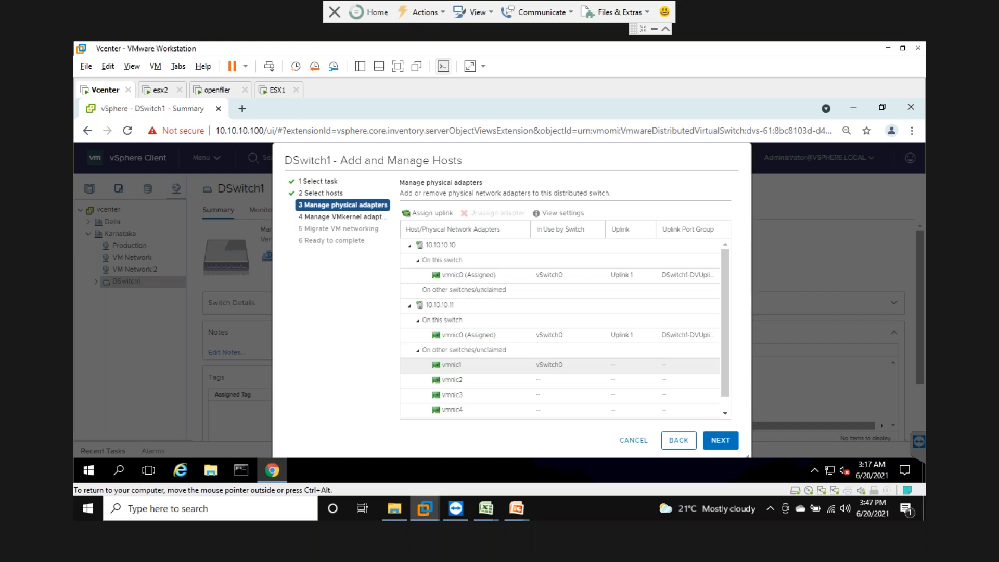
pyautogui.click(492, 291)
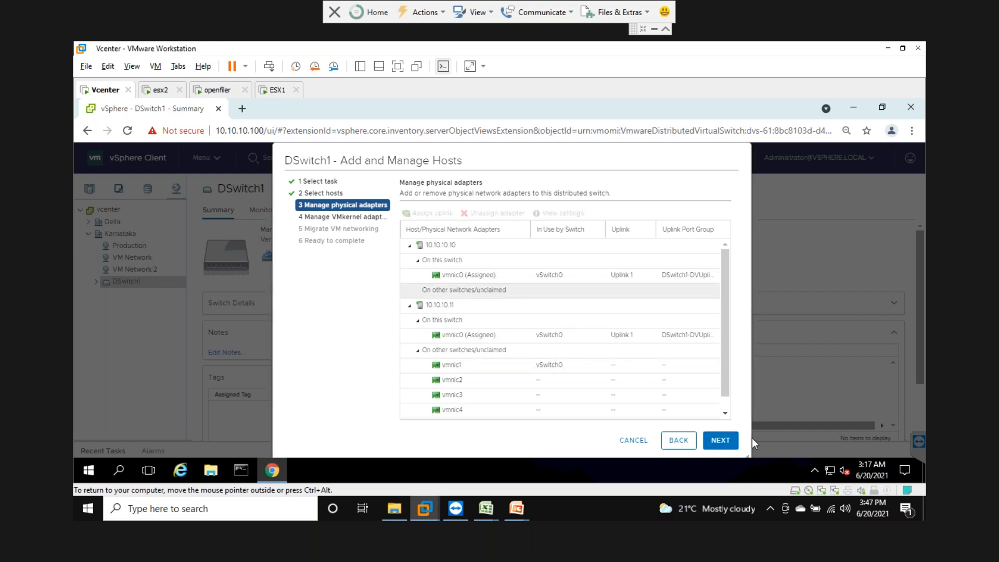
pyautogui.rightClick(796, 442)
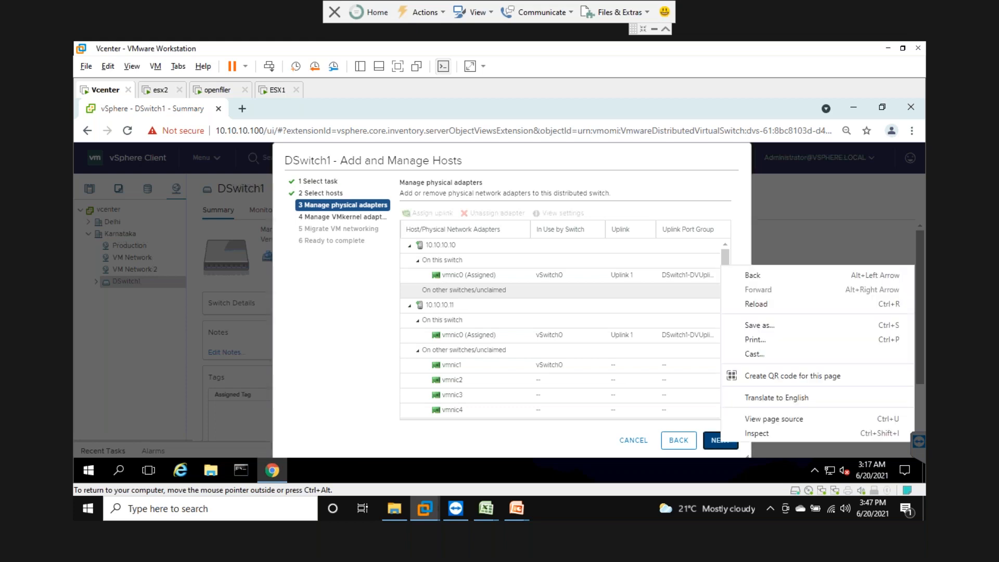
pyautogui.click(476, 380)
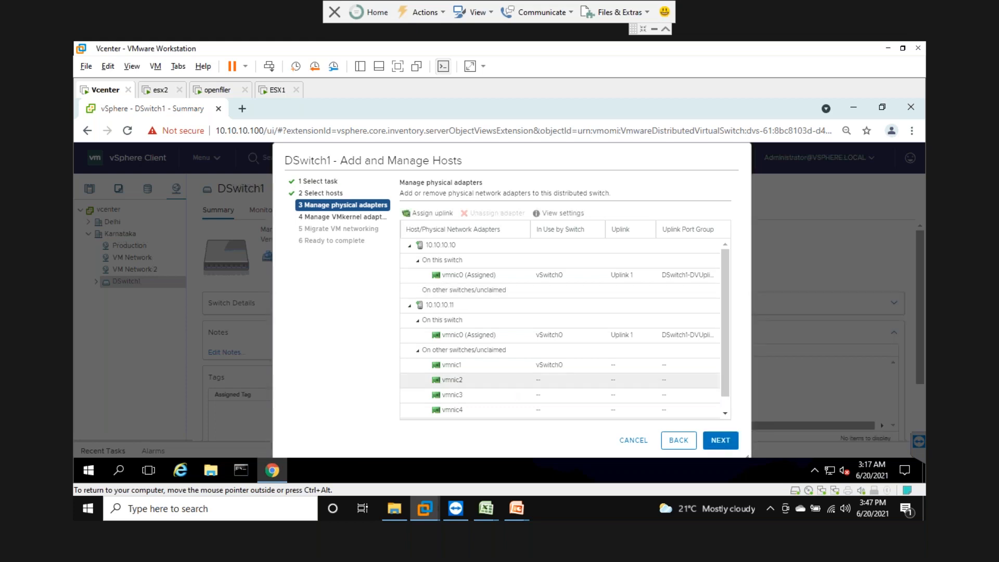
pyautogui.click(429, 212)
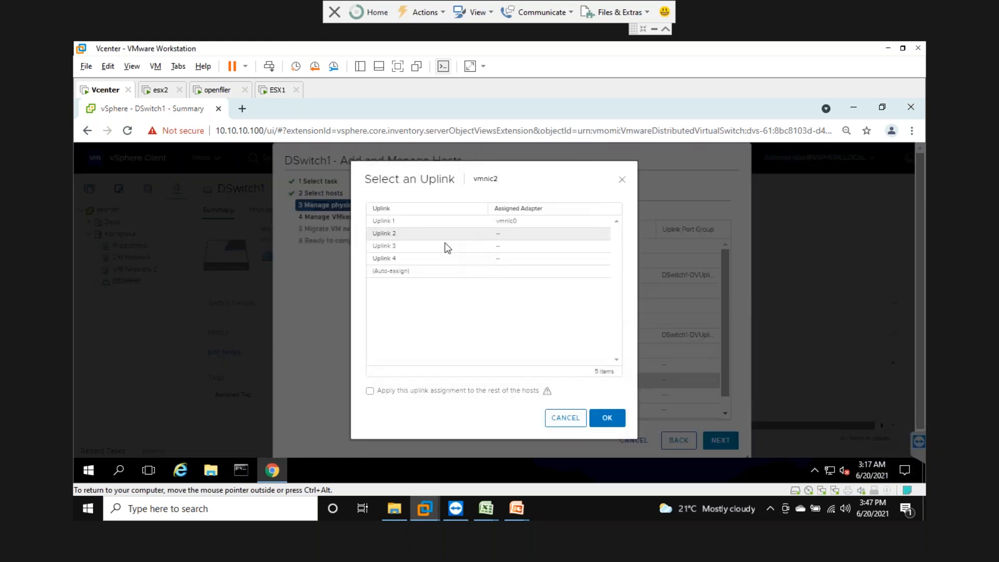
pyautogui.click(426, 249)
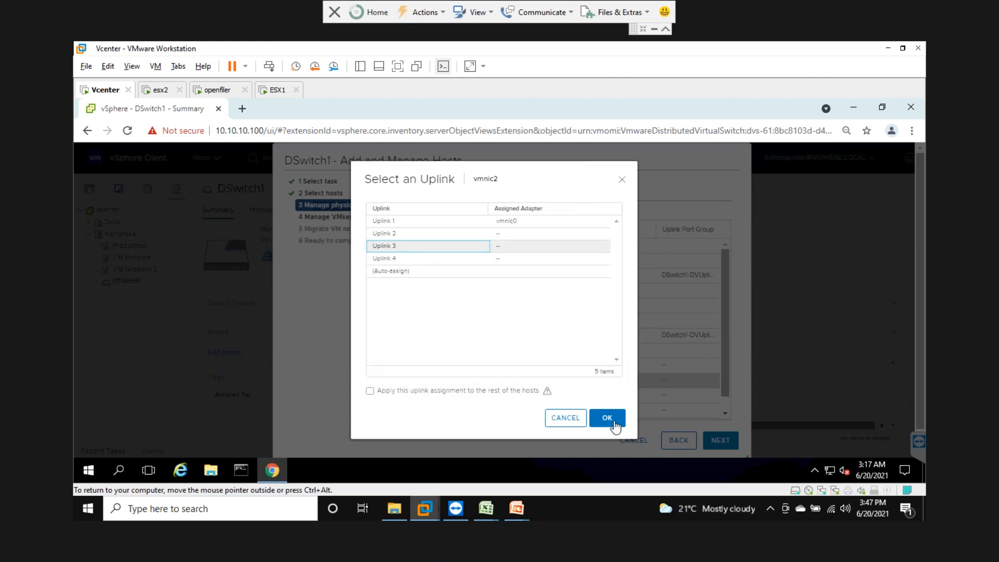
pyautogui.click(606, 417)
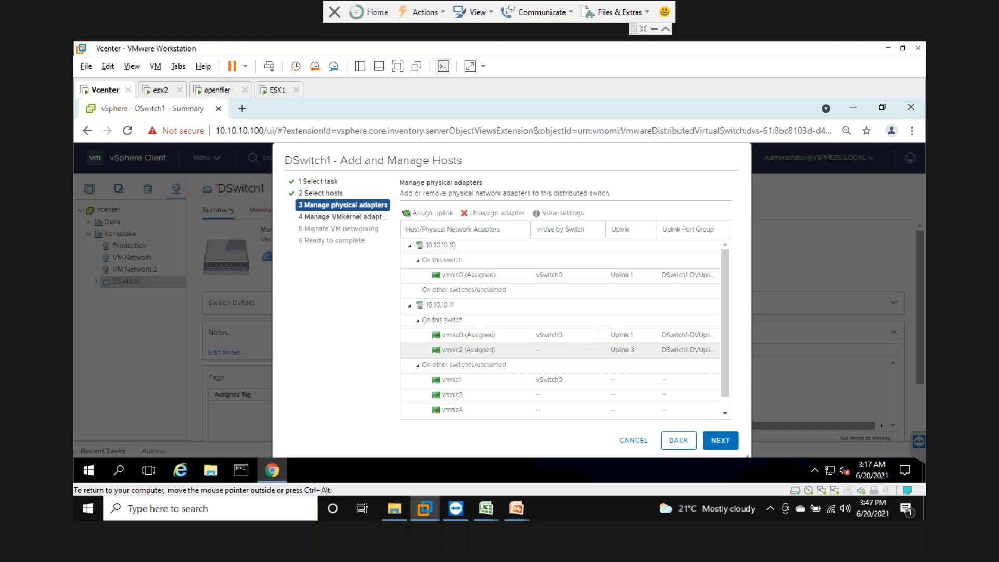
# Try to continue past the VMkernel adapters, return to the physical adapters and unassign vmnic0 of host 10.10.10.10
pyautogui.click(720, 440)
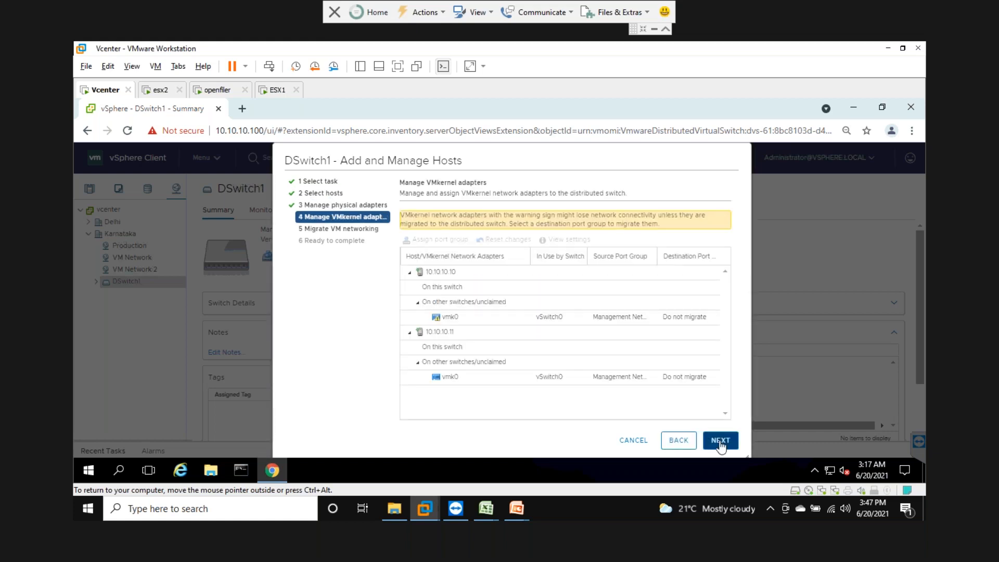
pyautogui.click(720, 442)
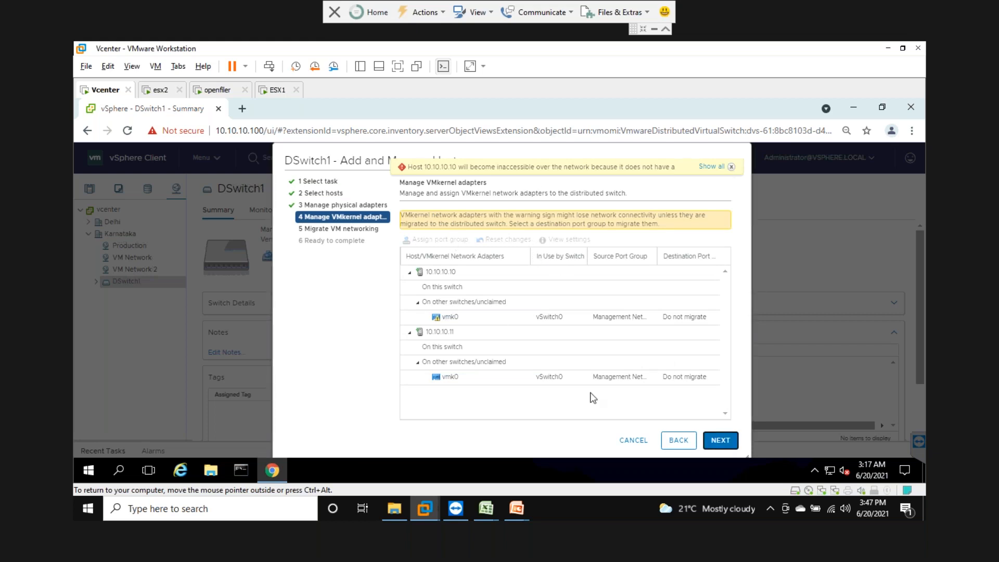
pyautogui.click(676, 440)
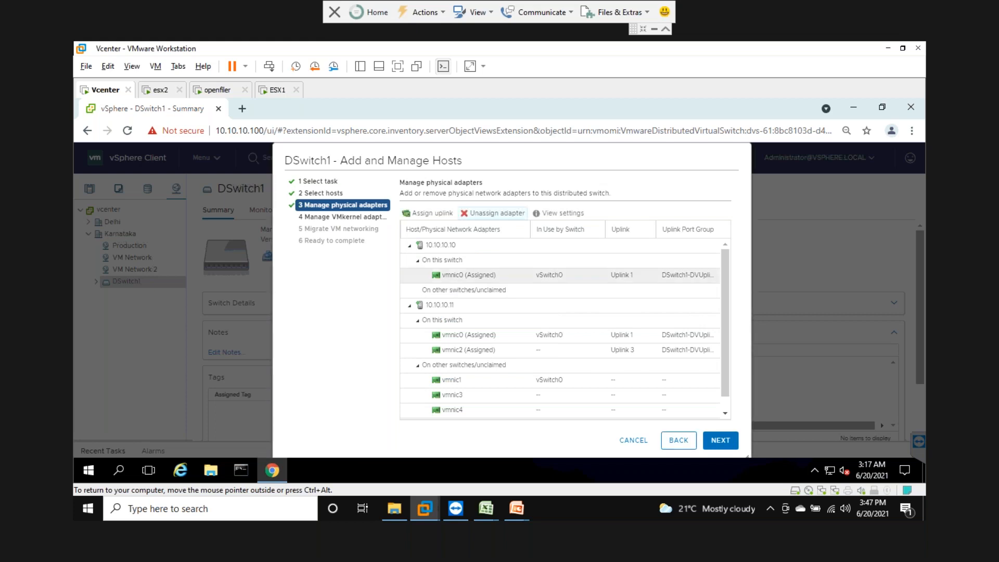
pyautogui.click(495, 213)
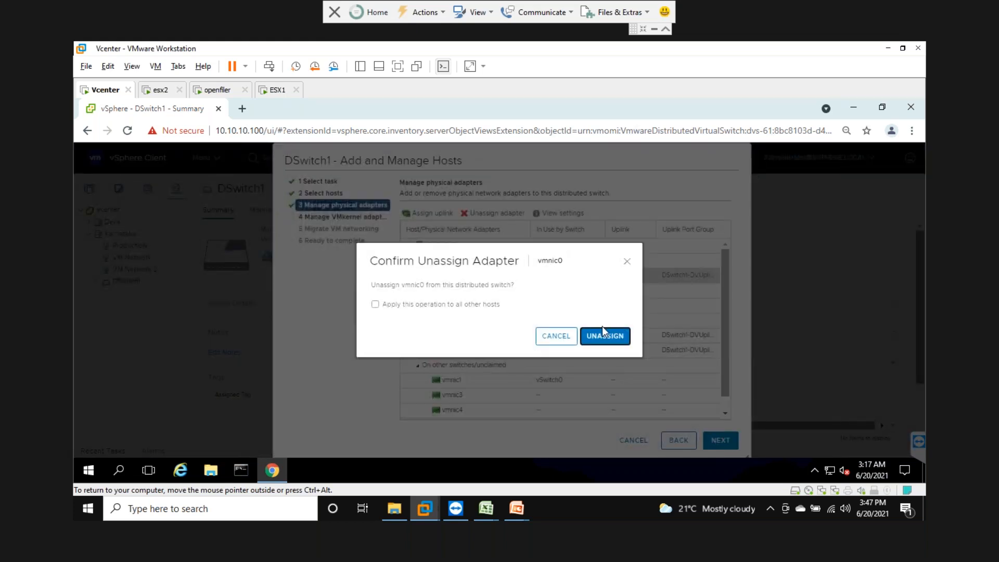
pyautogui.click(604, 336)
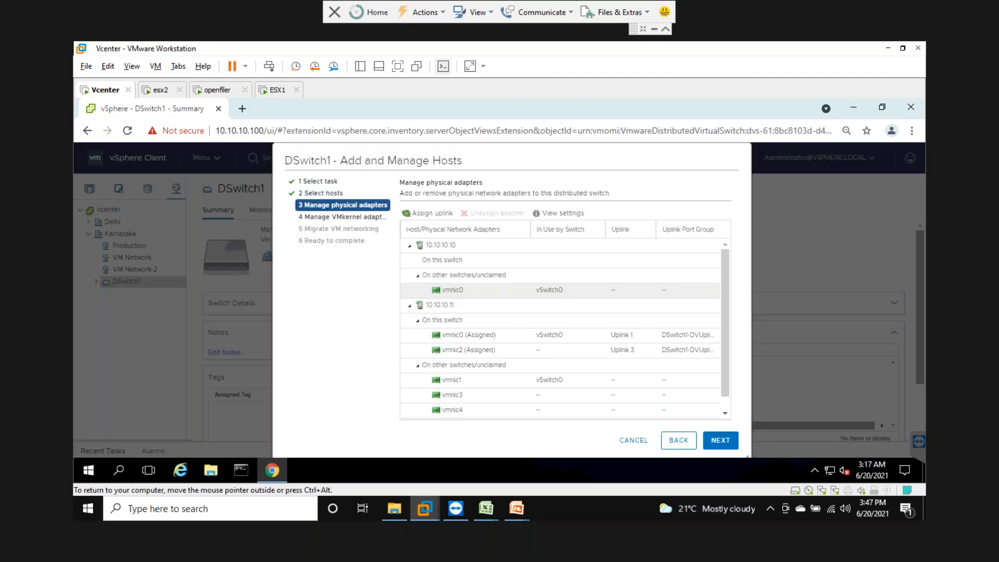
# Finish adding both hosts to DSwitch1 without migrating any VMkernel adapters or virtual machine networking
pyautogui.click(721, 439)
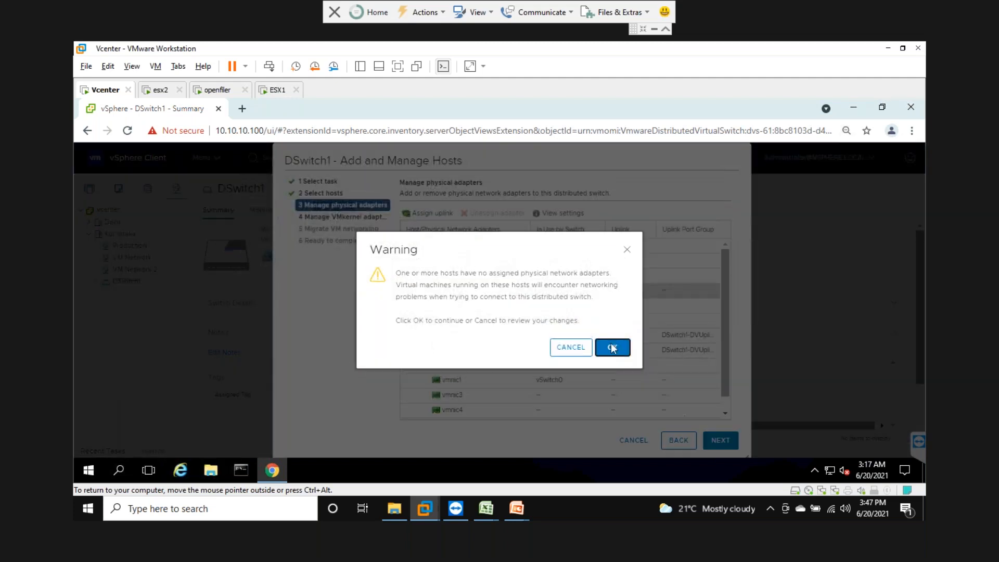
pyautogui.click(612, 348)
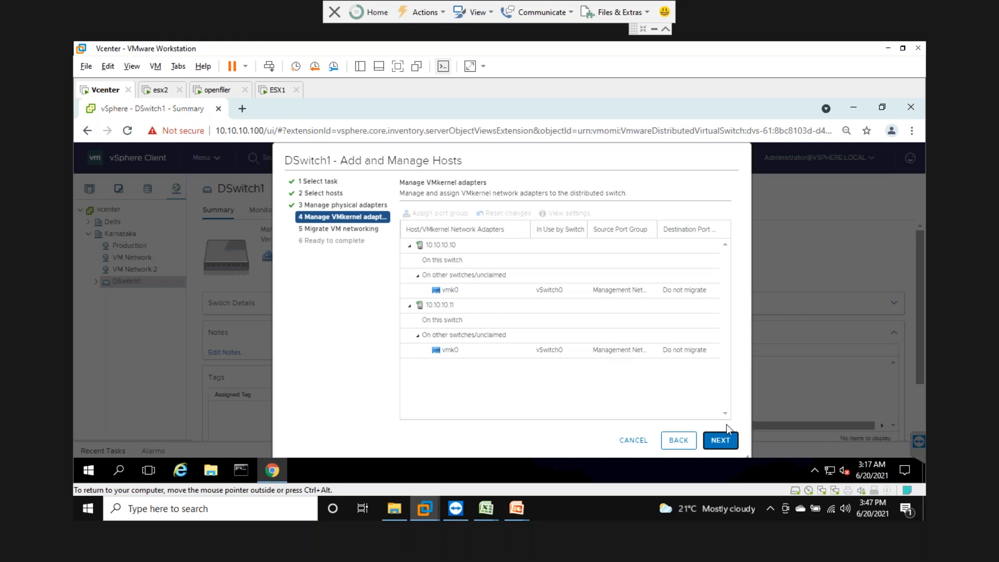
pyautogui.click(720, 440)
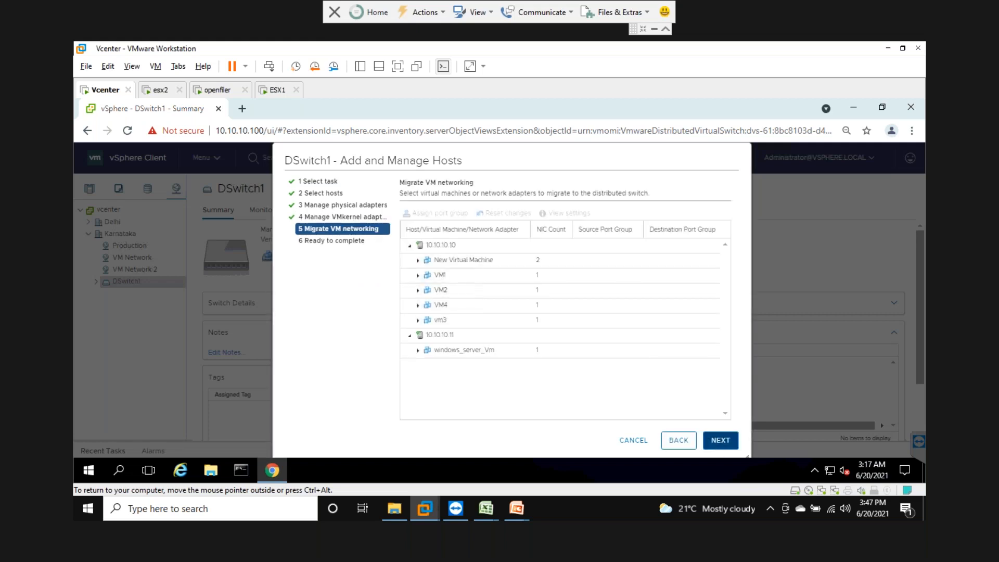
pyautogui.click(720, 440)
pyautogui.click(721, 440)
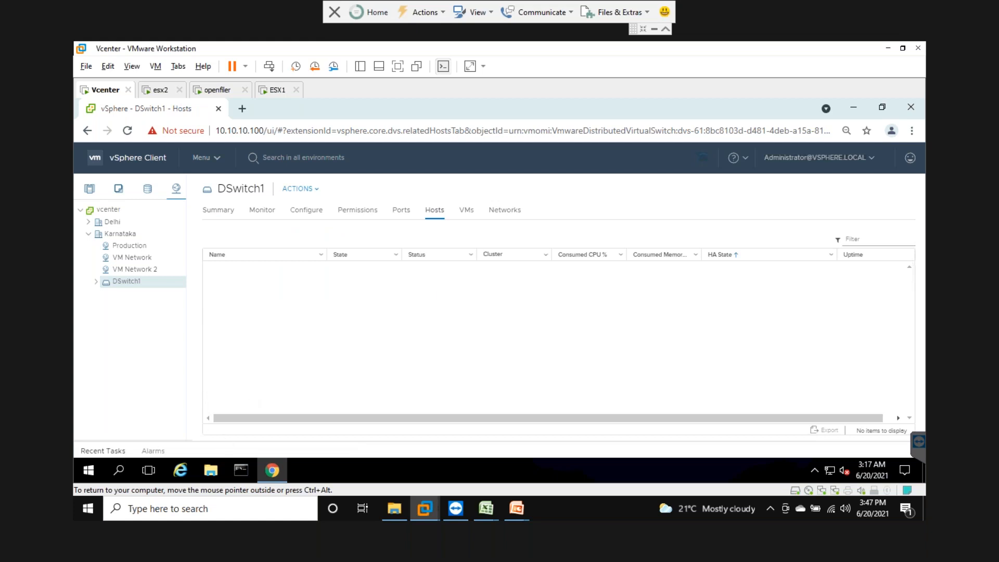
# Check the recent tasks and display host 10.10.10.10's virtual switches at DSwitch1
pyautogui.click(122, 451)
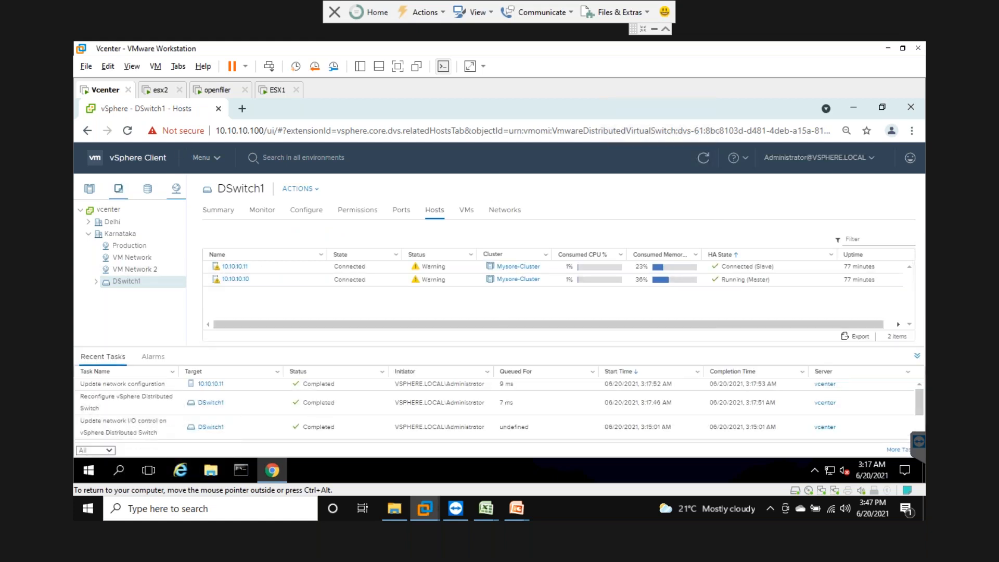
pyautogui.click(90, 189)
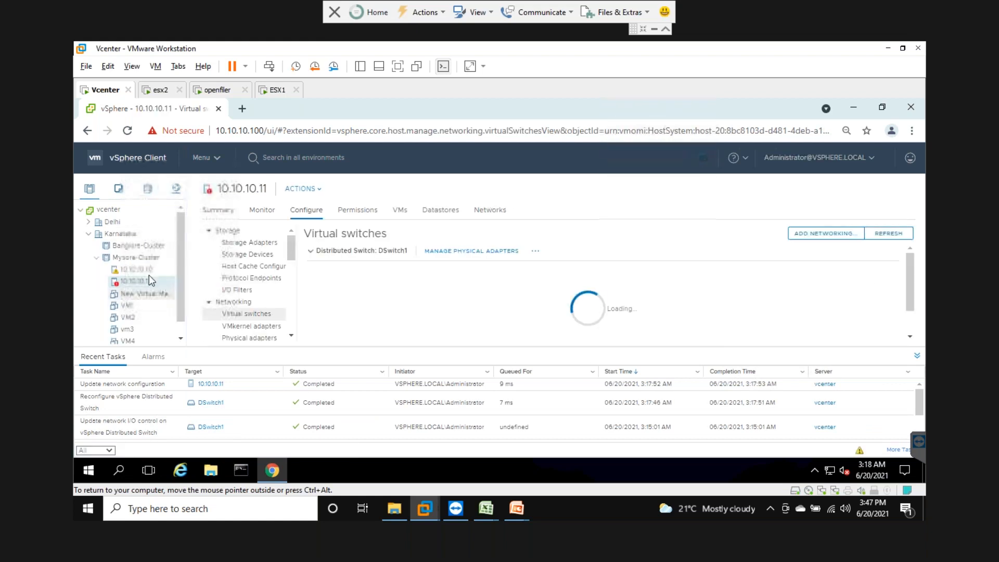
pyautogui.click(145, 272)
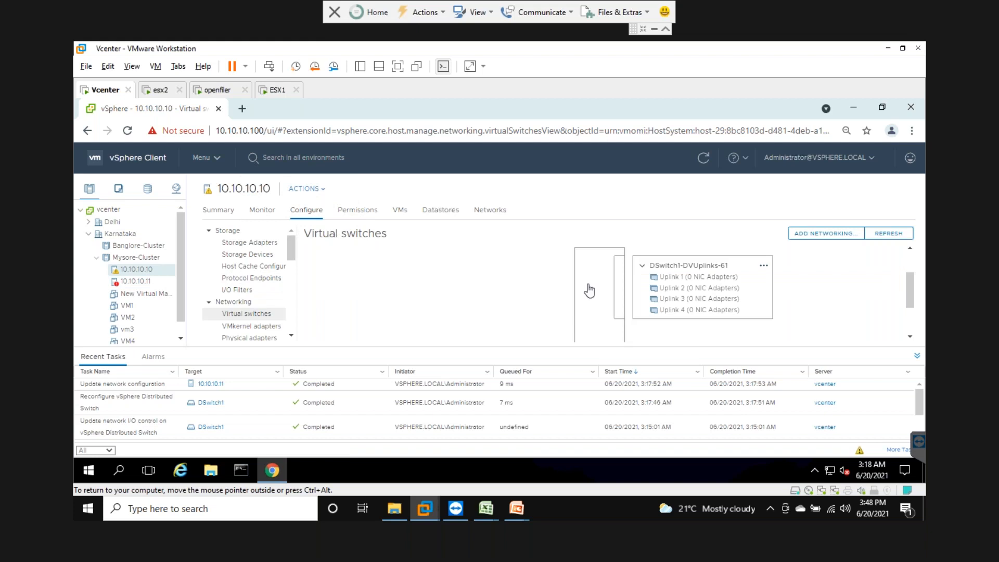
pyautogui.click(917, 355)
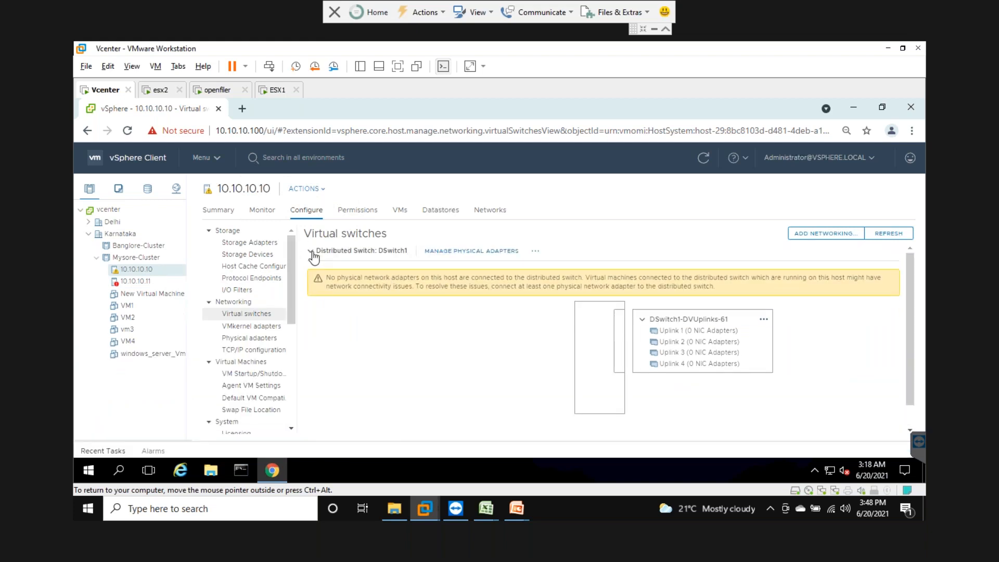
# Display the virtual switches of host 10.10.10.11 and examine DSwitch1's uplinks and vSwitch0's port groups
pyautogui.click(311, 251)
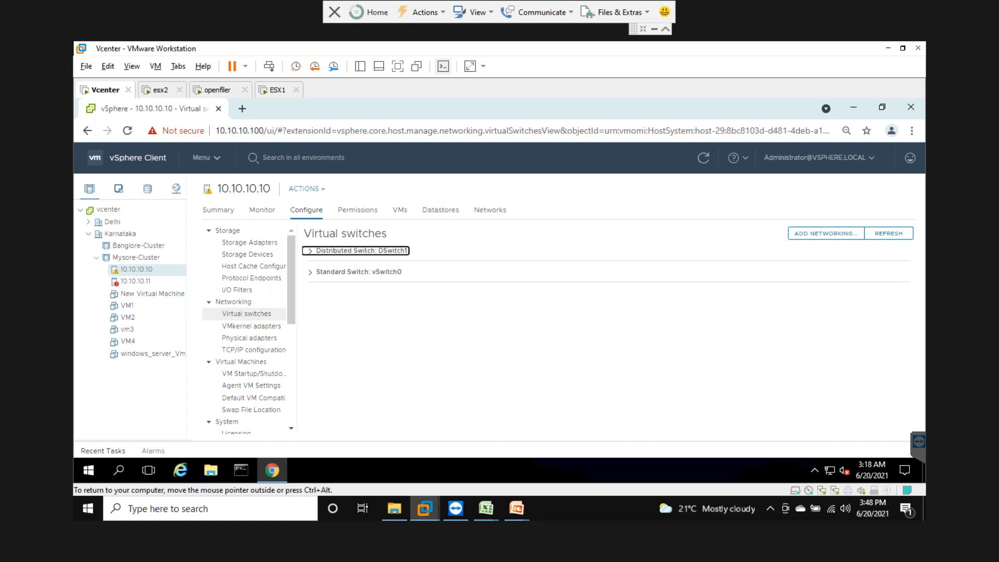
pyautogui.click(151, 281)
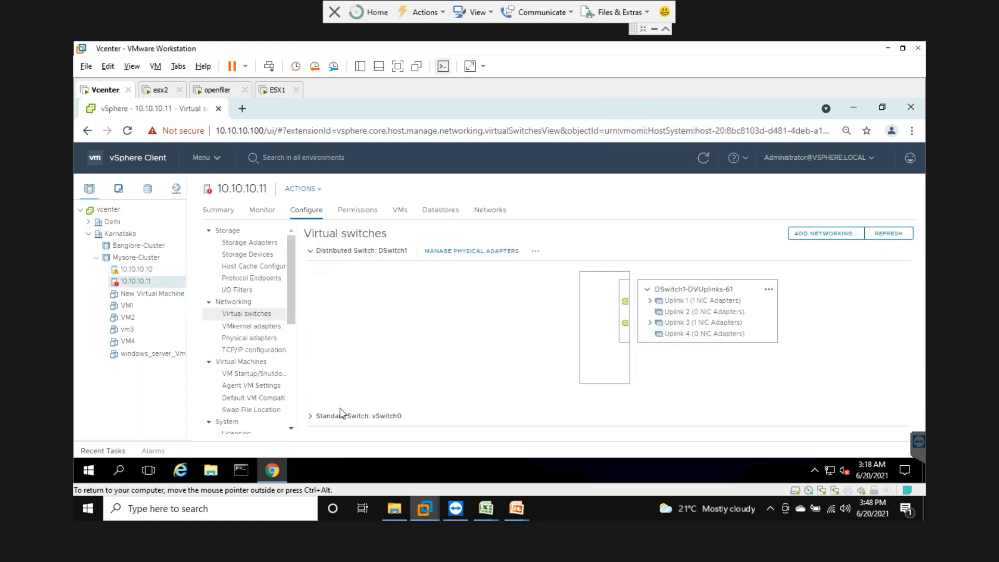
pyautogui.click(435, 420)
pyautogui.scroll(-5, 435, 419)
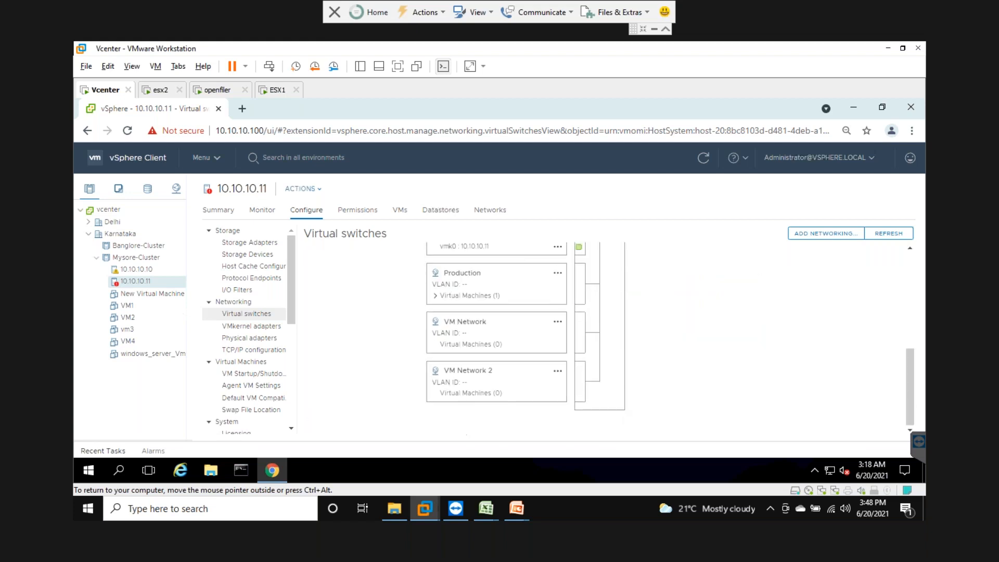
pyautogui.scroll(5, 604, 333)
pyautogui.scroll(-1, 368, 390)
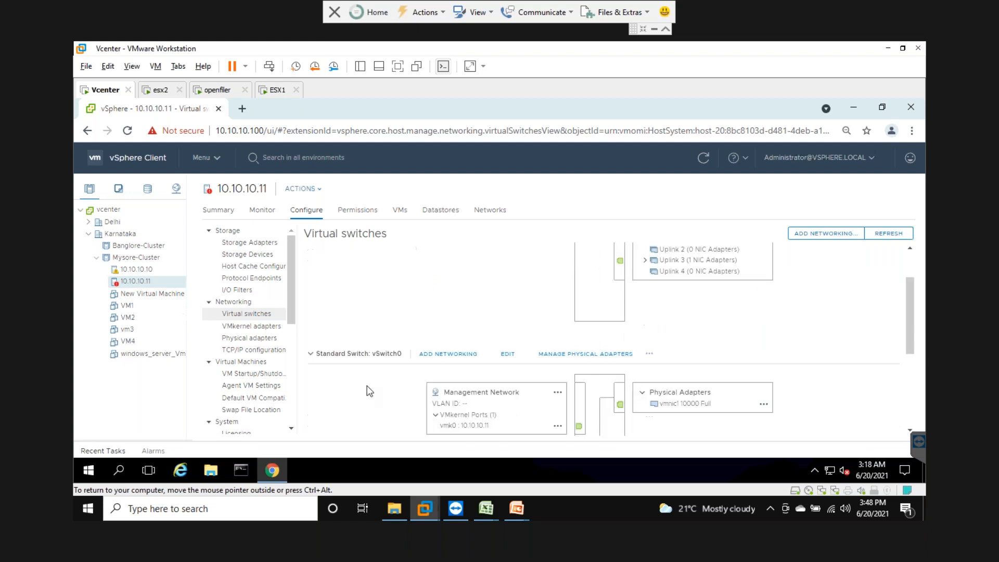
pyautogui.click(359, 353)
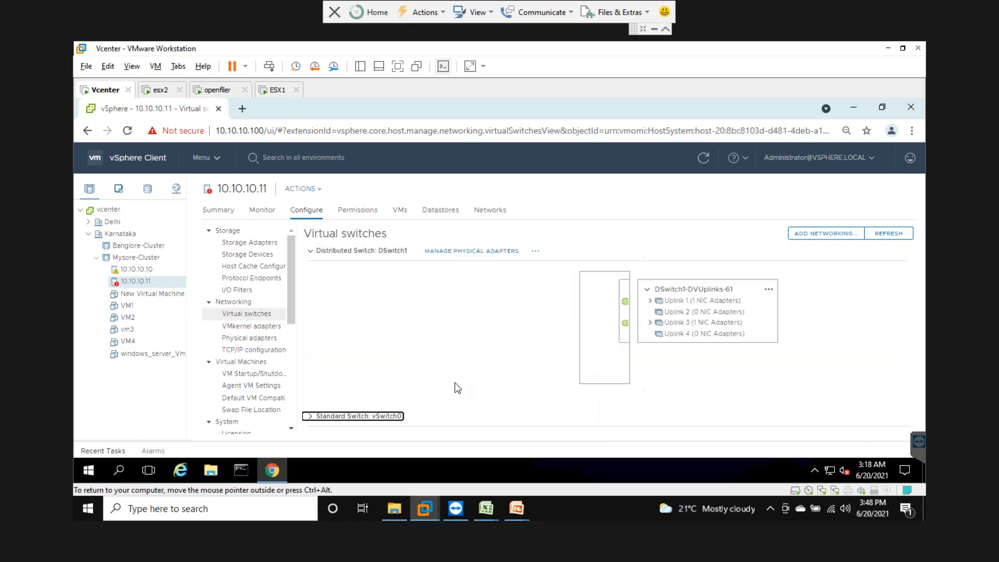
# Show DSwitch1's topology on host 10.10.10.11 again and review the connection types offered for adding networking, without creating one
pyautogui.click(311, 251)
pyautogui.click(261, 316)
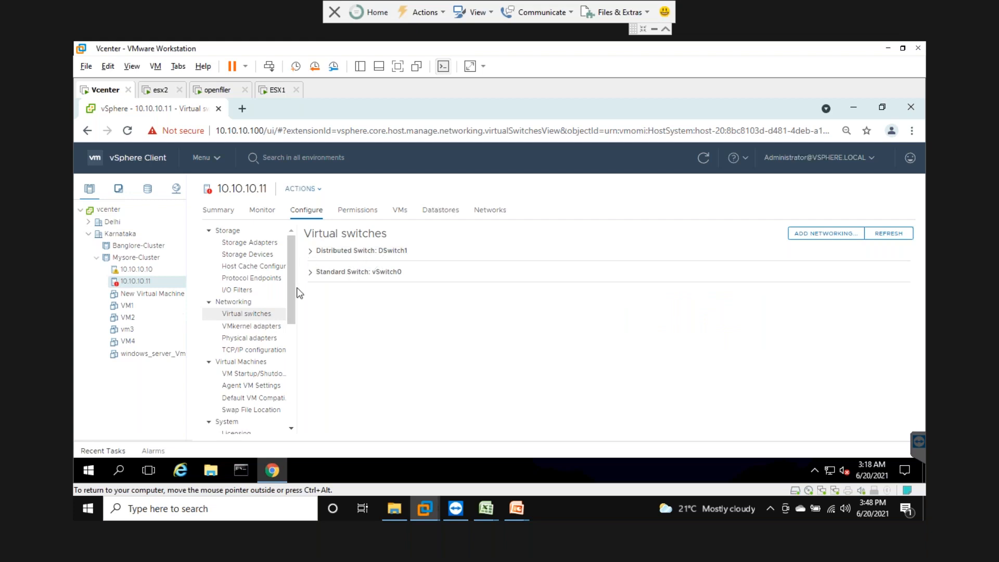
pyautogui.click(310, 251)
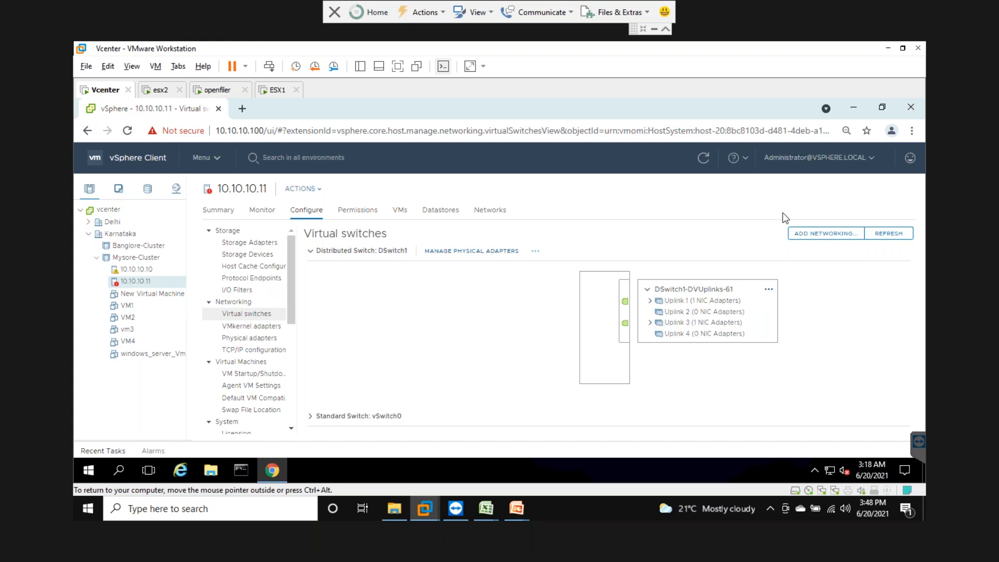
pyautogui.click(825, 234)
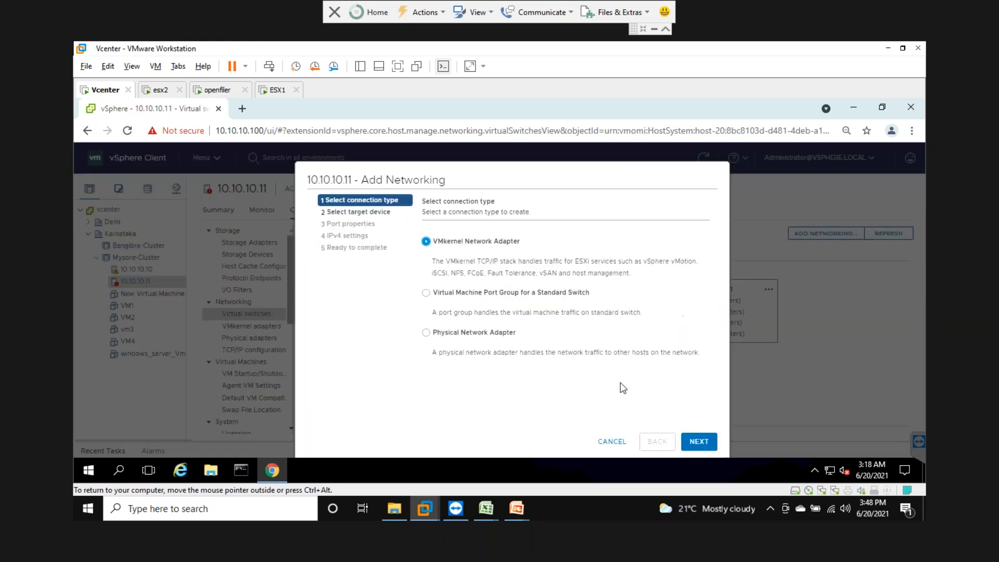
pyautogui.click(619, 442)
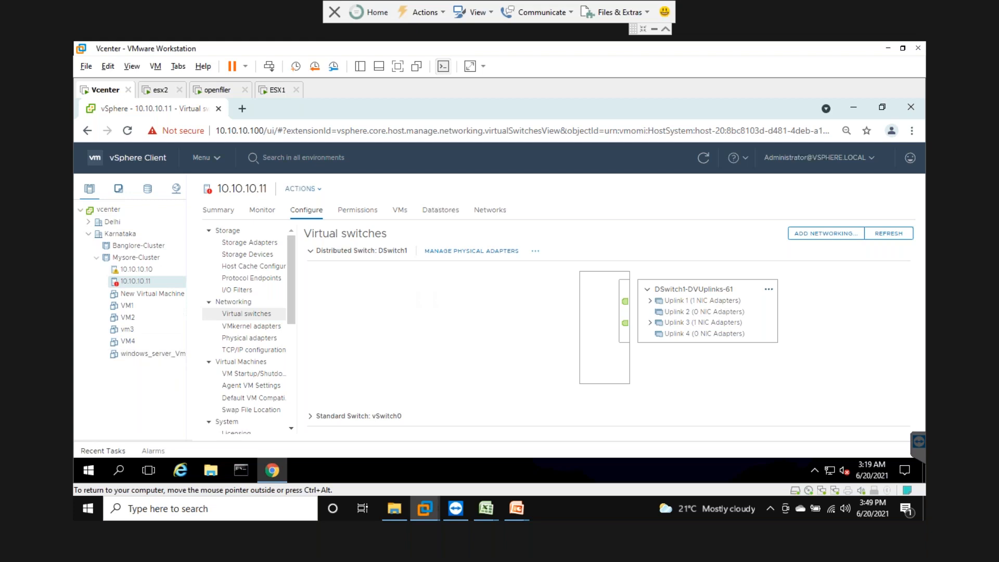
# List DSwitch1's port groups in the networking inventory and inspect DPortGroup's summary and general settings
pyautogui.click(176, 189)
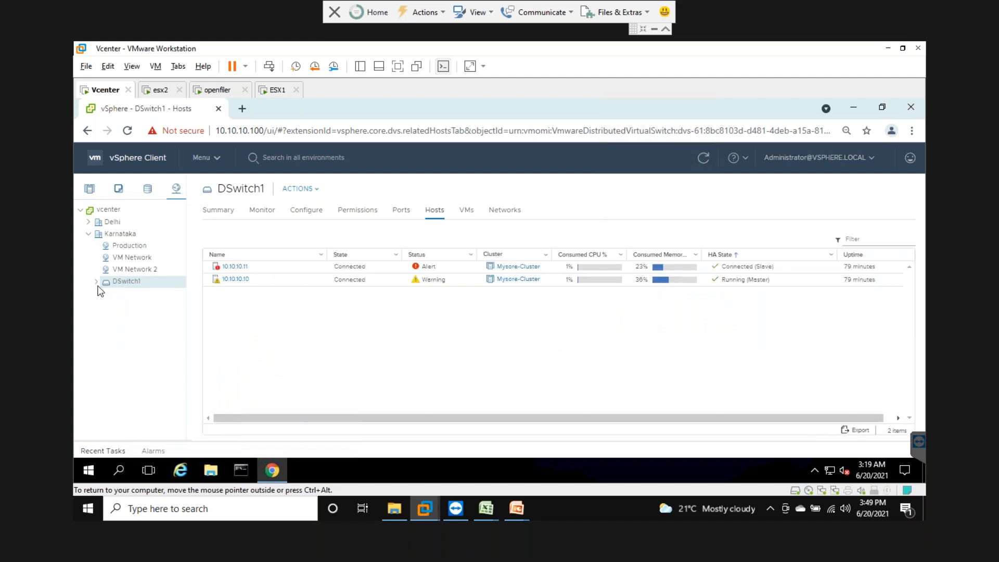
pyautogui.click(96, 282)
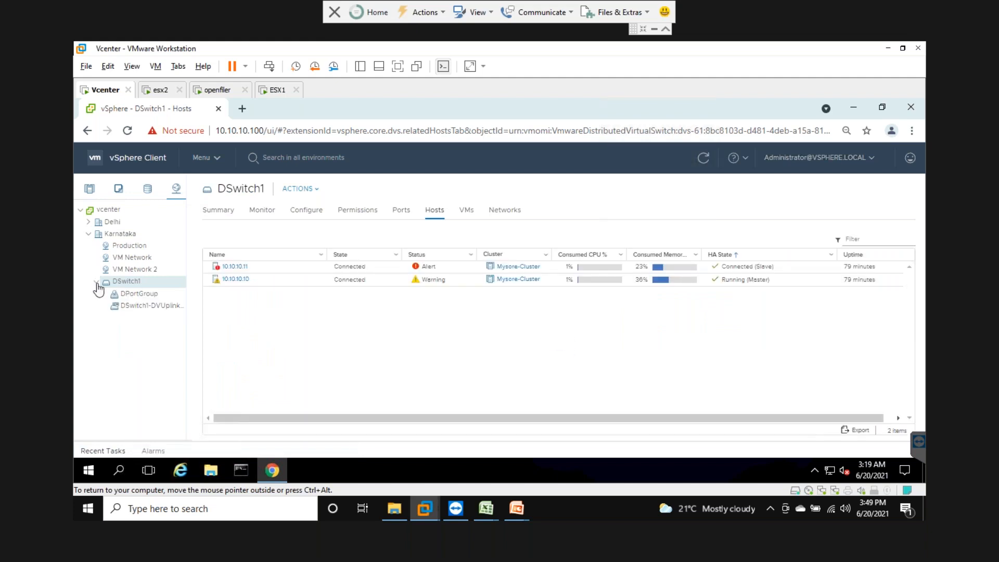
pyautogui.click(139, 294)
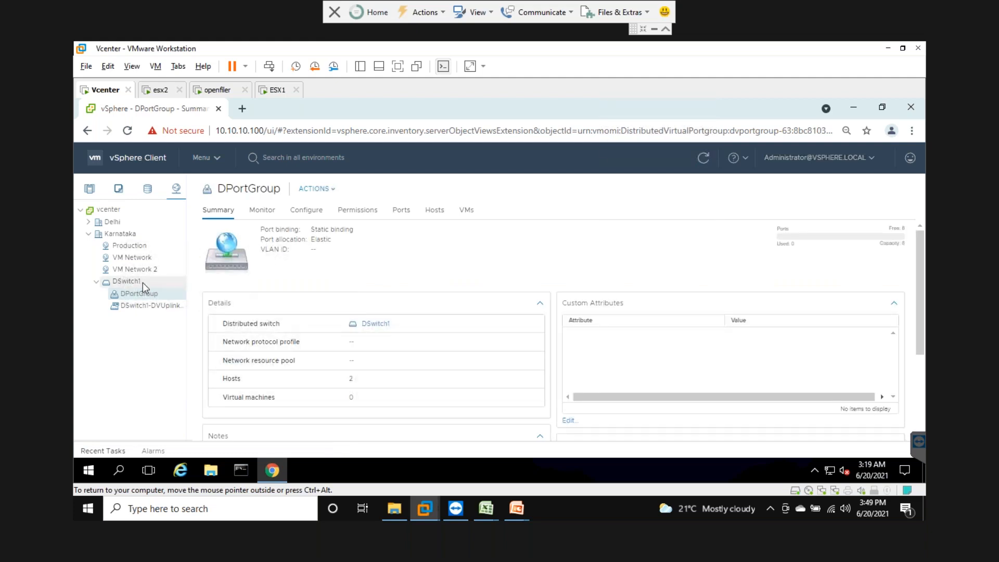
pyautogui.click(316, 189)
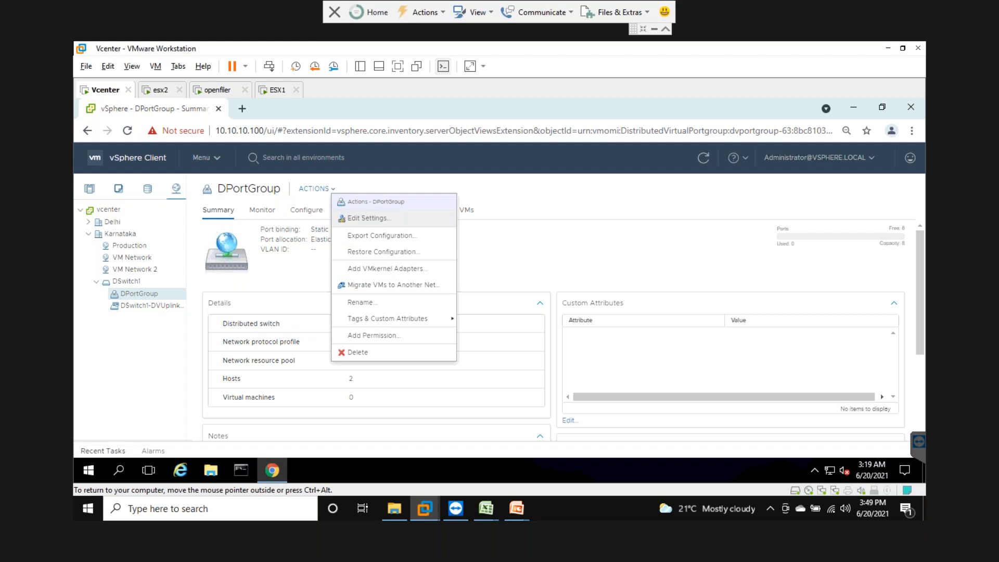
pyautogui.click(368, 218)
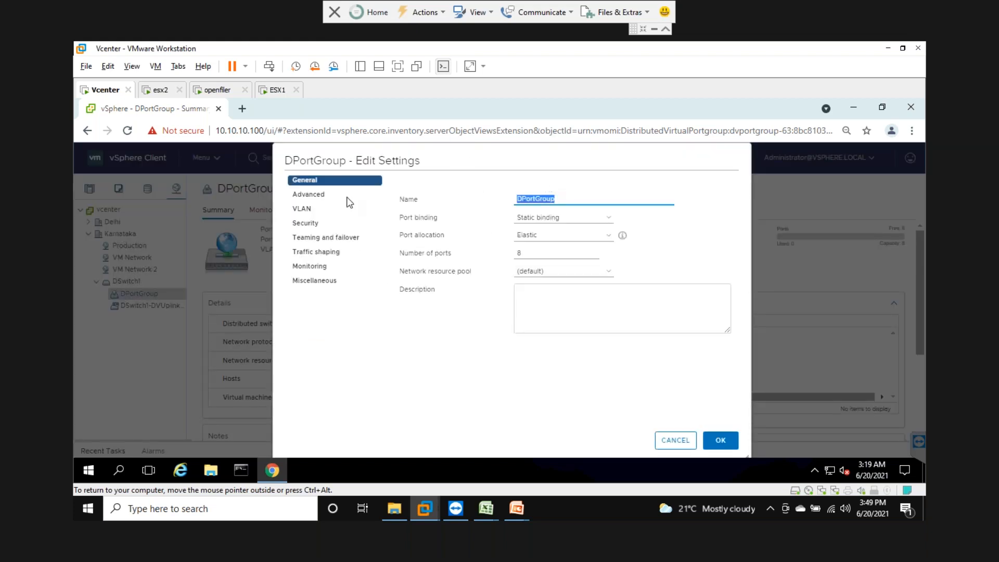
pyautogui.click(675, 440)
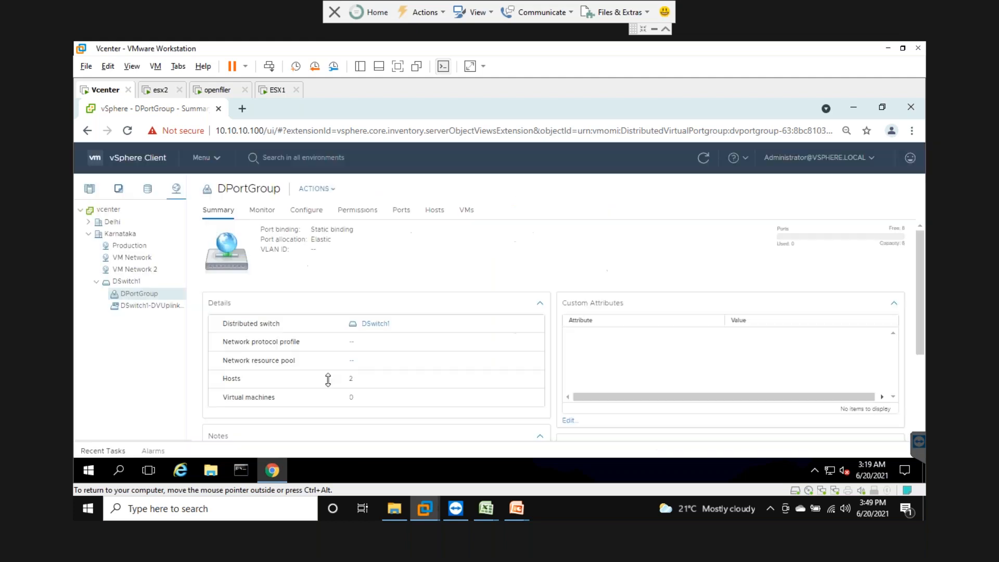
# Create a distributed port group named DPortGroup 2 on DSwitch1 with static binding, elastic allocation, 8 ports and no VLAN
pyautogui.click(126, 282)
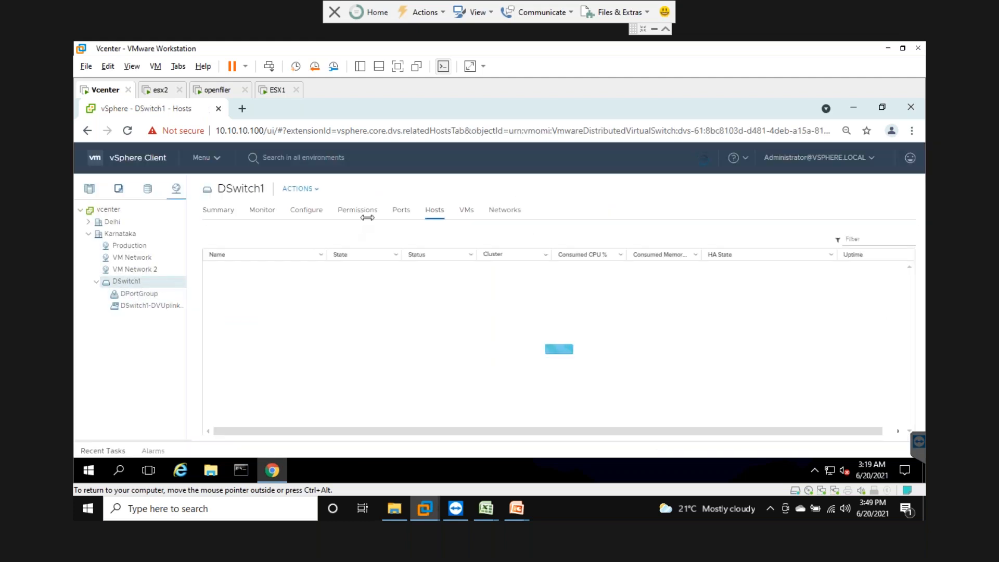
pyautogui.click(299, 189)
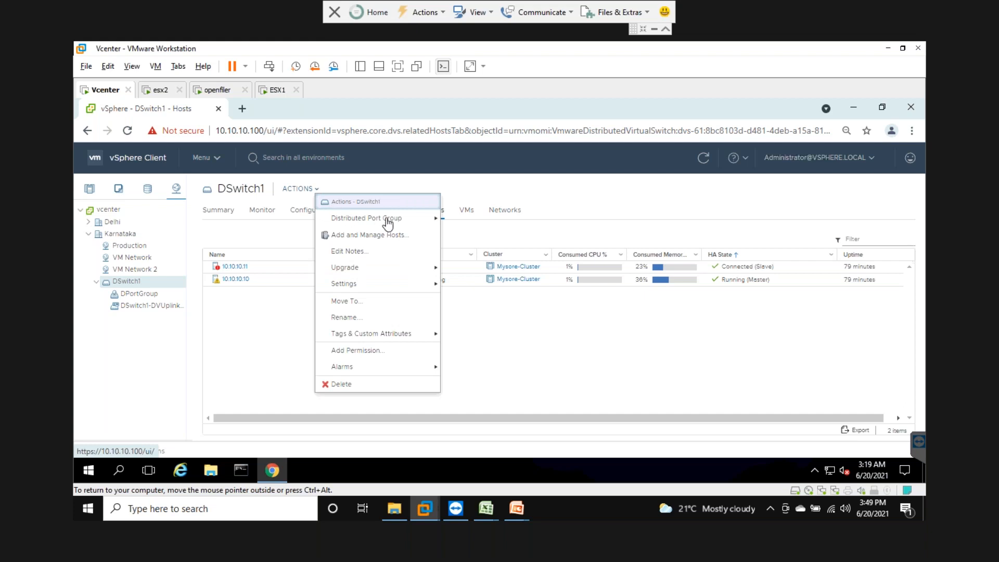
pyautogui.moveTo(390, 219)
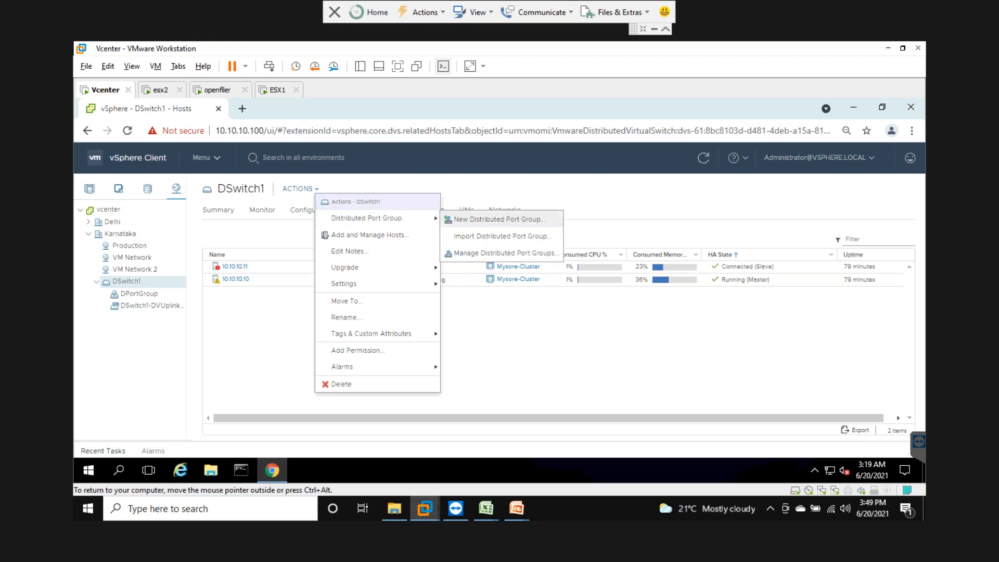
pyautogui.click(509, 221)
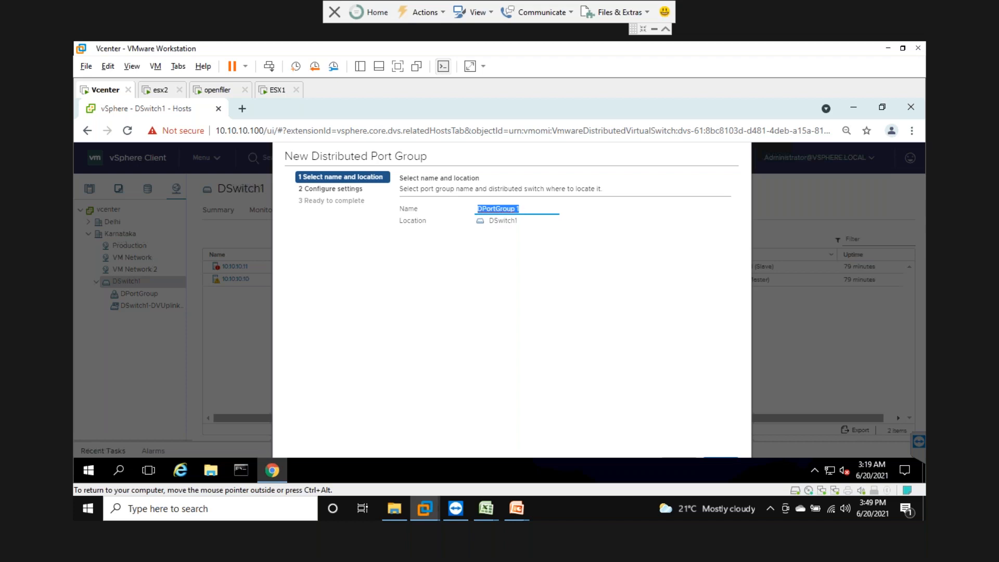
pyautogui.click(521, 209)
pyautogui.hotkey('ctrl', '-')
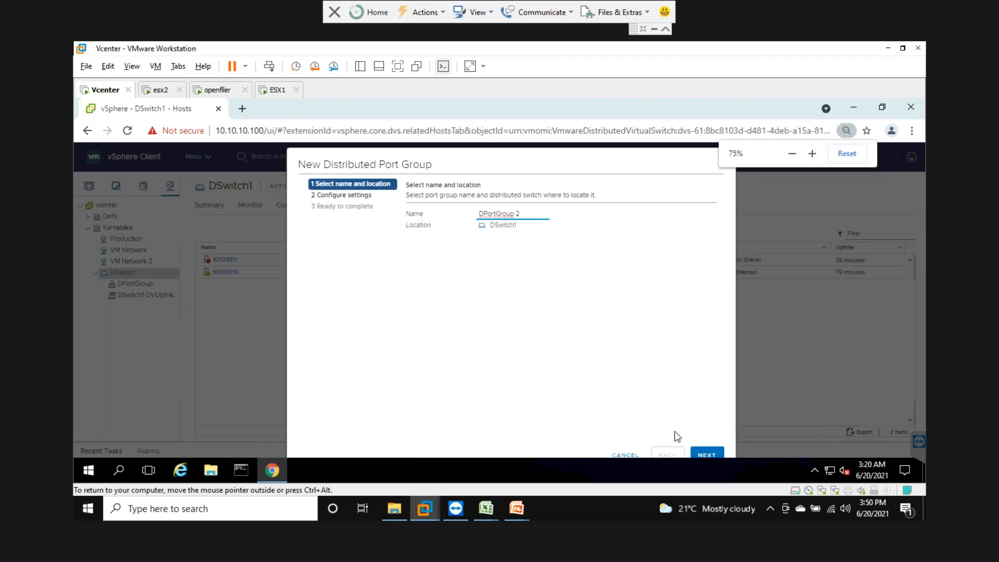
pyautogui.click(709, 454)
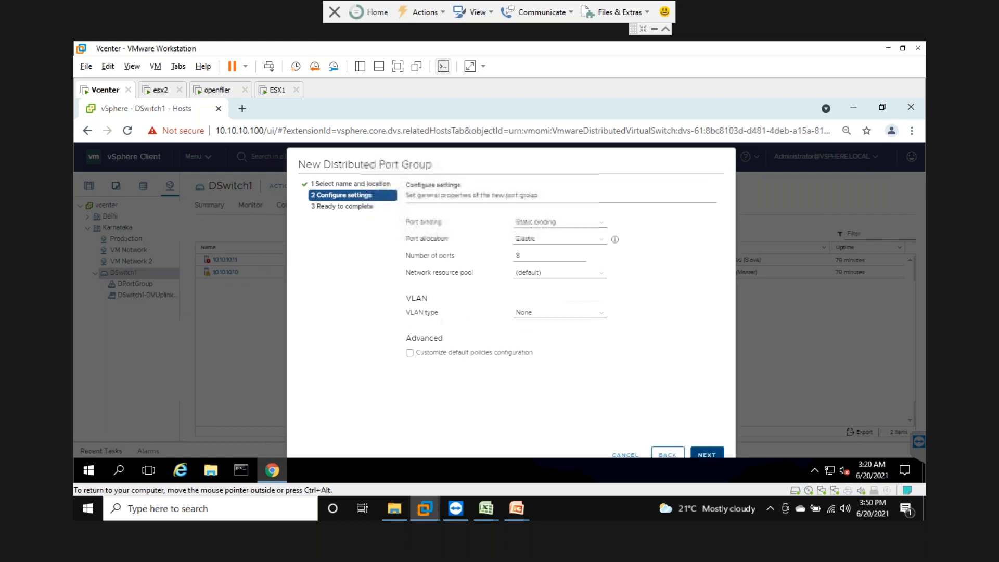
pyautogui.click(712, 456)
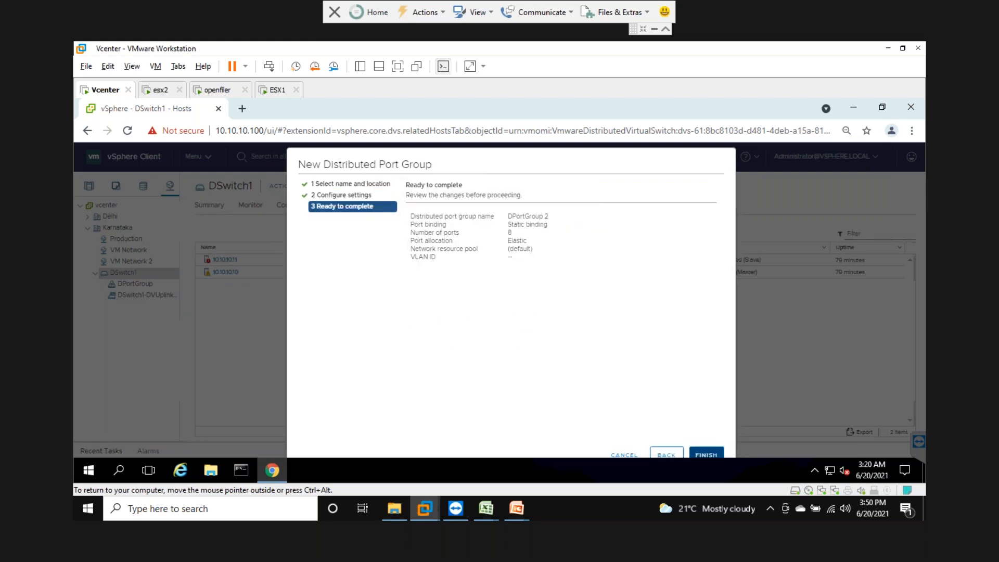
pyautogui.click(706, 455)
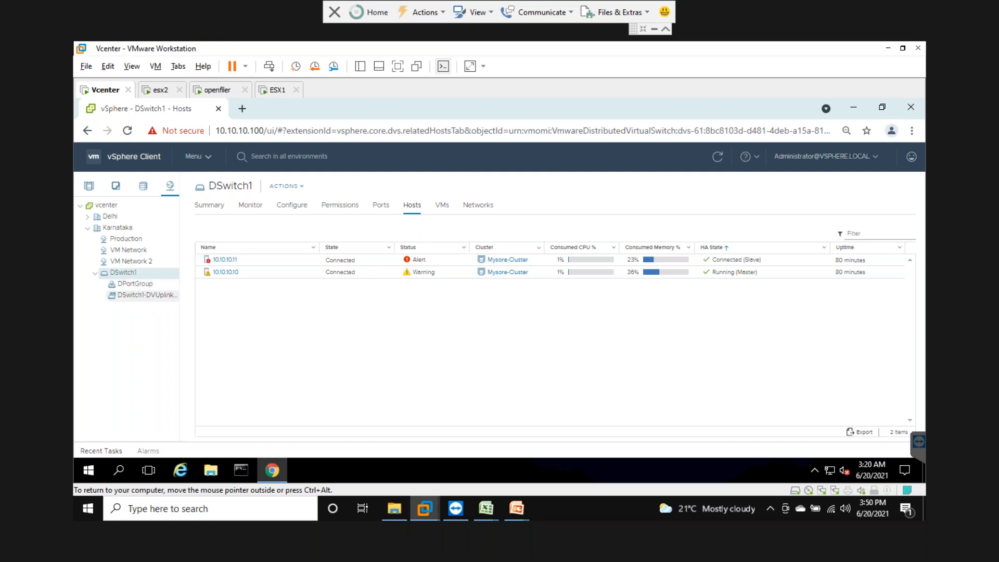
# Check the recent tasks and view DPortGroup 2's summary from DSwitch1's list of distributed port groups
pyautogui.click(101, 451)
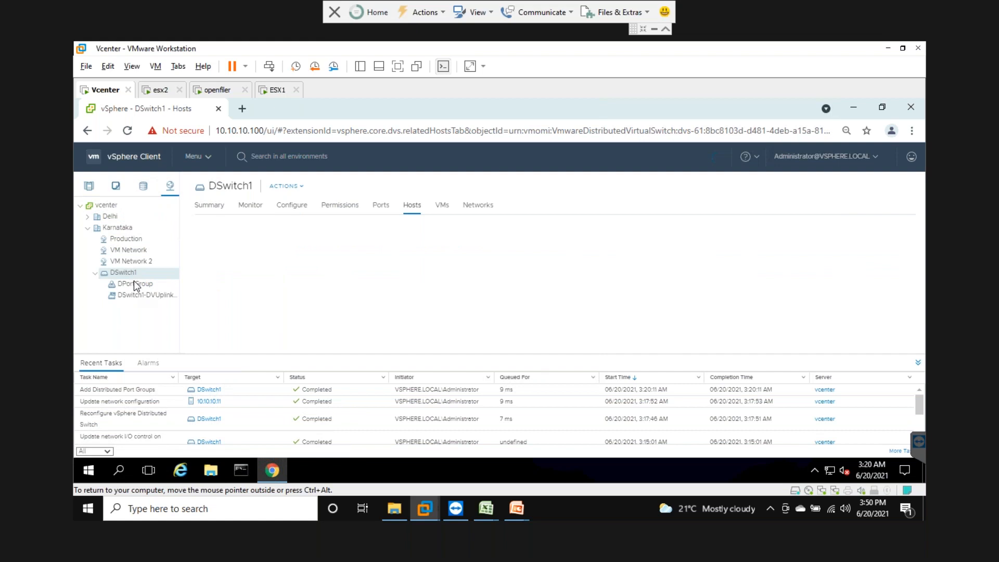
pyautogui.click(478, 206)
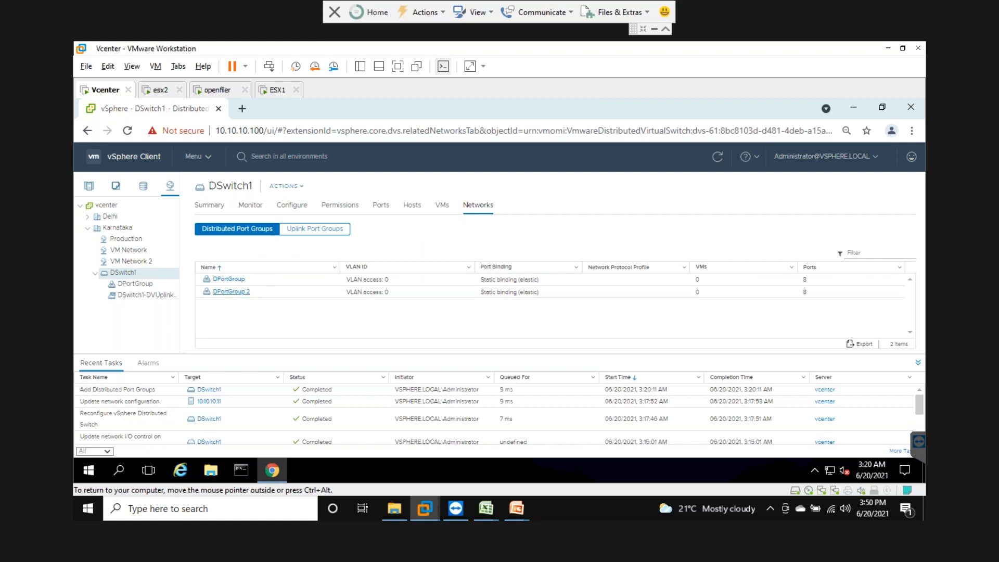
pyautogui.click(231, 292)
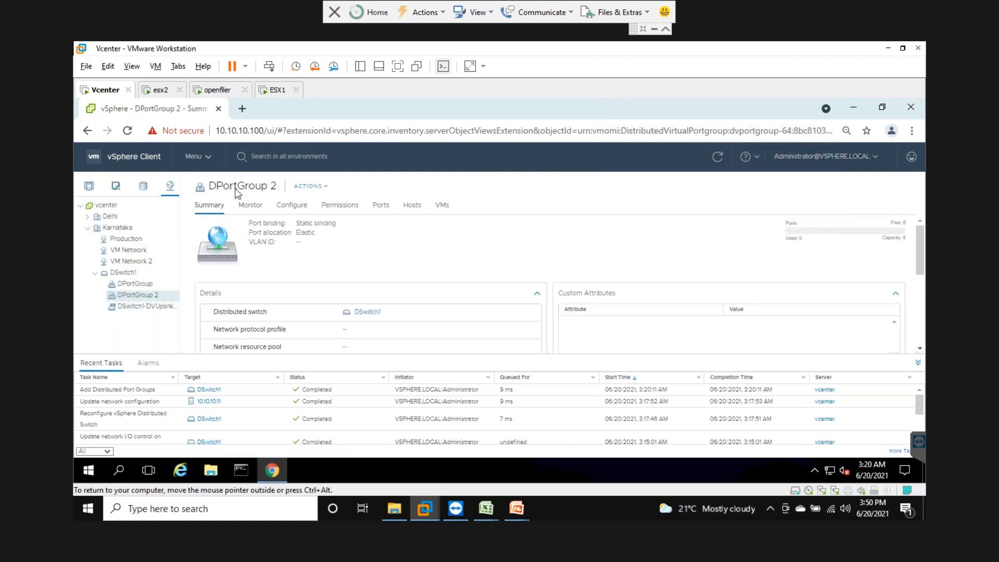
pyautogui.moveTo(223, 187); pyautogui.dragTo(260, 188)
pyautogui.click(261, 188)
# Return to host 10.10.10.11's virtual switches and look through vSwitch0 and DSwitch1 for the new port group
pyautogui.click(89, 186)
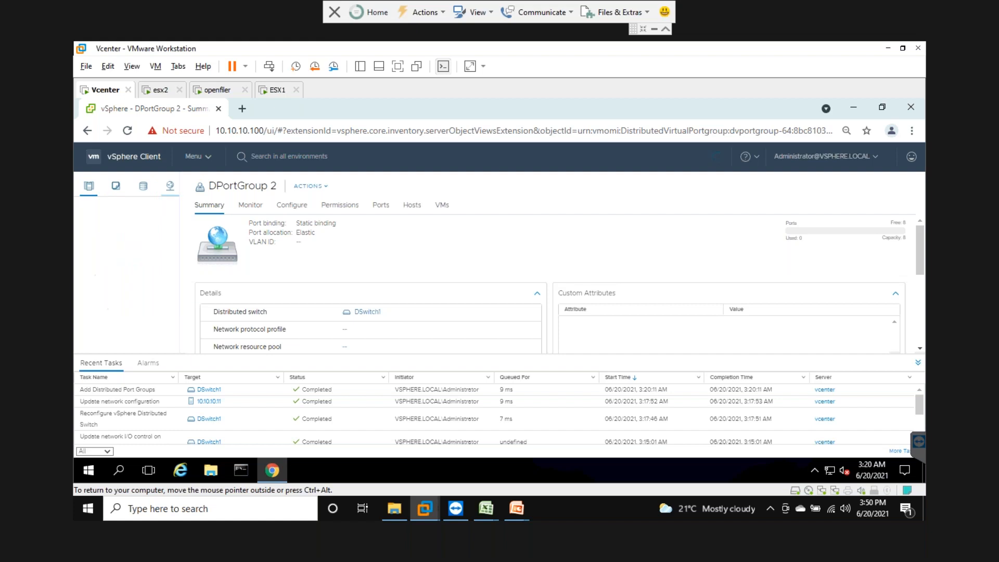
pyautogui.click(155, 270)
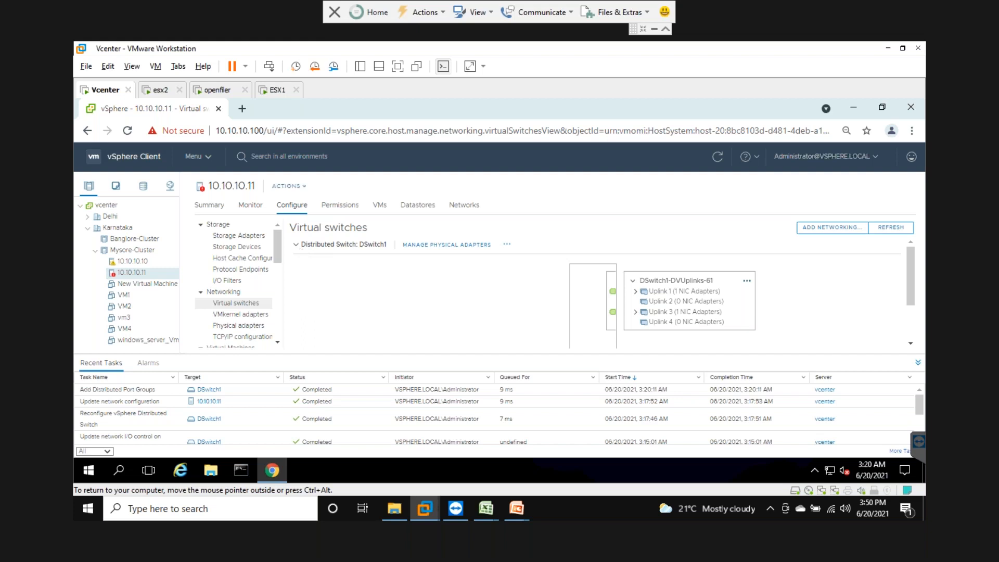
pyautogui.click(295, 245)
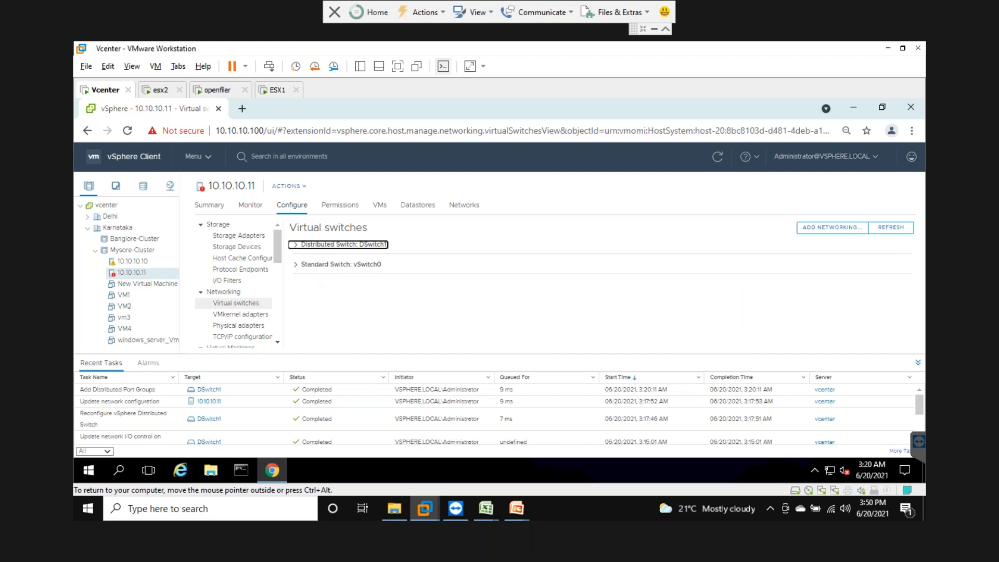
pyautogui.click(295, 265)
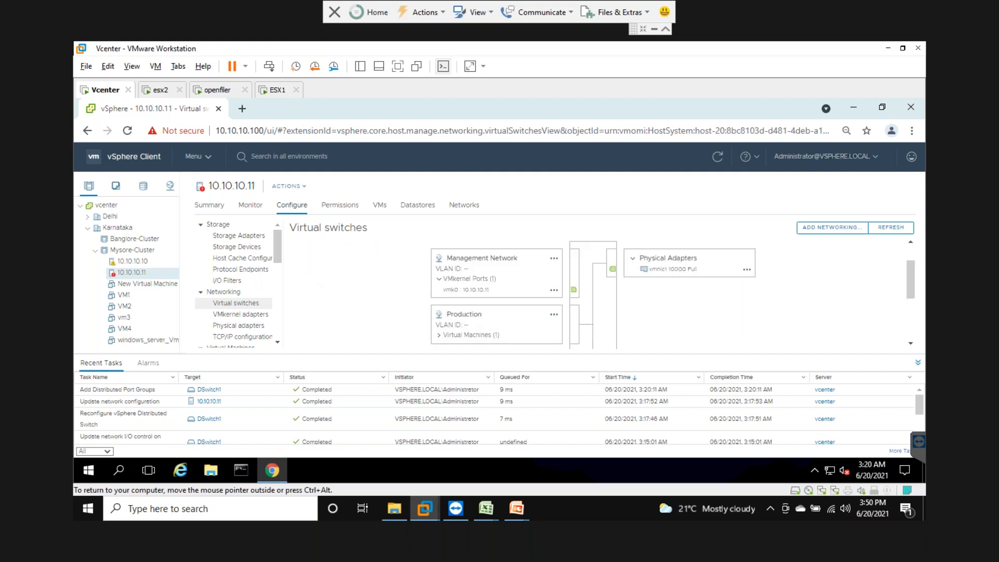
pyautogui.click(297, 265)
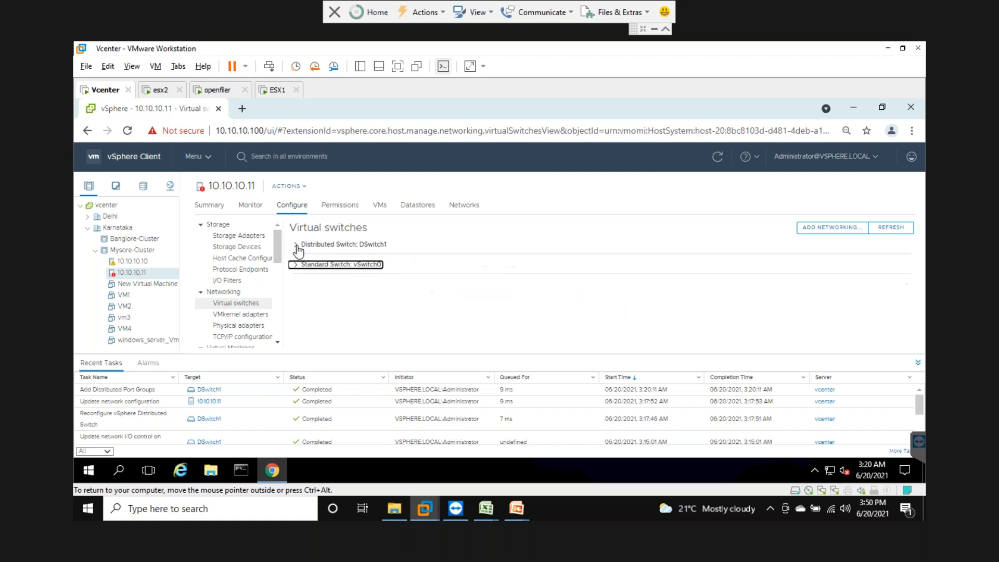
pyautogui.click(295, 244)
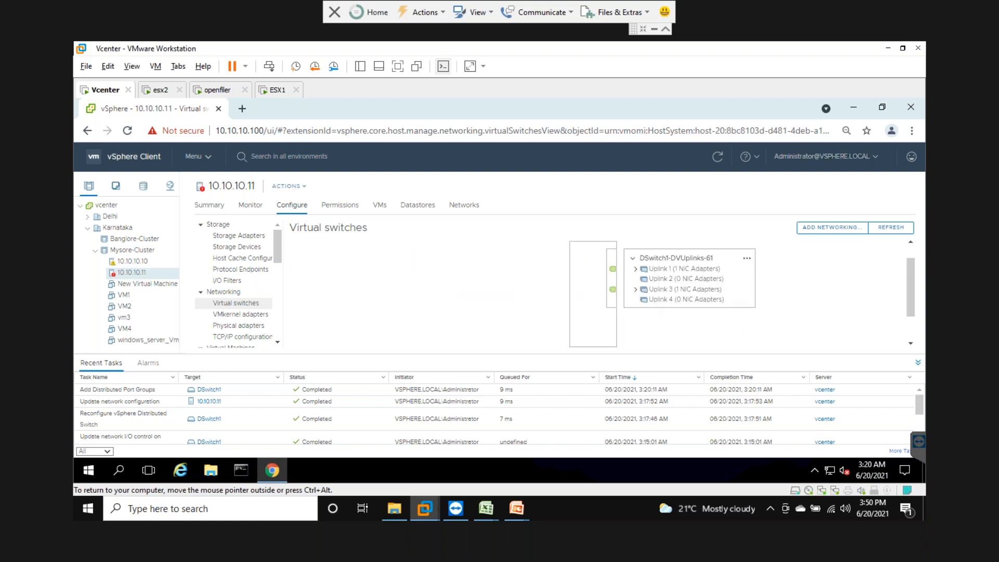
# Refresh the network information of host 10.10.10.11 and check the recent tasks
pyautogui.click(896, 232)
pyautogui.click(918, 363)
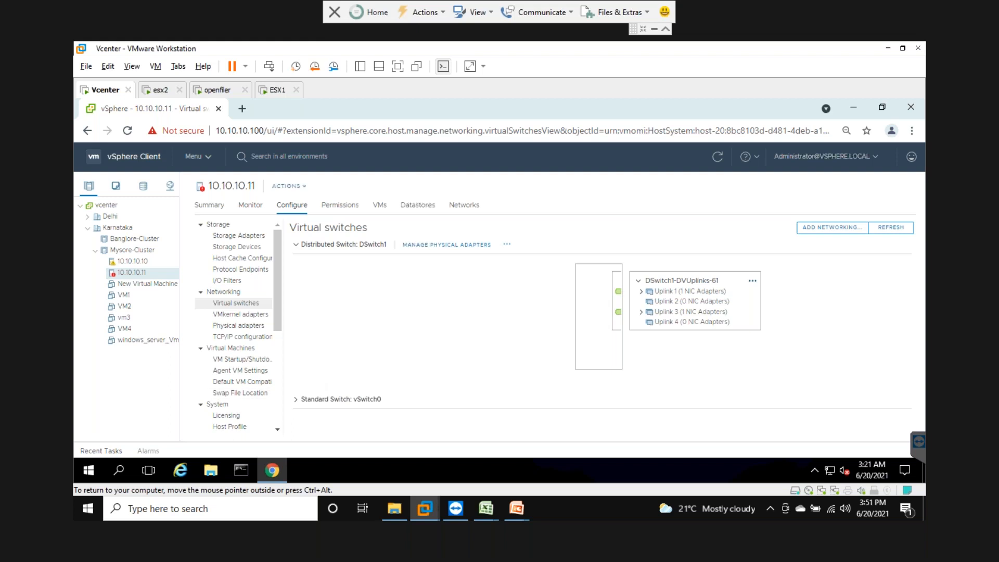
pyautogui.click(101, 451)
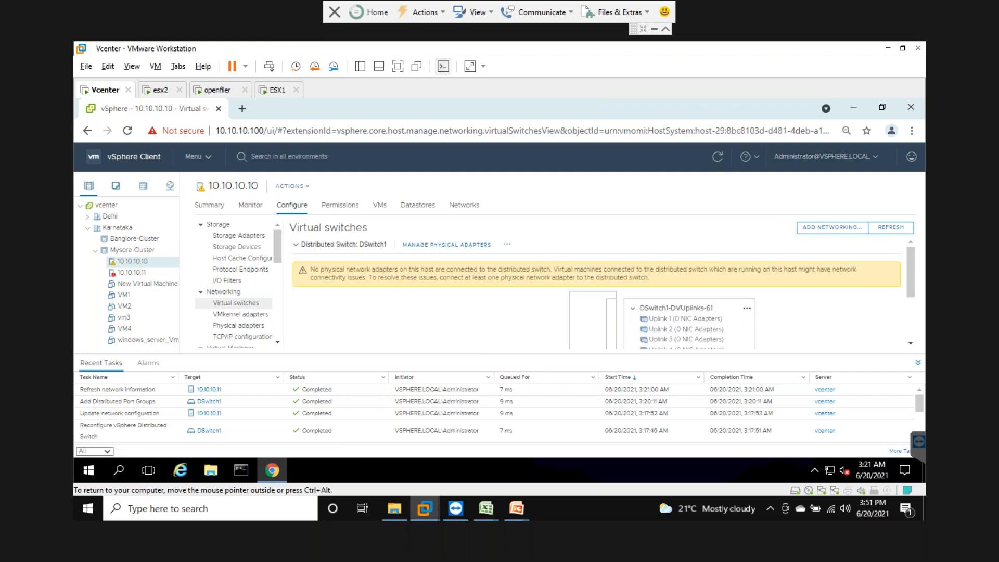
# Collapse DSwitch1 on host 10.10.10.10 and show DPortGroup 2's summary in the networking inventory
pyautogui.click(295, 245)
pyautogui.click(168, 187)
pyautogui.click(151, 293)
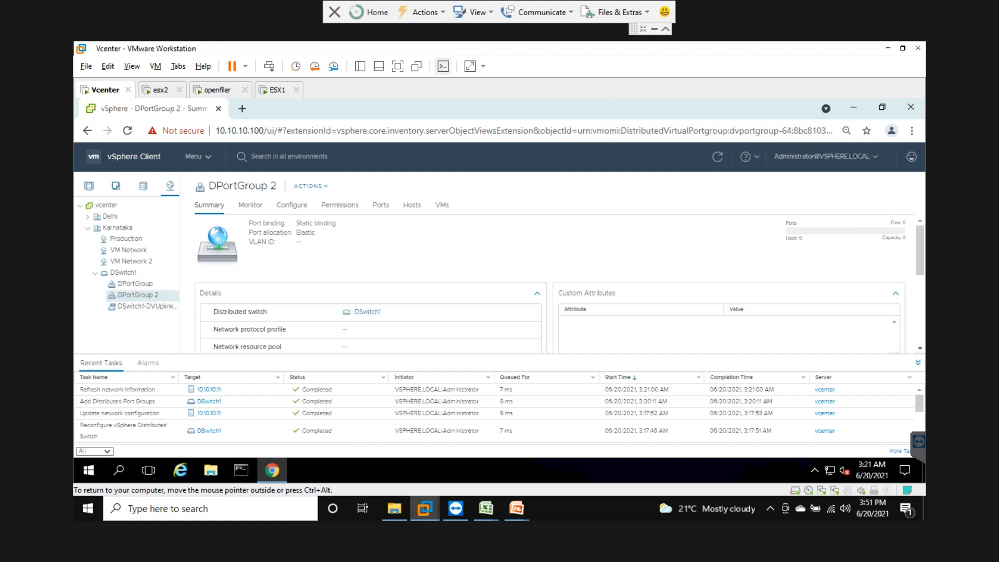
# View the summary of DPortGroup and then of DPortGroup 2 under DSwitch1 in the networking inventory
pyautogui.click(142, 284)
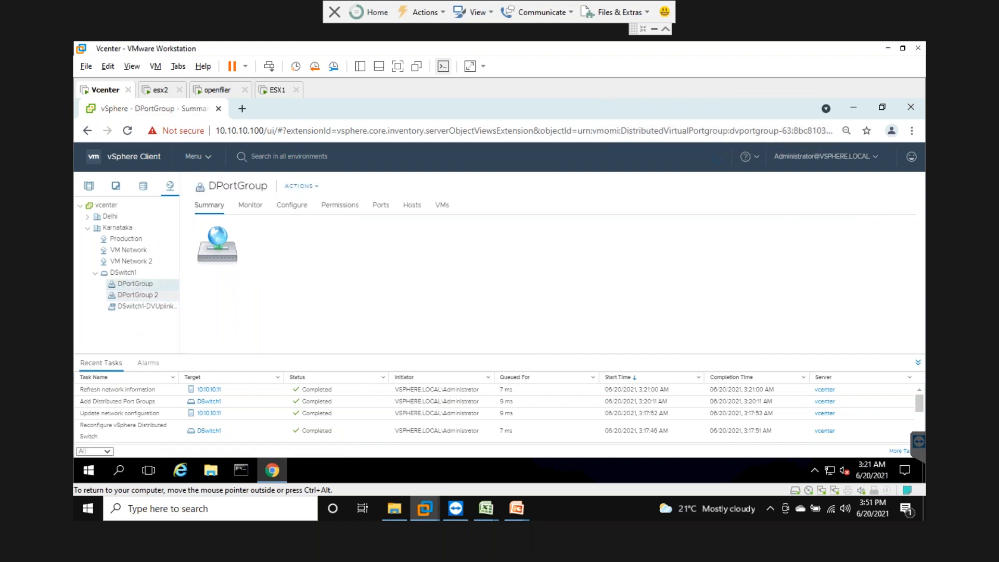
pyautogui.click(137, 295)
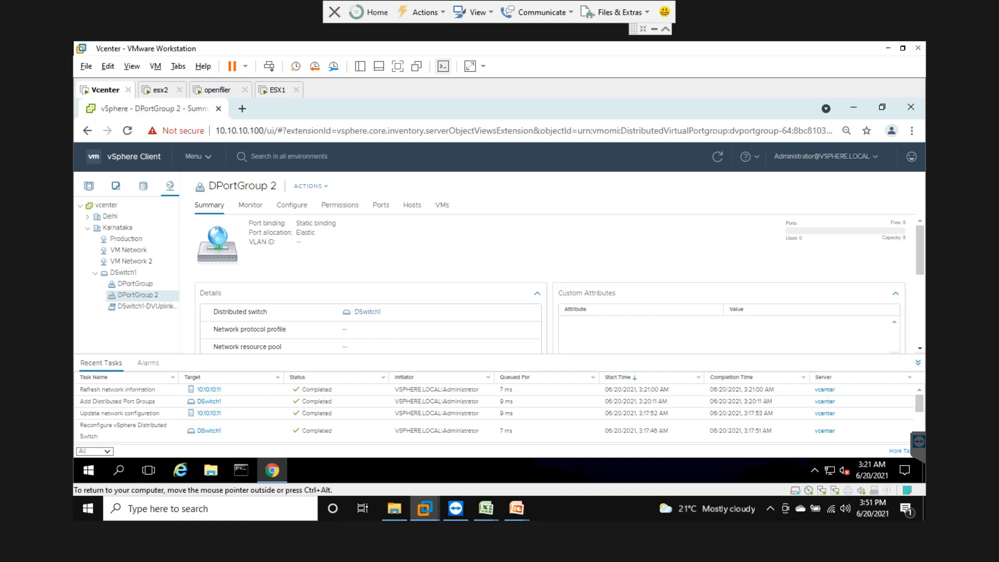
# Switch to the Mastering VMware article on vSphere Distributed Switch in the local browser and read its benefits of using vDS
pyautogui.hotkey('alt', 'Tab')
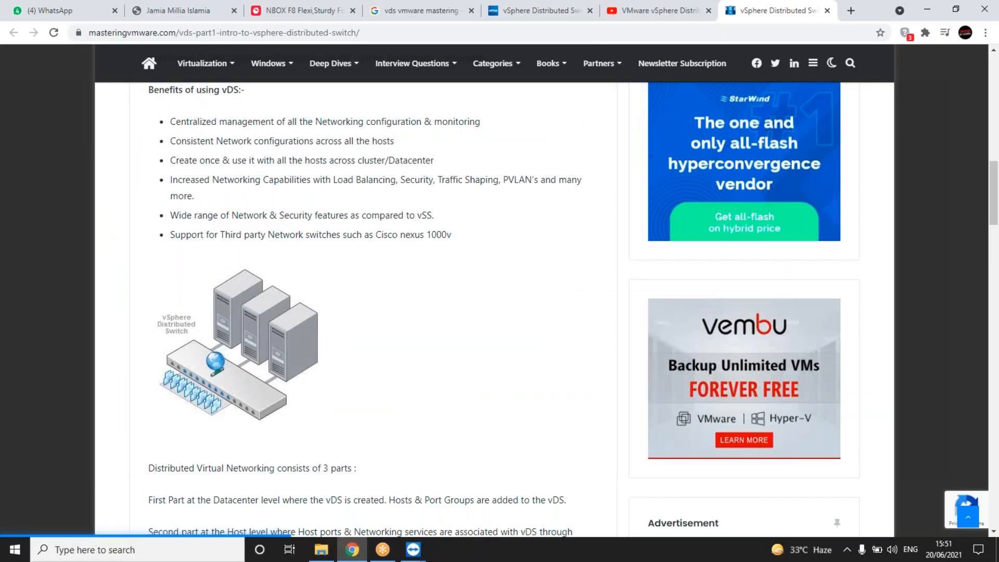
pyautogui.scroll(15, 494, 229)
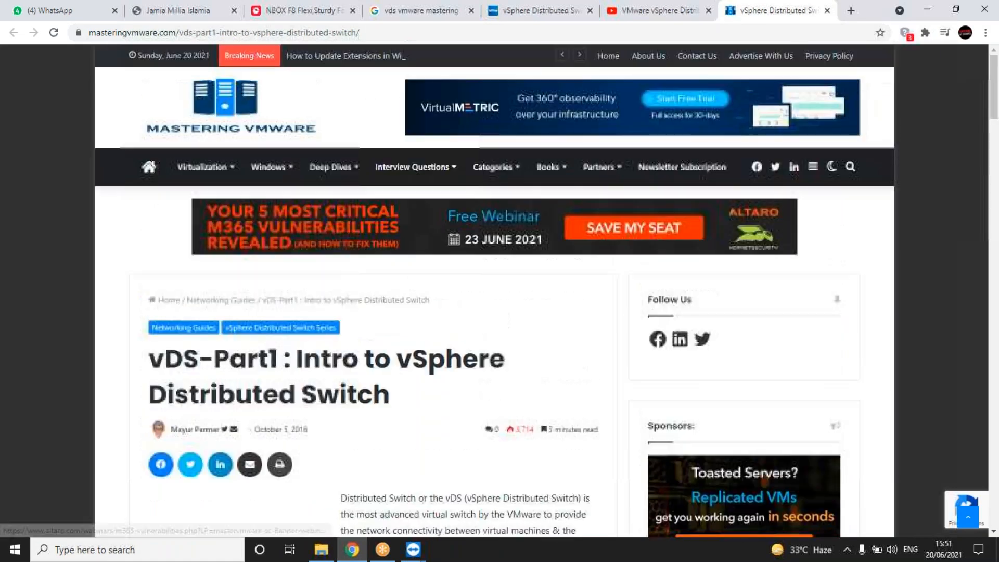
pyautogui.scroll(-10, 495, 292)
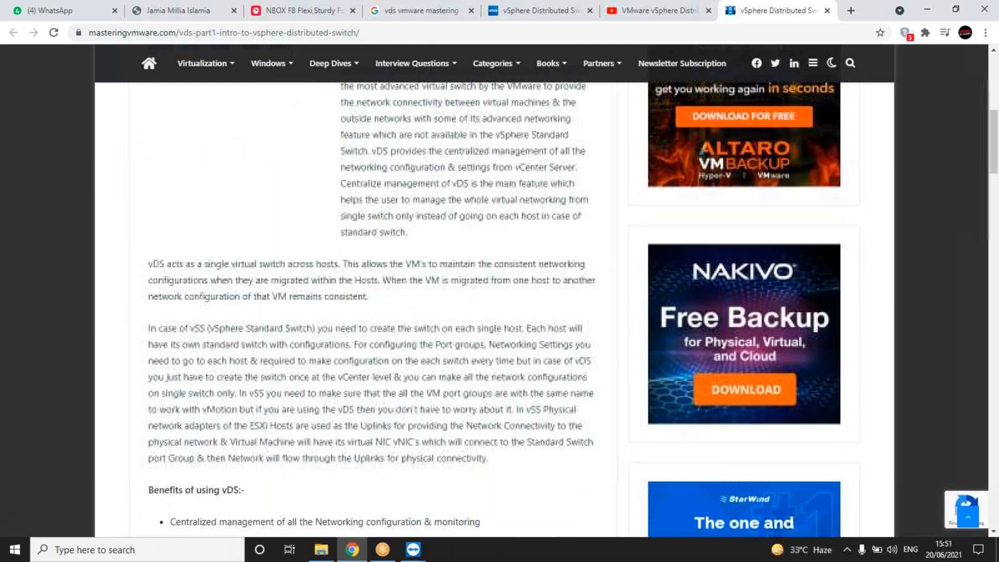
pyautogui.scroll(-7, 494, 291)
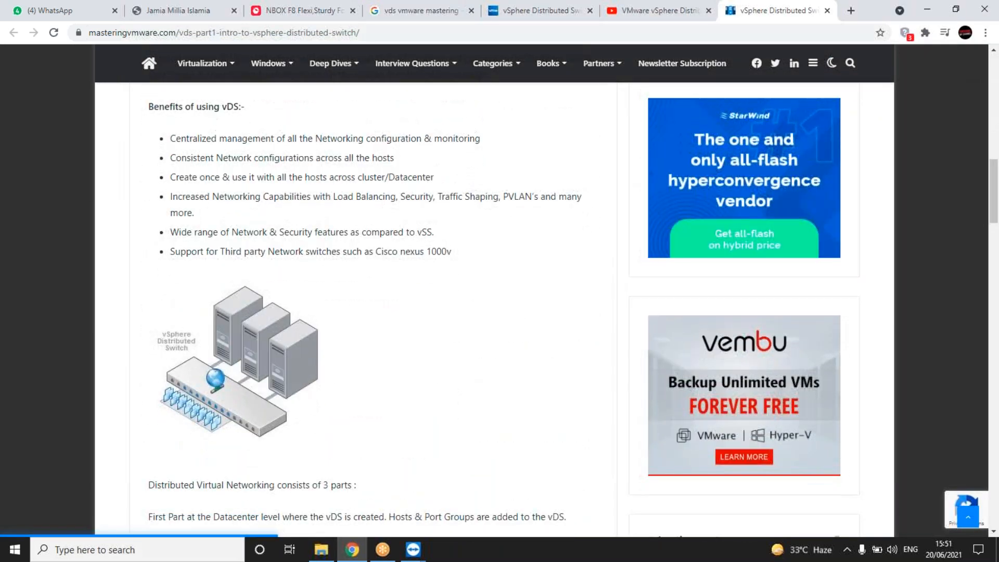
pyautogui.scroll(2, 245, 229)
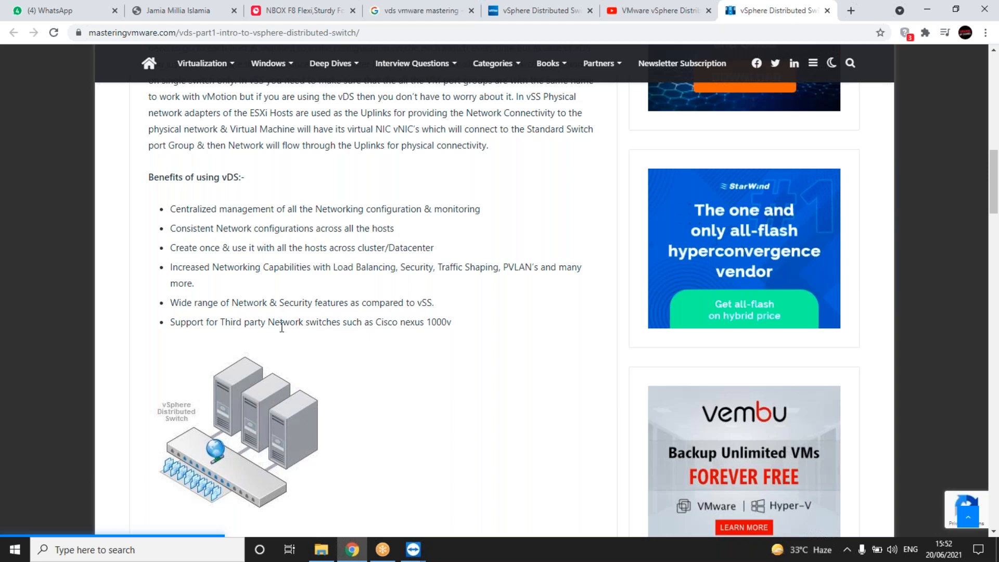
pyautogui.press('XF86AudioPlay')
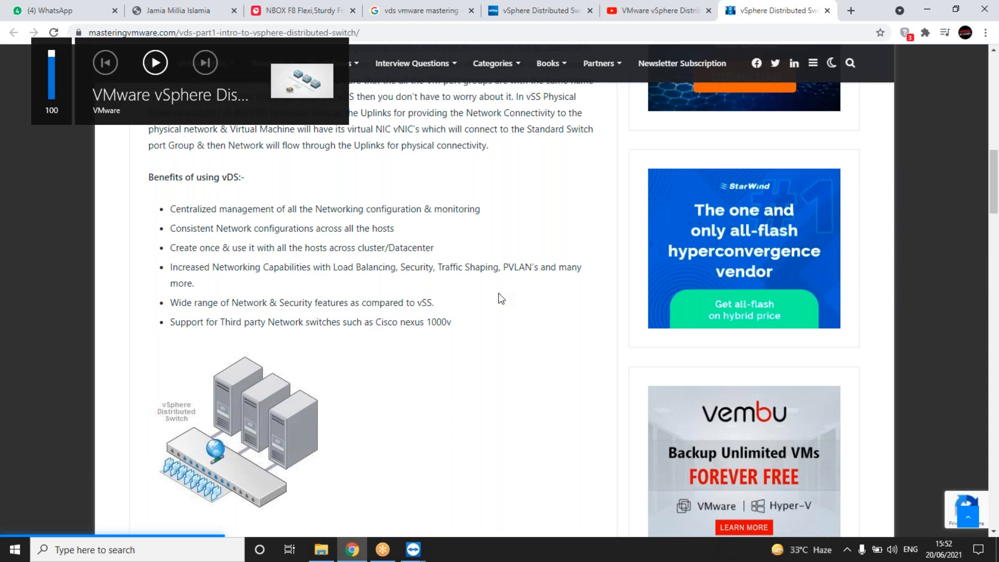
# Read the article's parts of distributed virtual networking and advanced networking capabilities of vDS, then return to its introduction
pyautogui.scroll(-8, 354, 415)
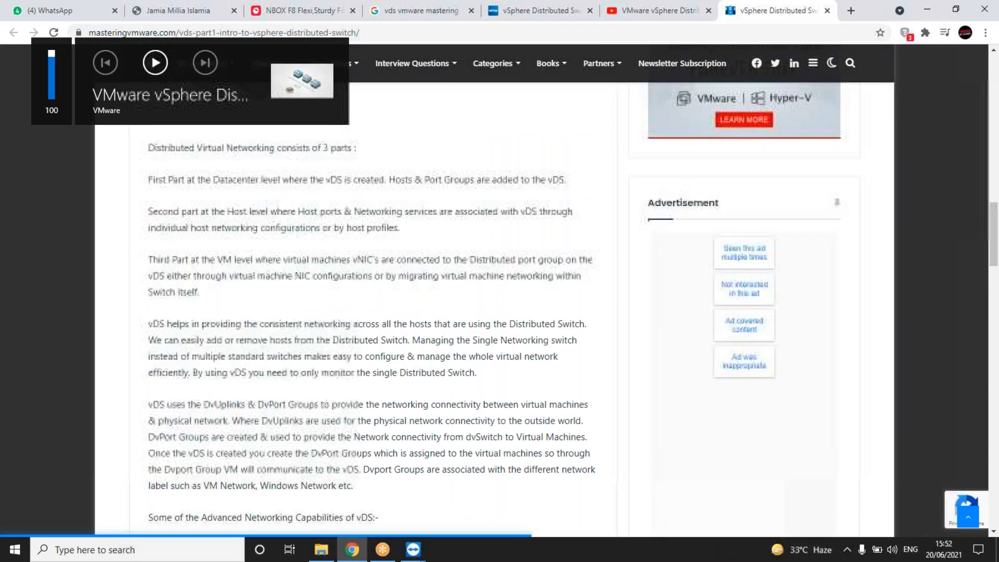
pyautogui.scroll(-4, 347, 420)
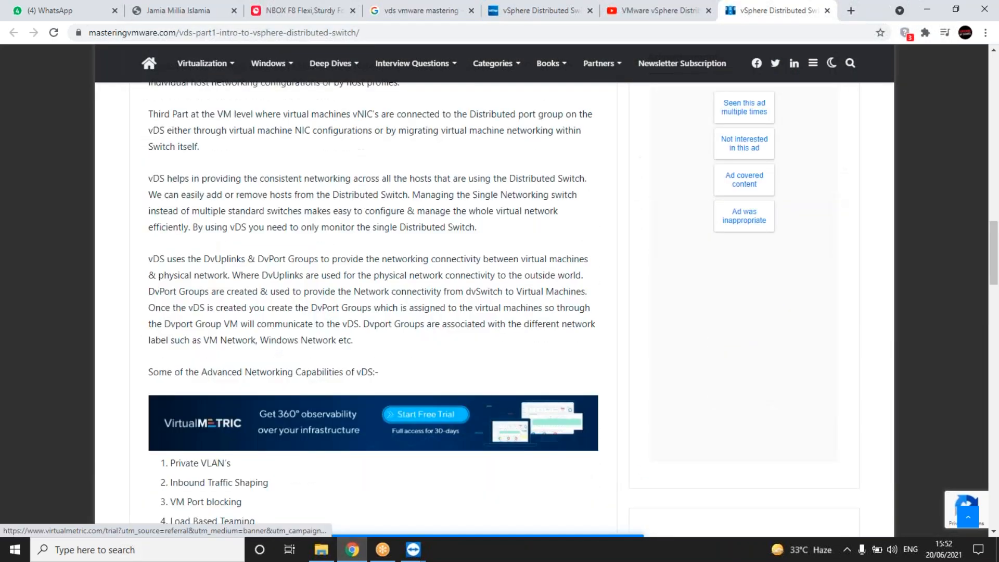
pyautogui.scroll(2, 347, 420)
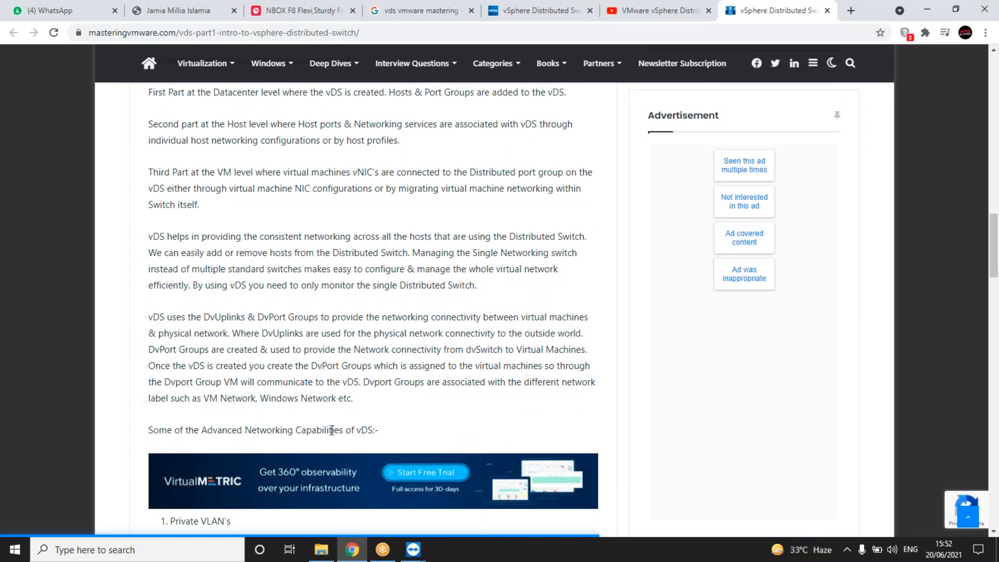
pyautogui.scroll(-3, 332, 429)
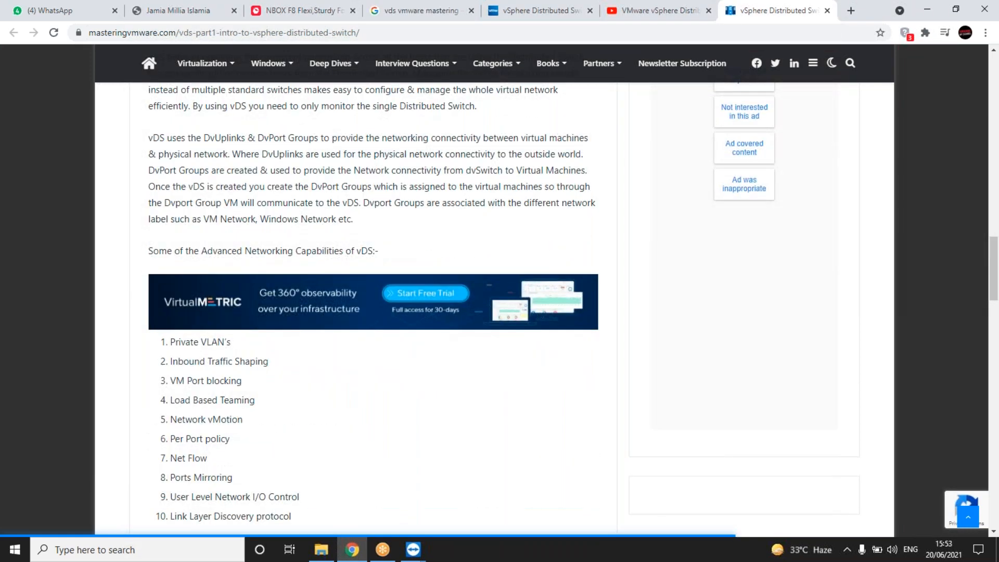
pyautogui.scroll(-4, 373, 308)
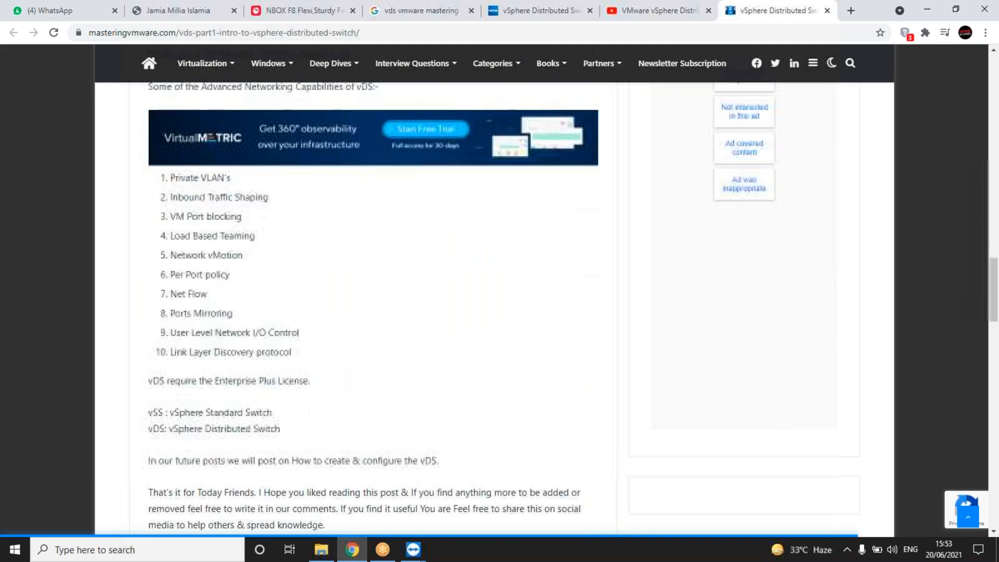
pyautogui.scroll(3, 373, 308)
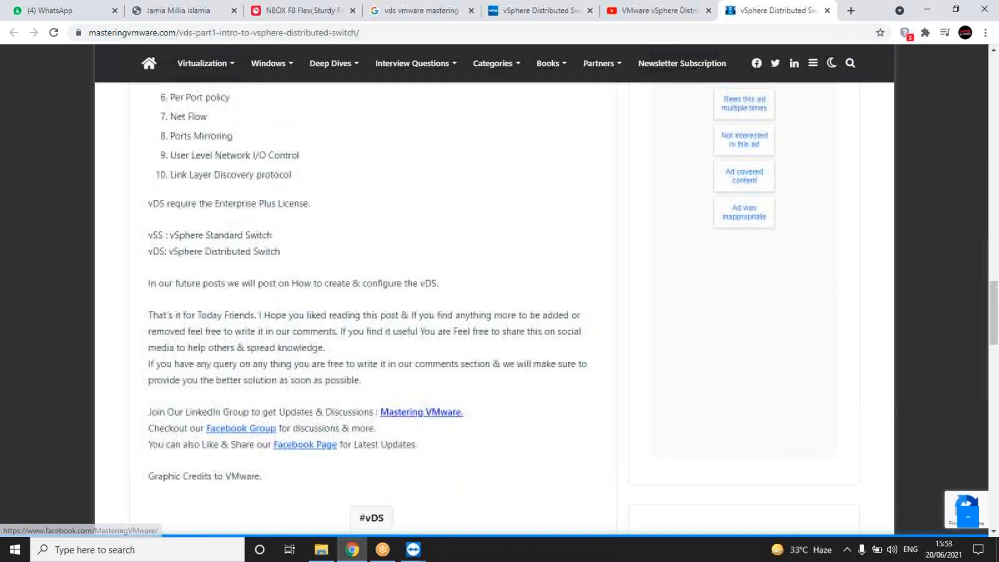
pyautogui.scroll(10, 374, 308)
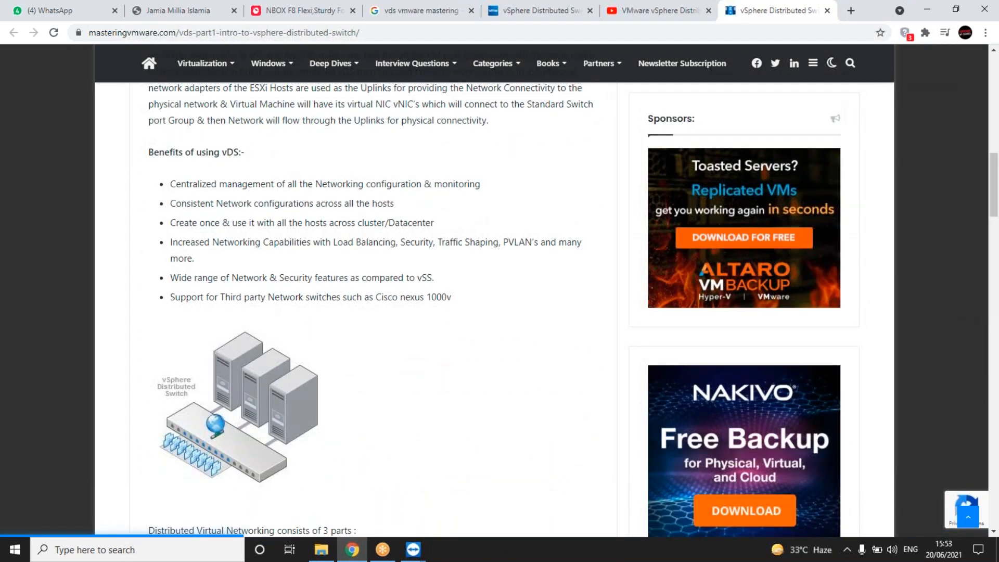
pyautogui.scroll(10, 373, 308)
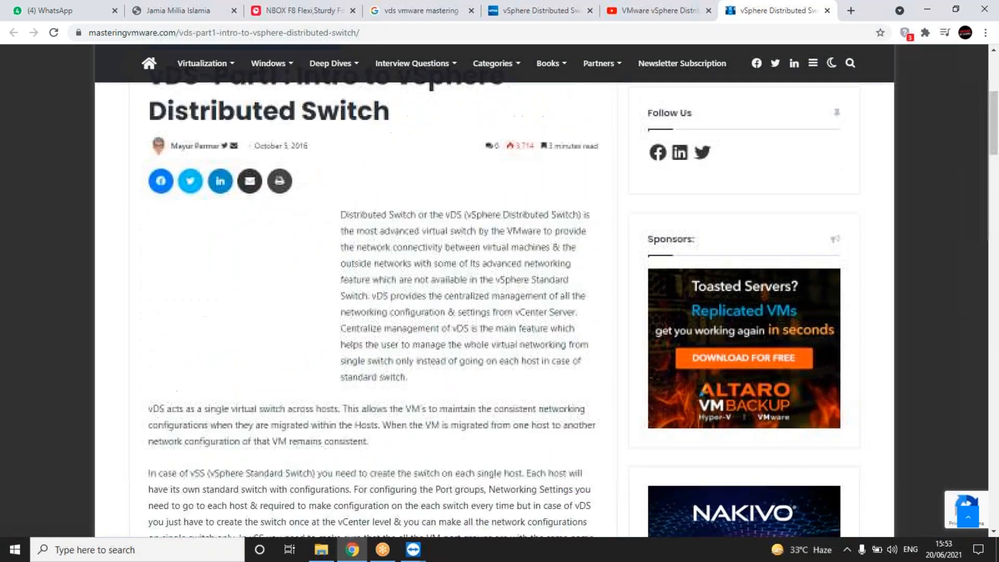
# Switch back to the remote vSphere Client, collapse the recent tasks and show DSwitch1's distributed port groups
pyautogui.click(415, 548)
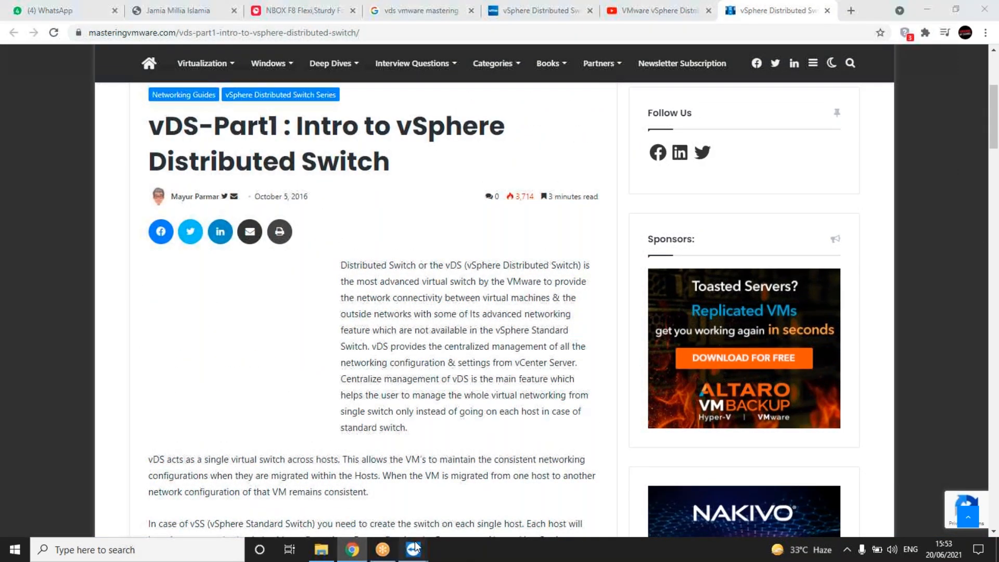
pyautogui.click(520, 500)
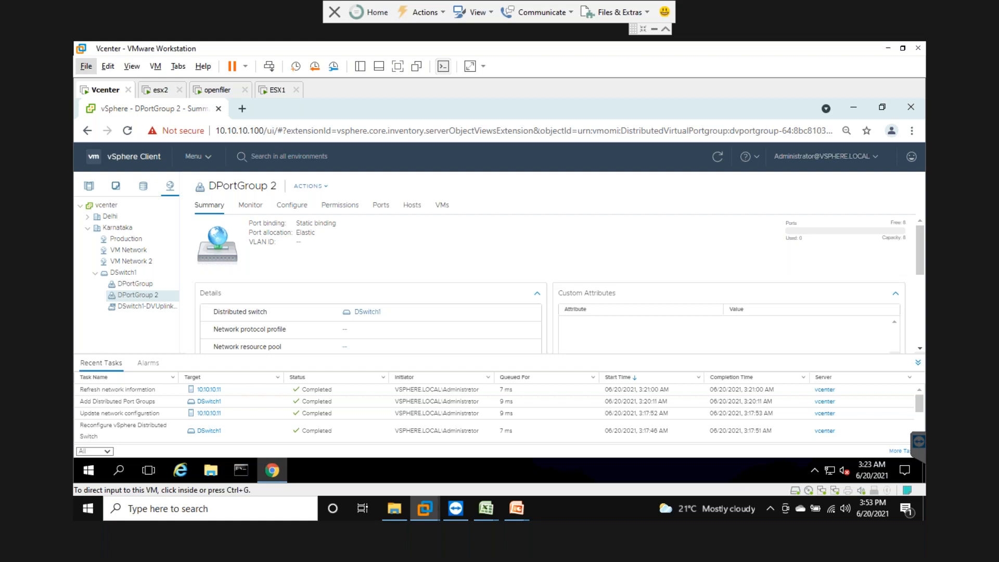
pyautogui.click(918, 363)
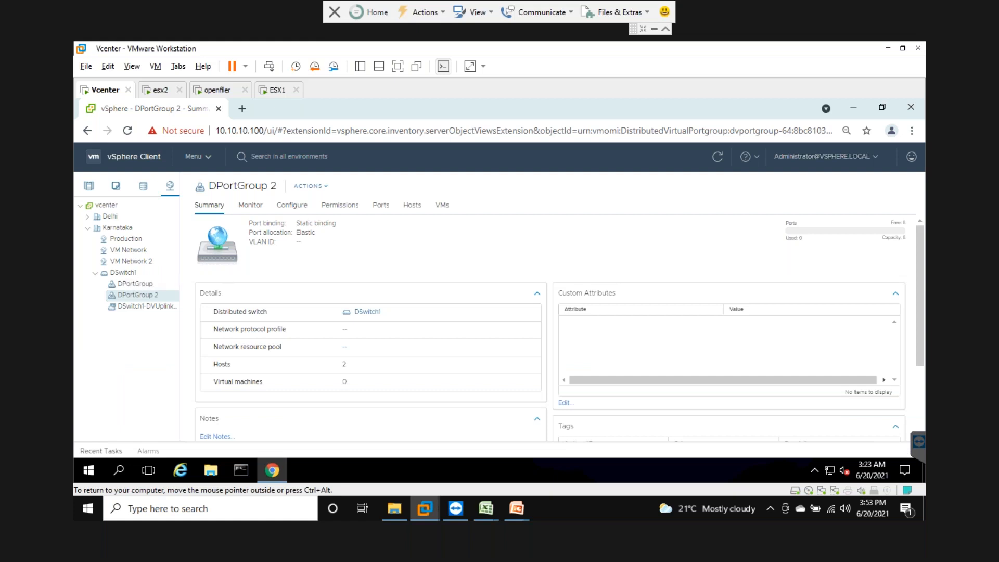
pyautogui.click(126, 274)
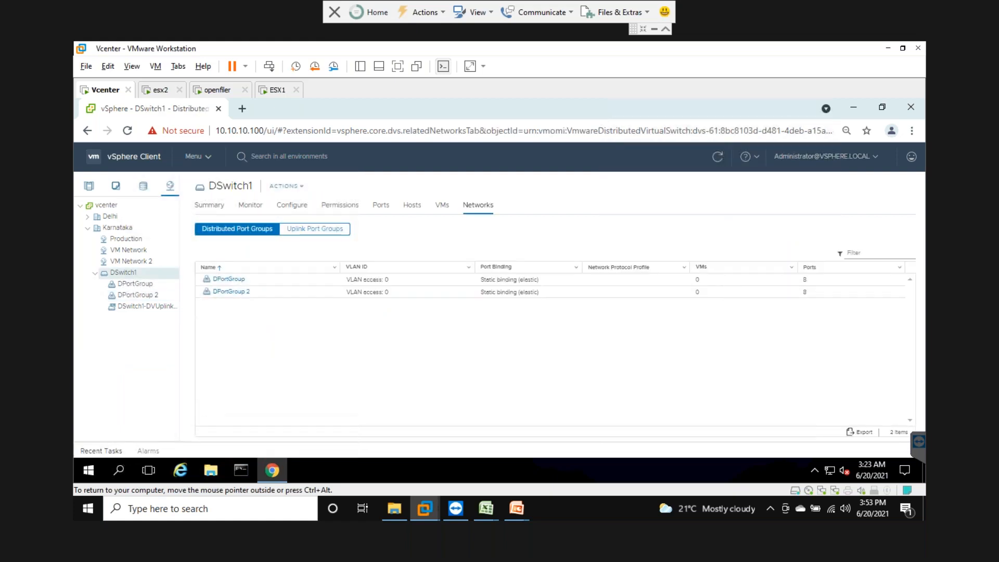
# Check which new hosts can be added to DSwitch1 in Add and Manage Hosts, and cancel without adding any
pyautogui.rightClick(128, 274)
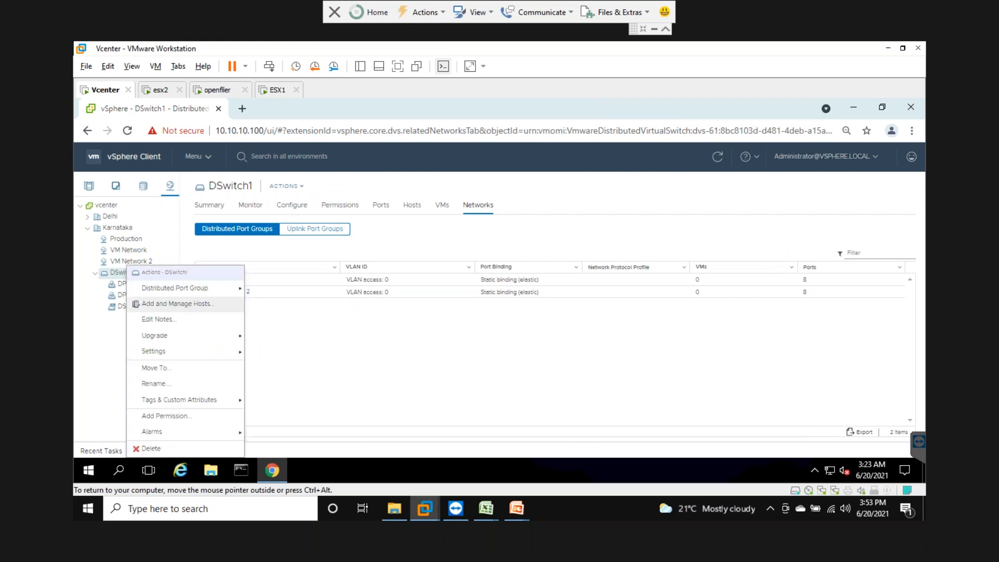
pyautogui.click(176, 304)
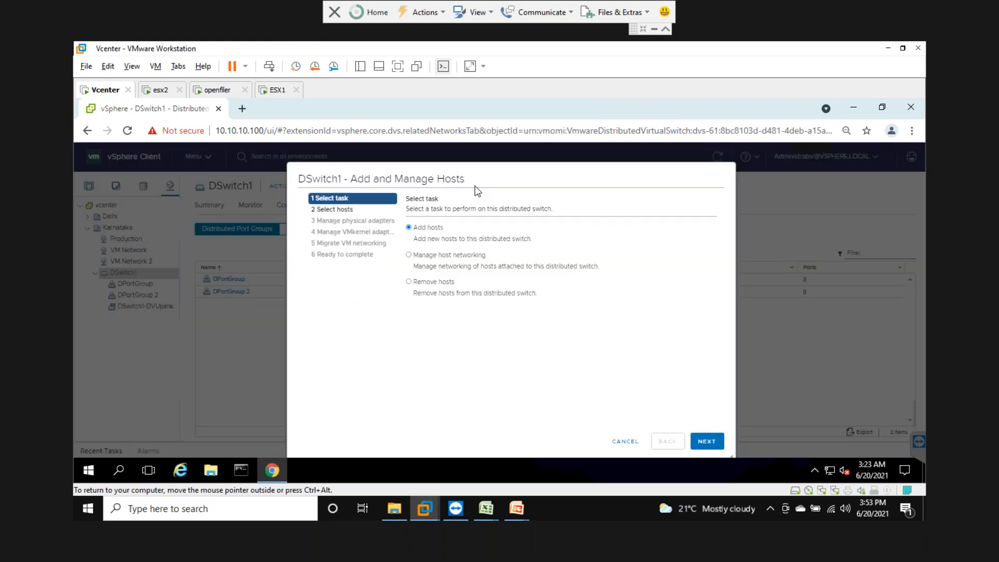
pyautogui.click(707, 440)
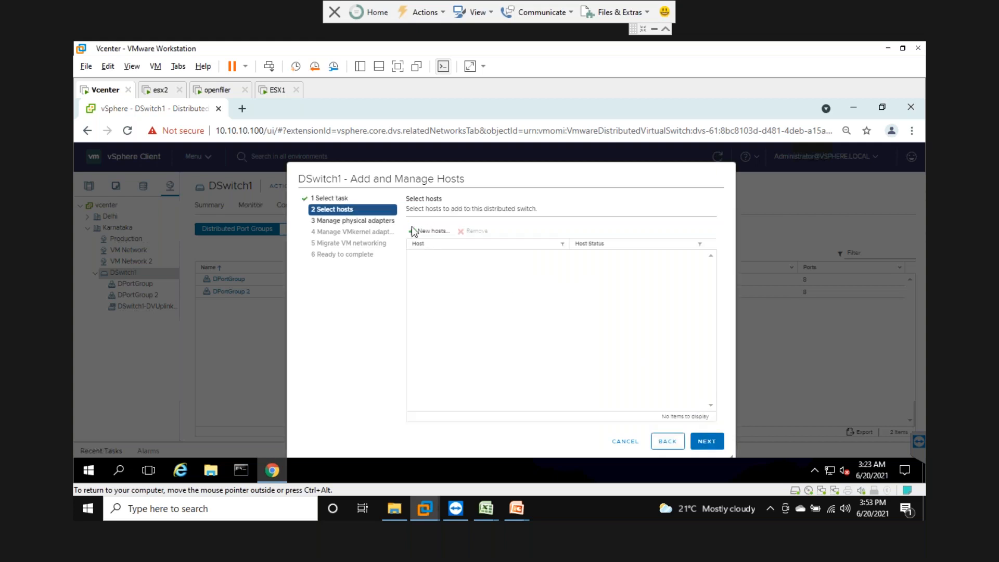
pyautogui.click(414, 232)
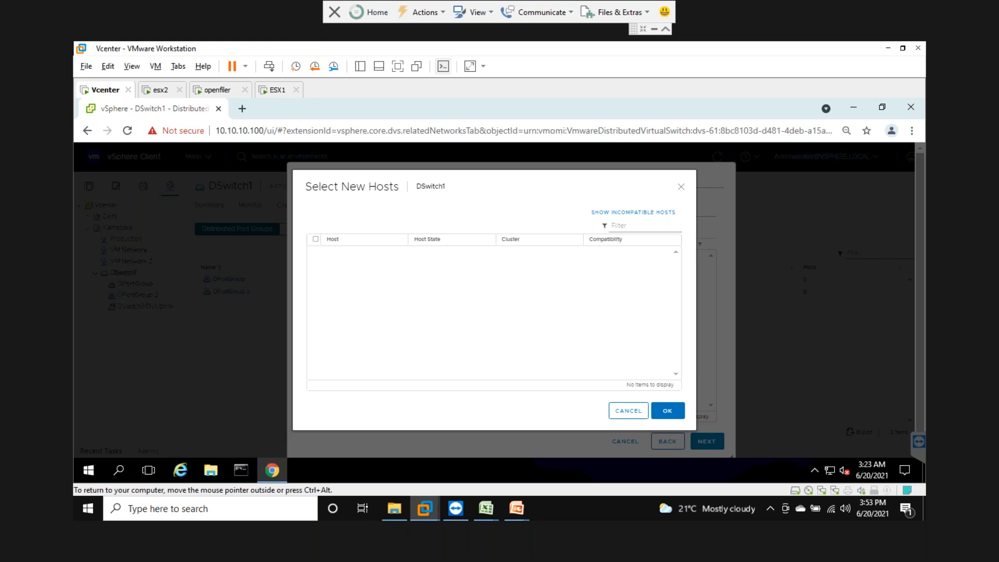
pyautogui.doubleClick(430, 186)
pyautogui.click(348, 268)
pyautogui.click(628, 411)
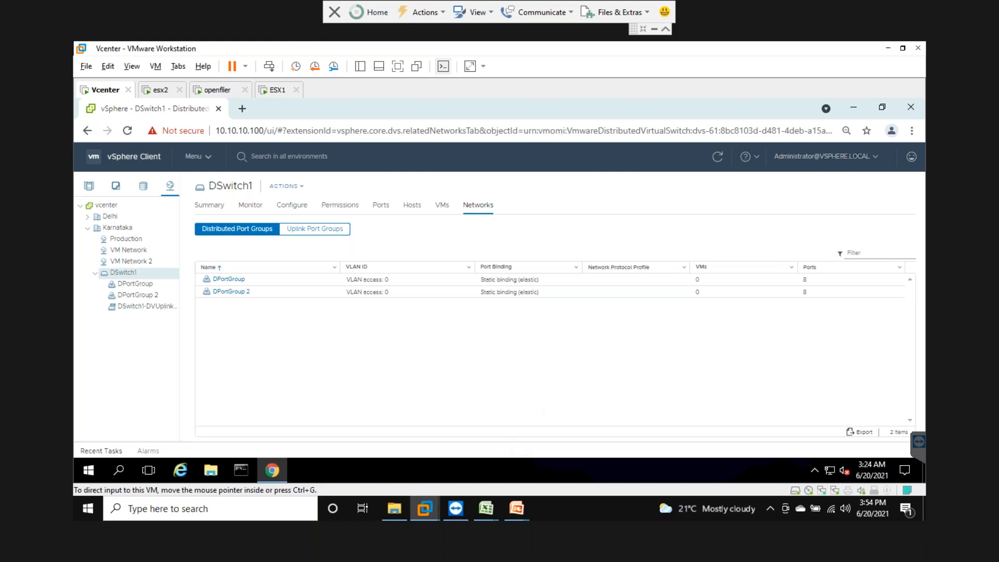
# Switch to the Vmware class workbook in Excel and review the topics20thJune entries in cells A16 and A1
pyautogui.moveTo(492, 510)
pyautogui.click(888, 48)
pyautogui.click(257, 351)
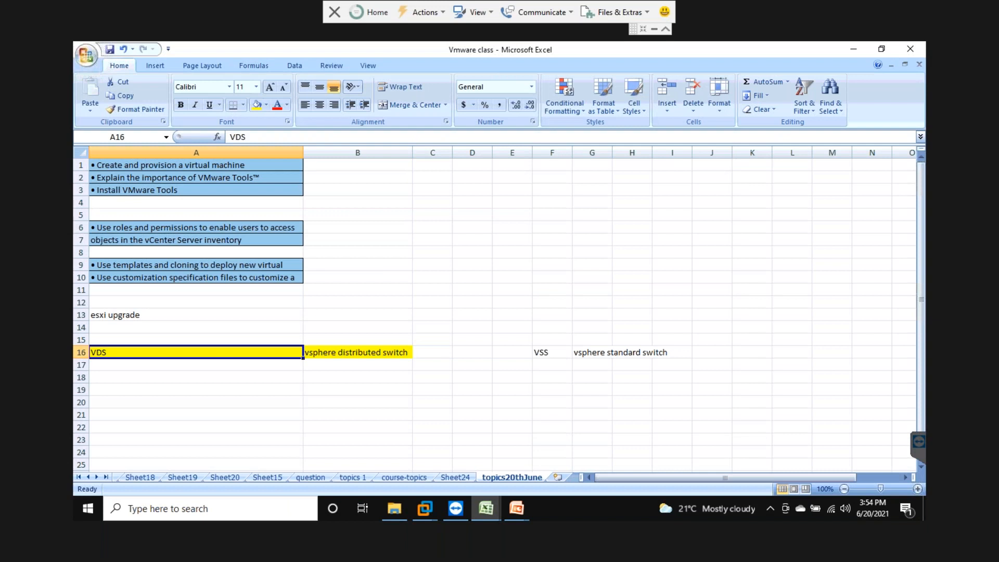
pyautogui.click(238, 165)
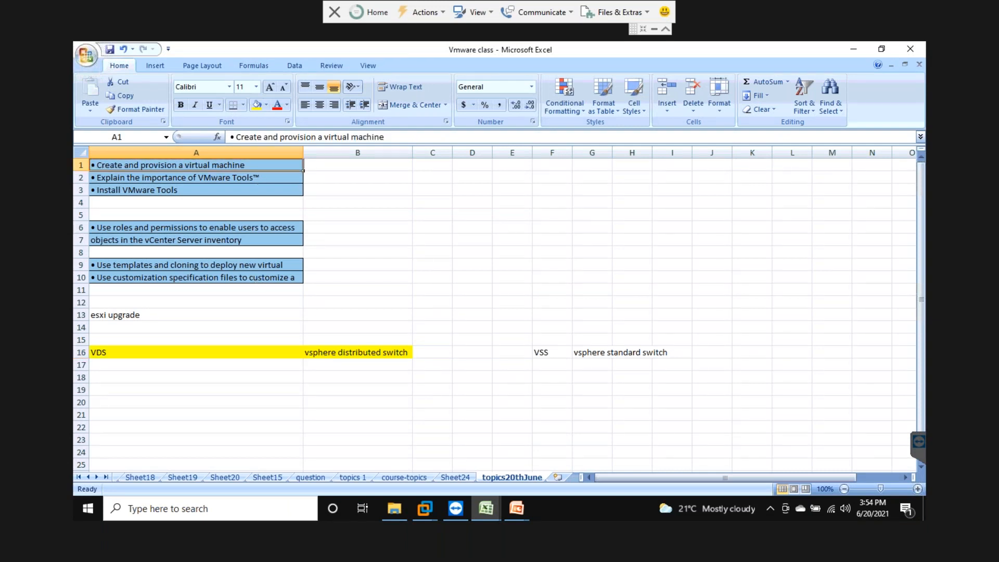
# Copy the words "VMware Tools" from the text of cell A2
pyautogui.click(234, 177)
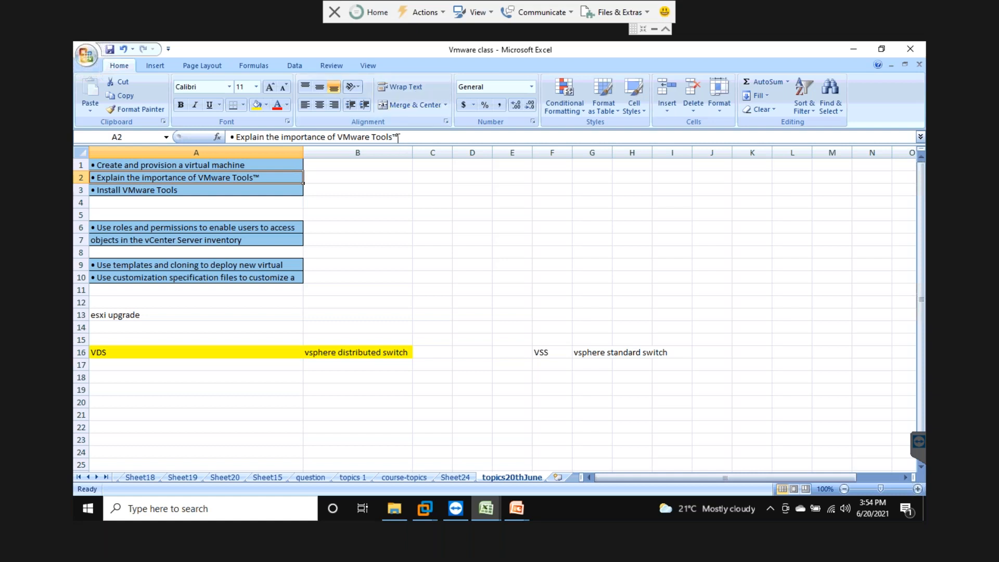
pyautogui.moveTo(391, 137); pyautogui.dragTo(339, 137)
pyautogui.hotkey('ctrl', 'c')
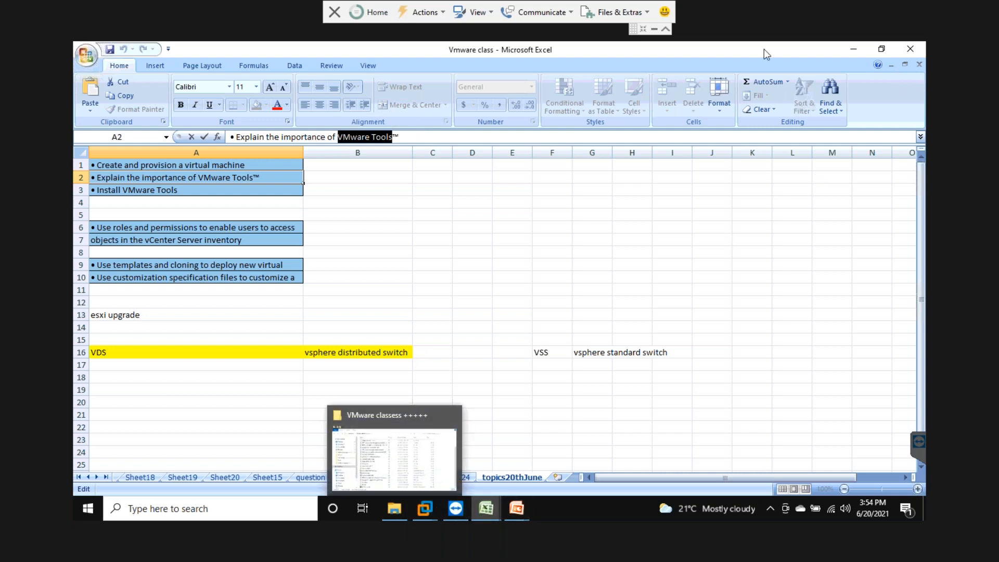
# Switch to the local Chrome browser and search Google for "VMware Tools" in a new tab
pyautogui.click(654, 30)
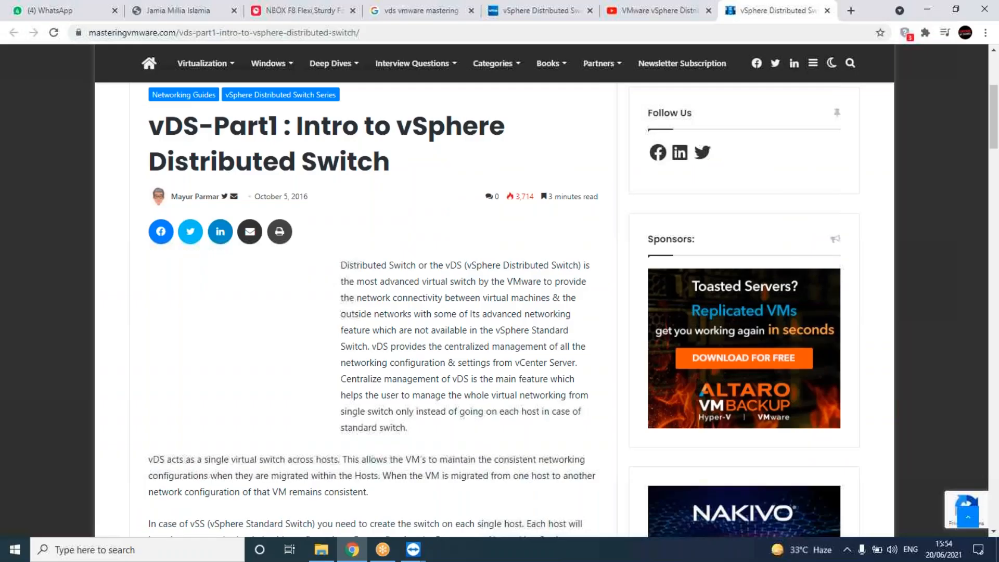
pyautogui.click(851, 10)
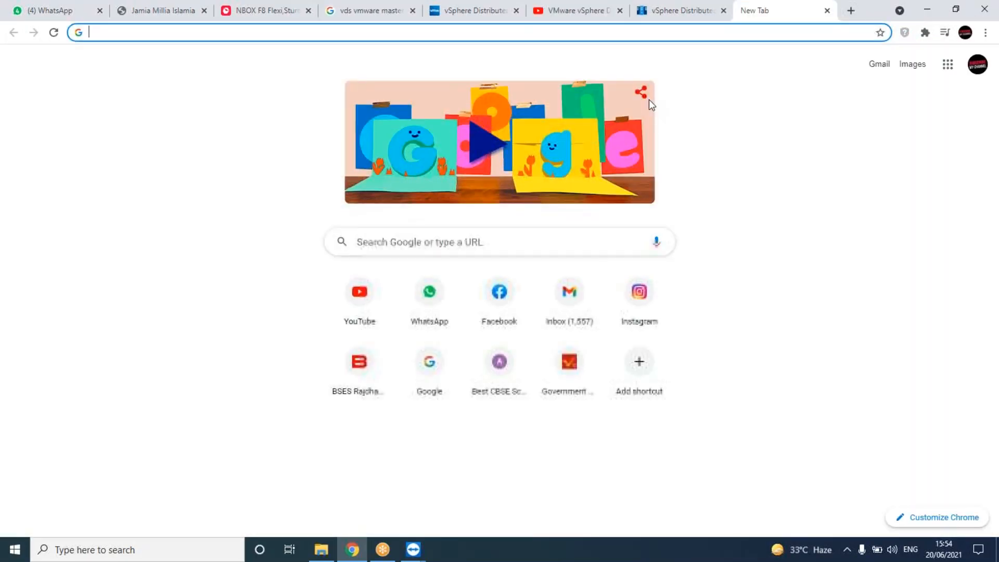
pyautogui.hotkey('ctrl', 'v')
pyautogui.press('Return')
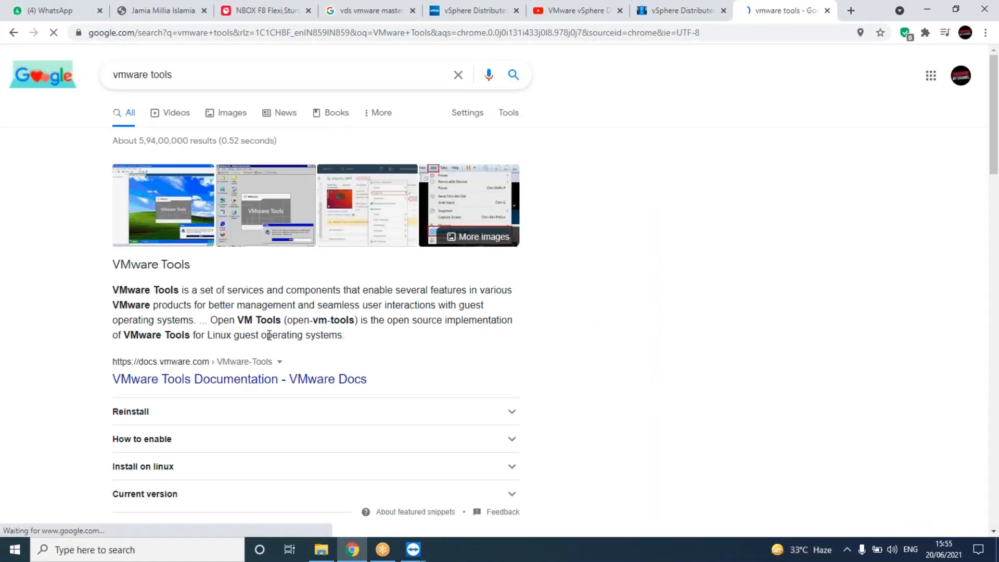
# Look through the VMware Tools search results and refine the Google search to "vmware tools mastering"
pyautogui.scroll(-10, 269, 336)
pyautogui.scroll(-3, 297, 307)
pyautogui.scroll(-4, 271, 247)
pyautogui.scroll(-1, 292, 247)
pyautogui.scroll(19, 291, 247)
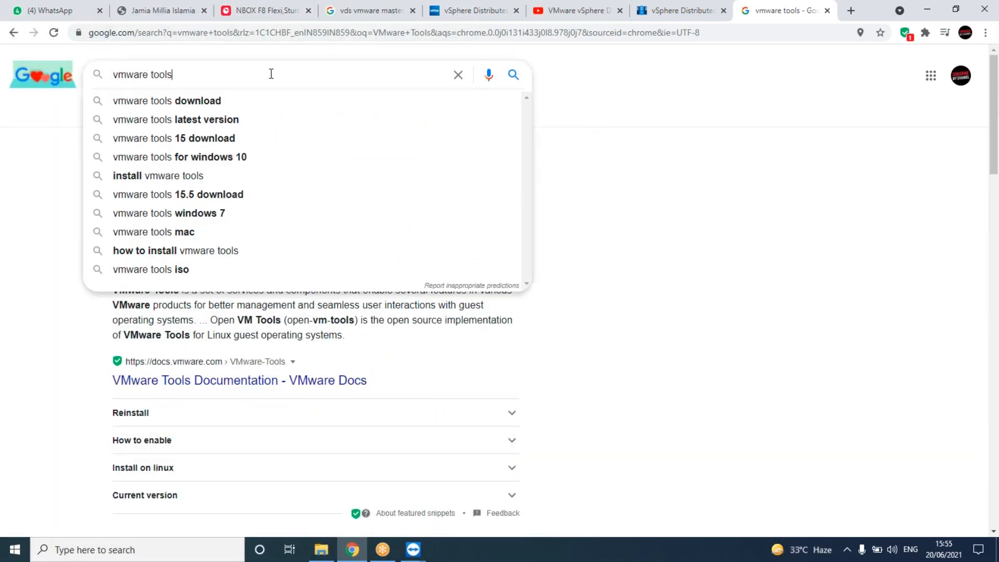
pyautogui.write('mas')
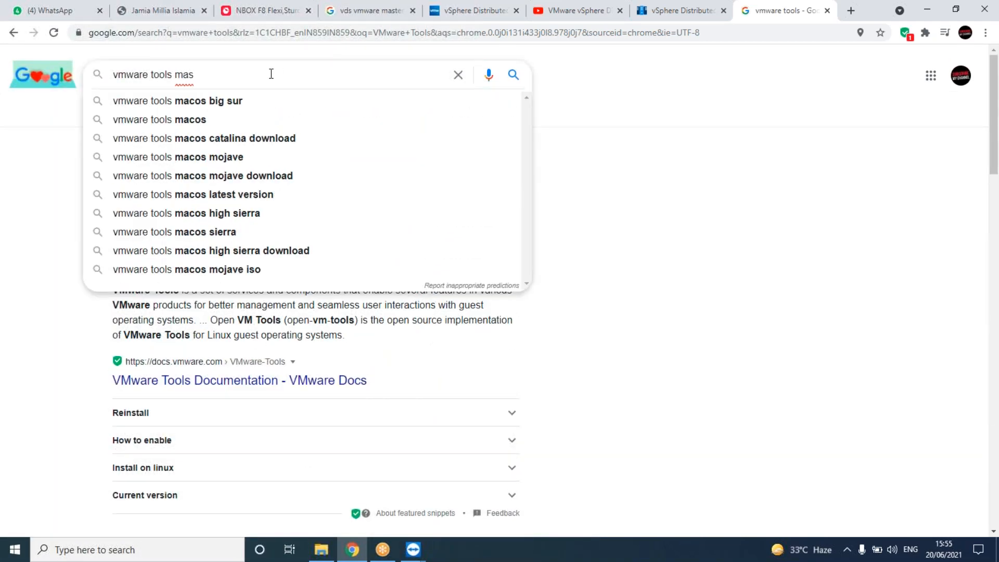
pyautogui.write('ter')
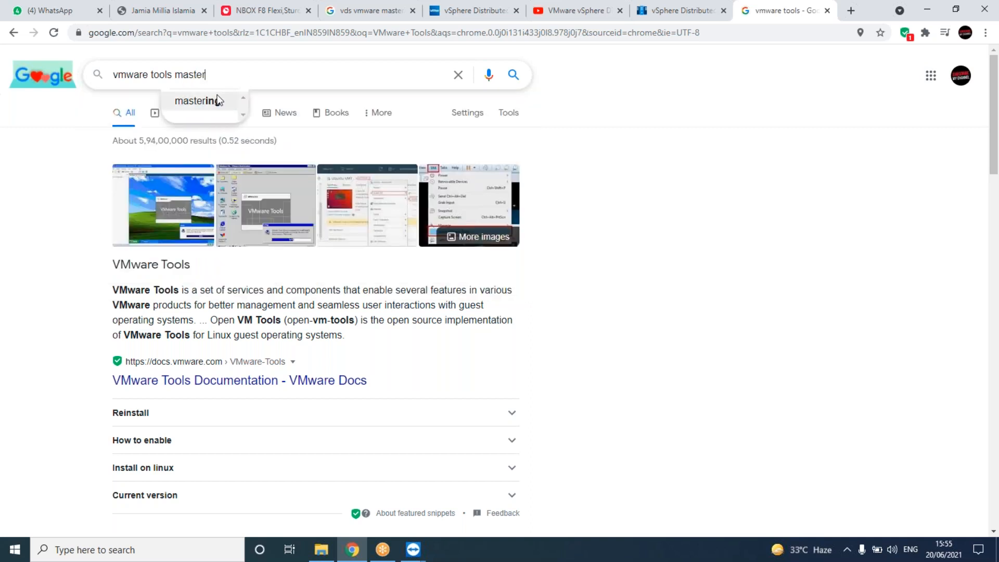
pyautogui.click(217, 99)
pyautogui.press('Return')
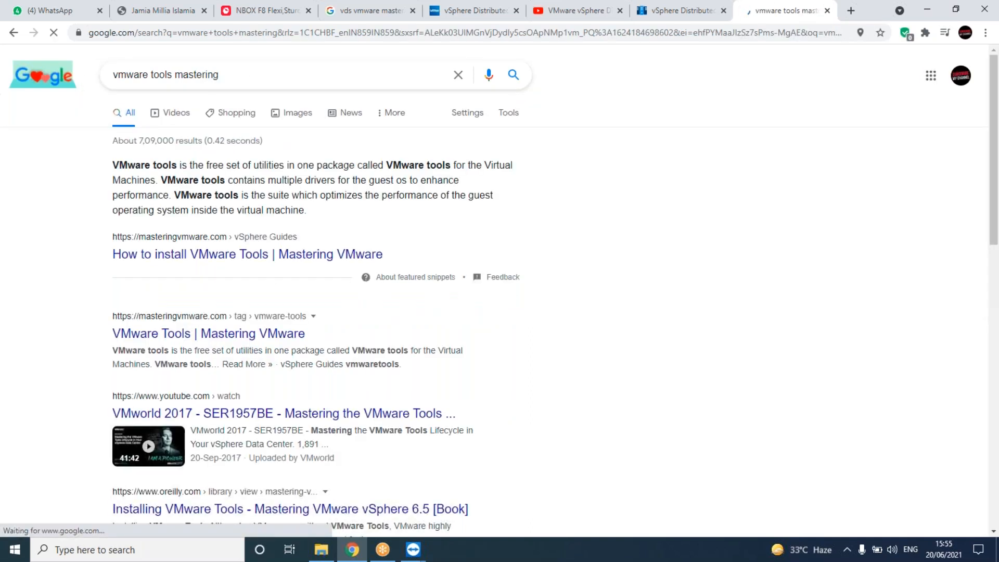
# Open the "How to install VMware Tools | Mastering VMware" result in a new tab and switch to it
pyautogui.click(323, 81)
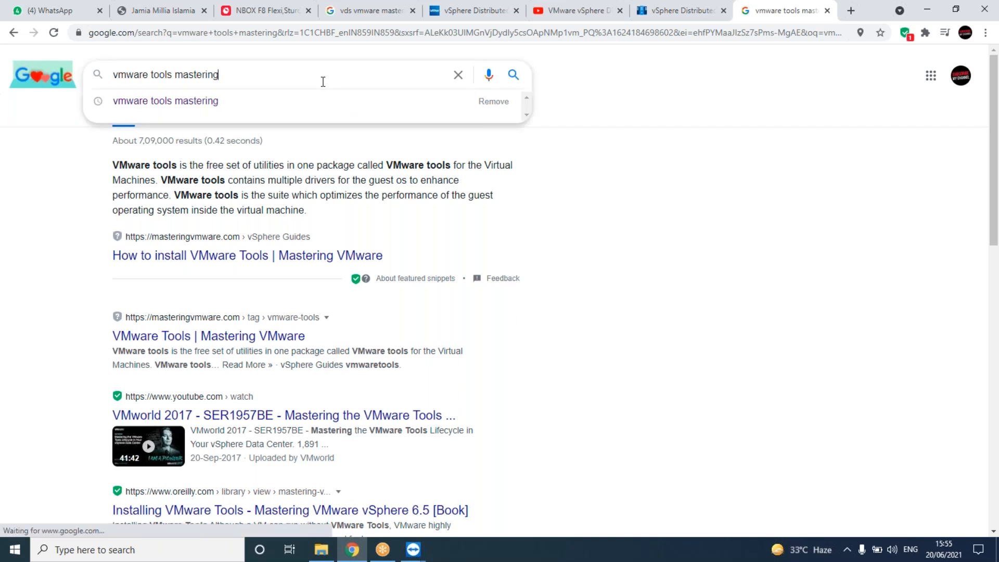
pyautogui.middleClick(257, 263)
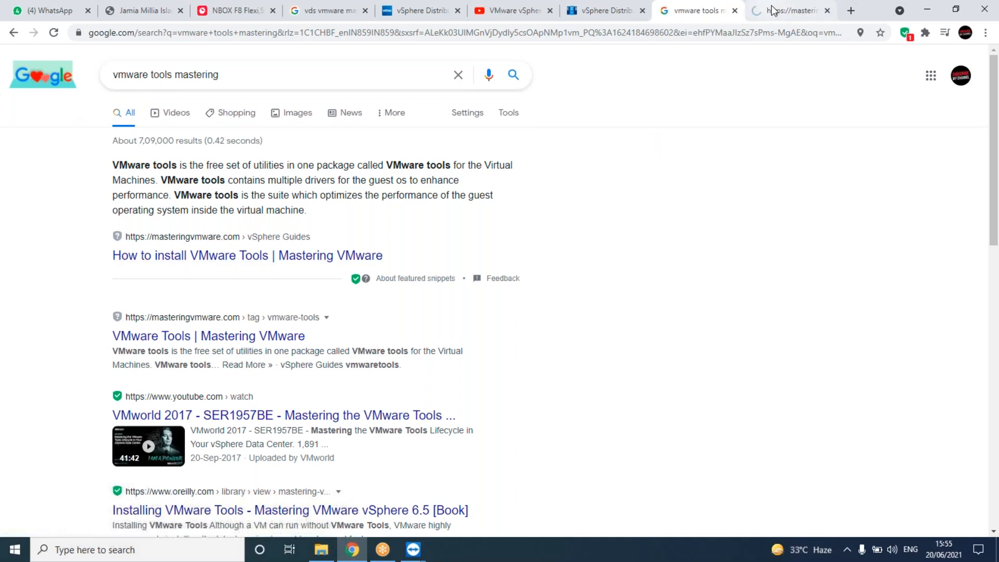
pyautogui.hotkey('ctrl', 'Tab')
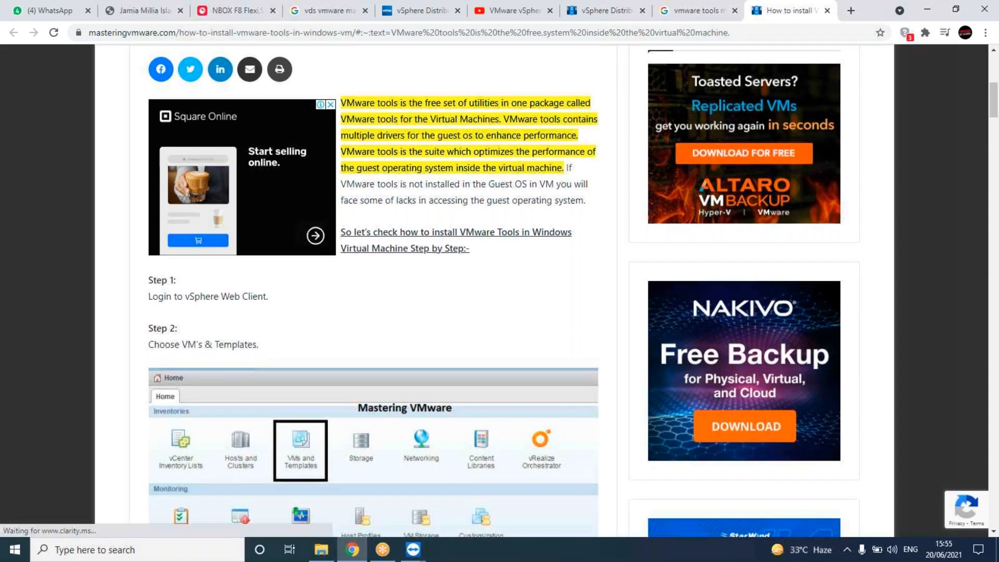
# Read the article's VMware Tools introduction and installation Steps 1 to 4, through mounting the ISO
pyautogui.scroll(-1, 417, 166)
pyautogui.scroll(1, 366, 153)
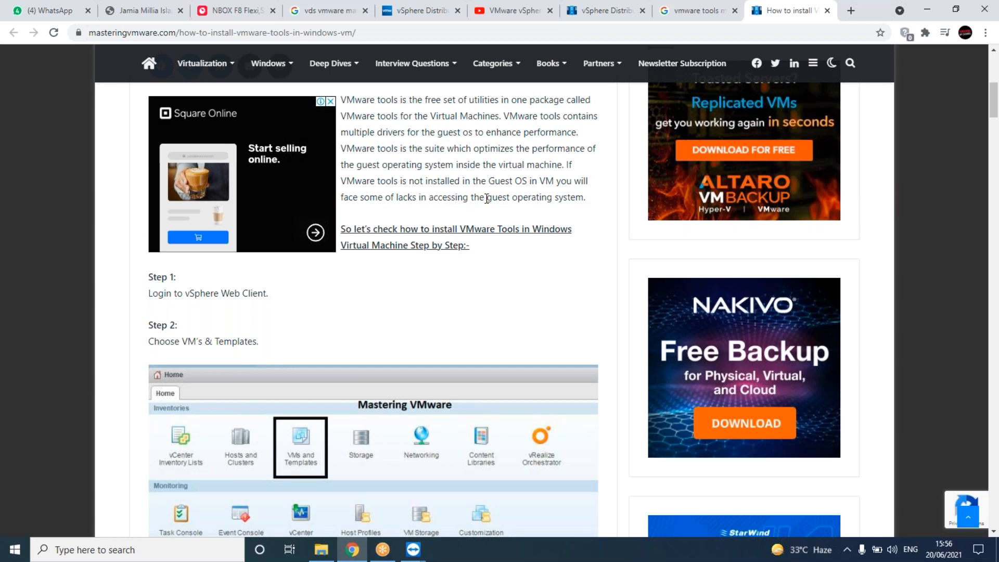
pyautogui.scroll(-1, 486, 198)
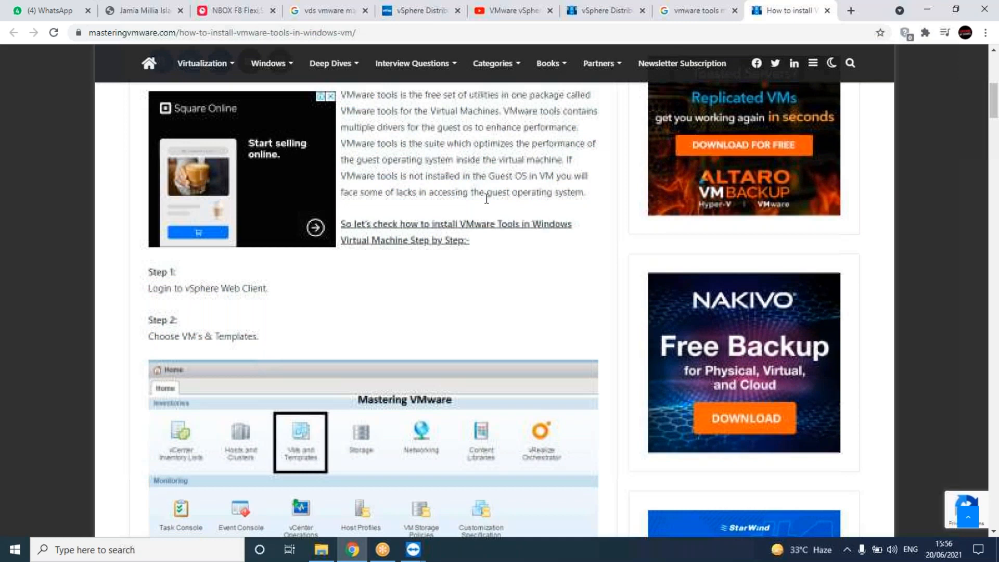
pyautogui.scroll(-6, 486, 198)
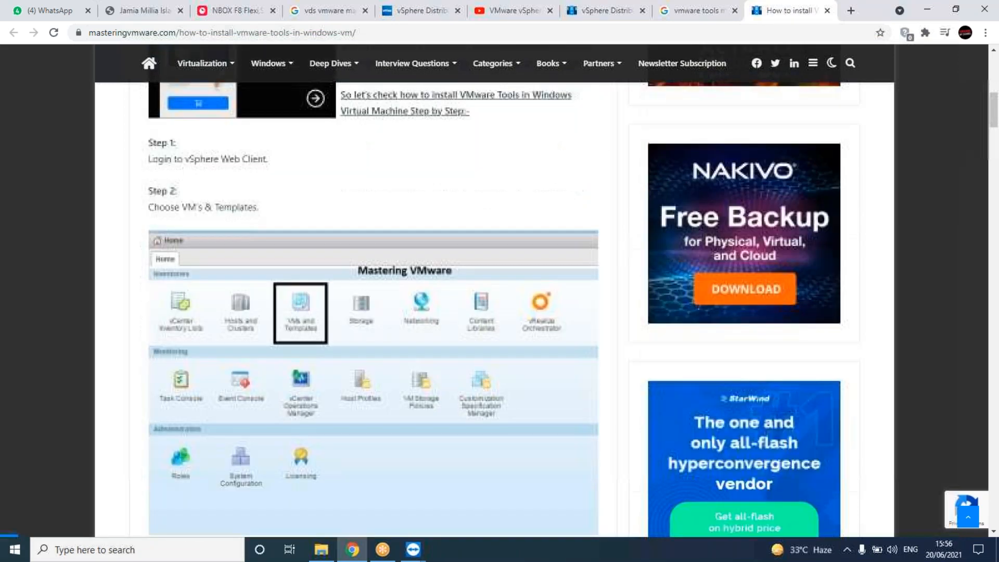
pyautogui.scroll(6, 434, 203)
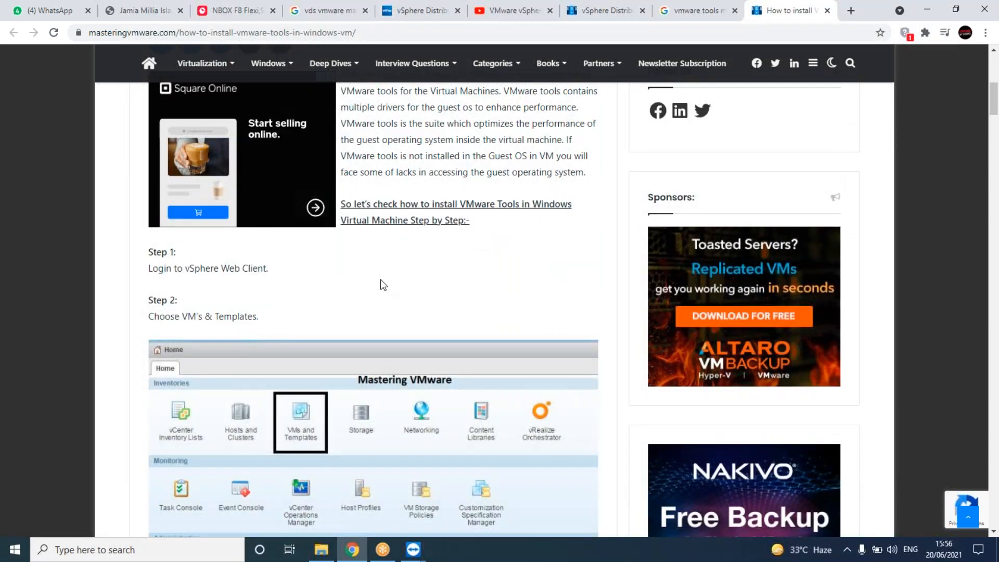
pyautogui.scroll(-8, 380, 281)
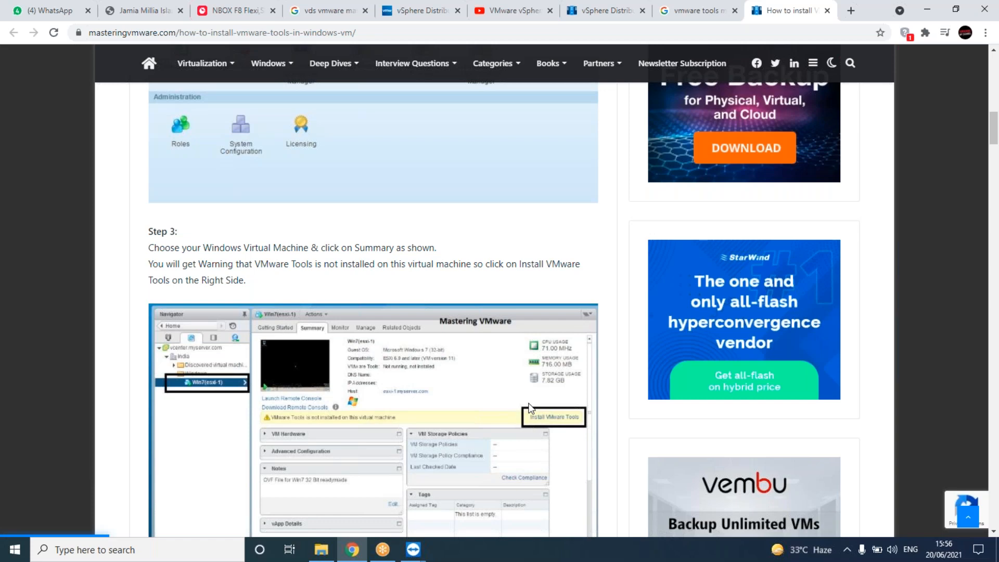
pyautogui.scroll(-8, 514, 280)
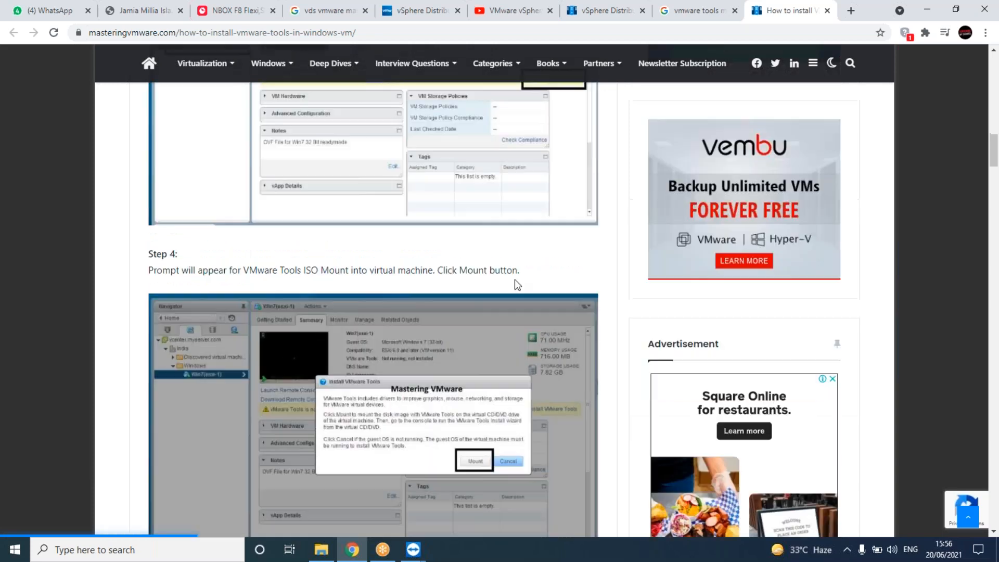
# Review installation Steps 5 to 12 of the article, from running the setup to checking VMware Tools after the restart
pyautogui.scroll(-9, 514, 279)
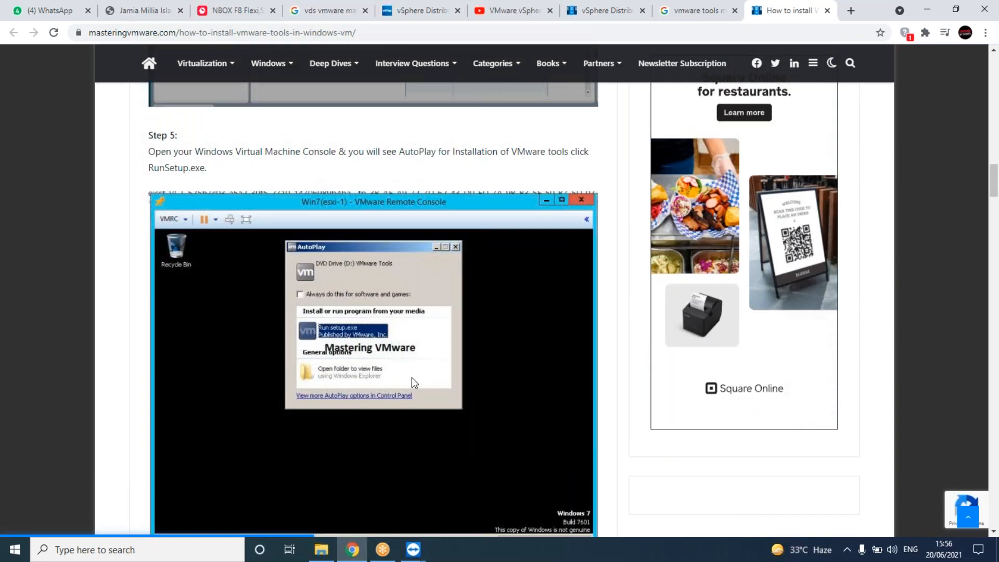
pyautogui.scroll(-5, 335, 374)
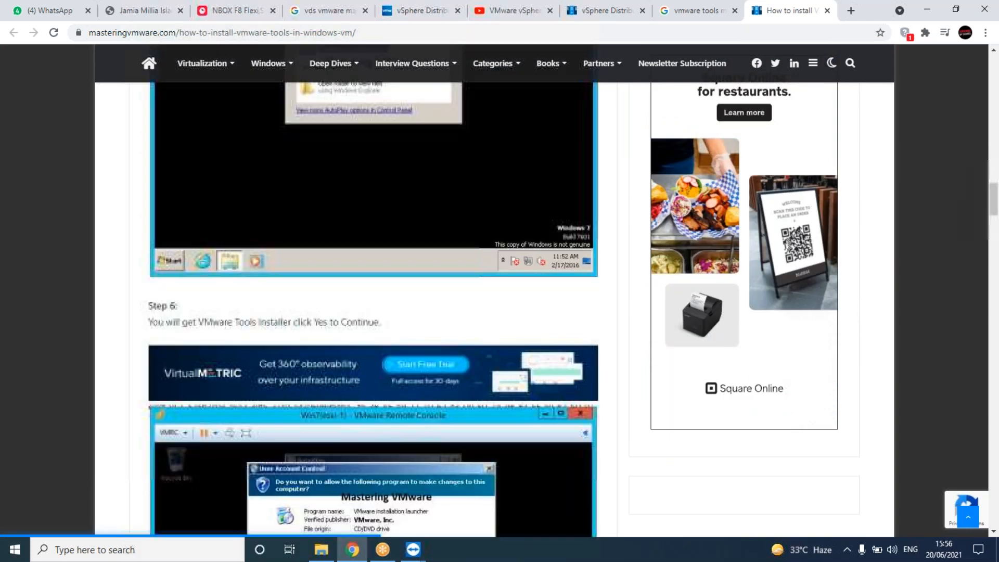
pyautogui.scroll(4, 342, 312)
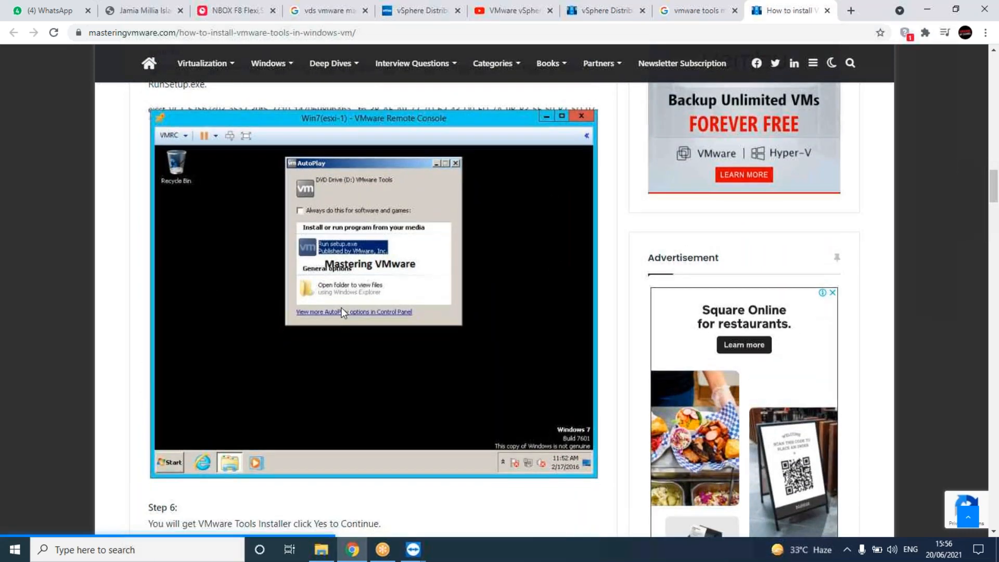
pyautogui.scroll(-1, 341, 307)
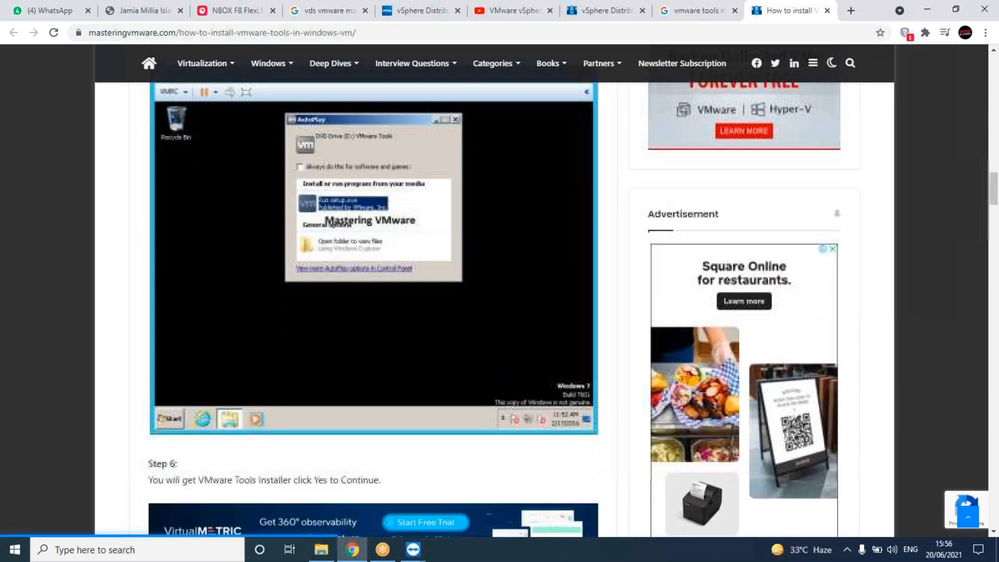
pyautogui.scroll(-4, 373, 307)
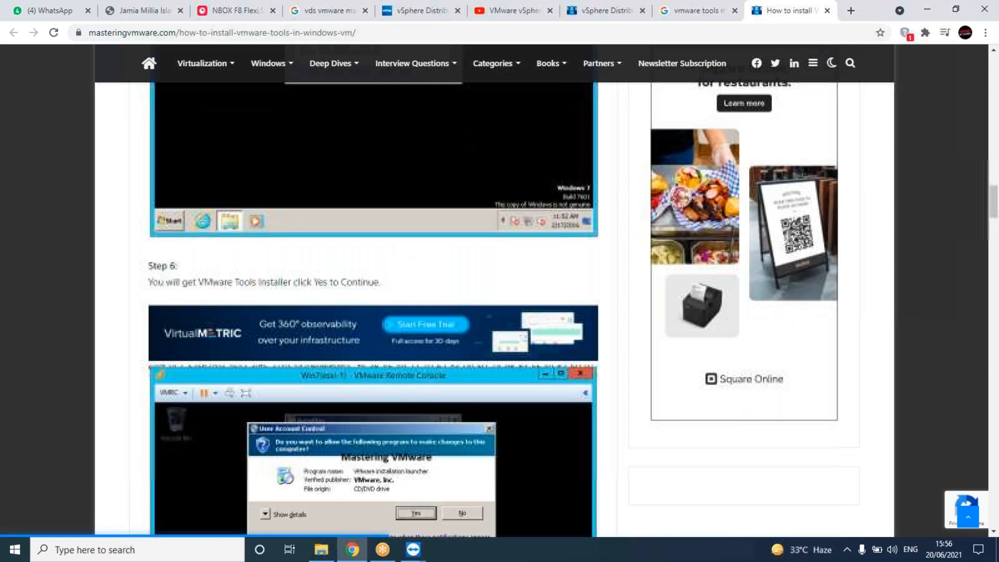
pyautogui.scroll(-5, 392, 279)
pyautogui.scroll(-6, 393, 279)
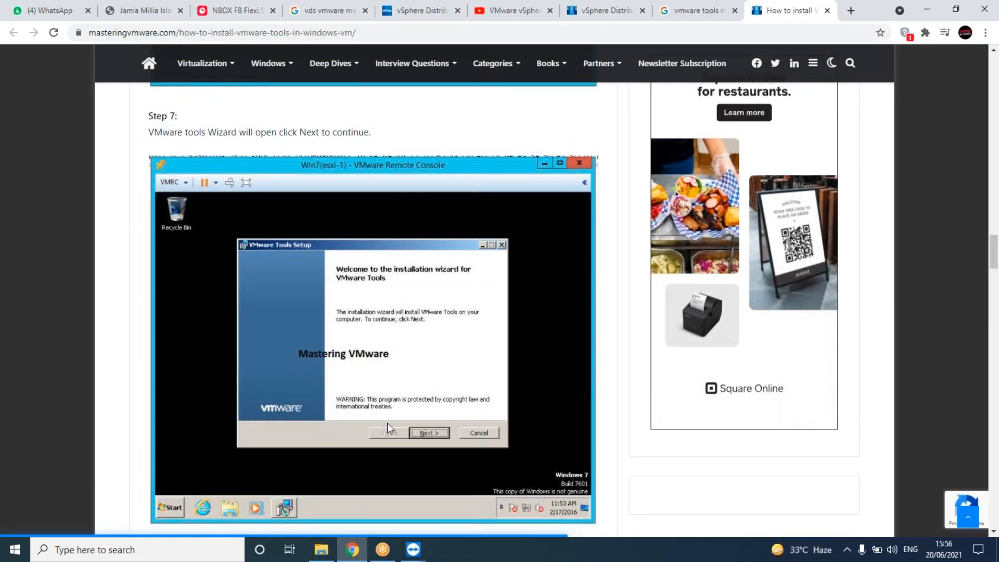
pyautogui.scroll(-8, 387, 423)
pyautogui.scroll(-4, 387, 422)
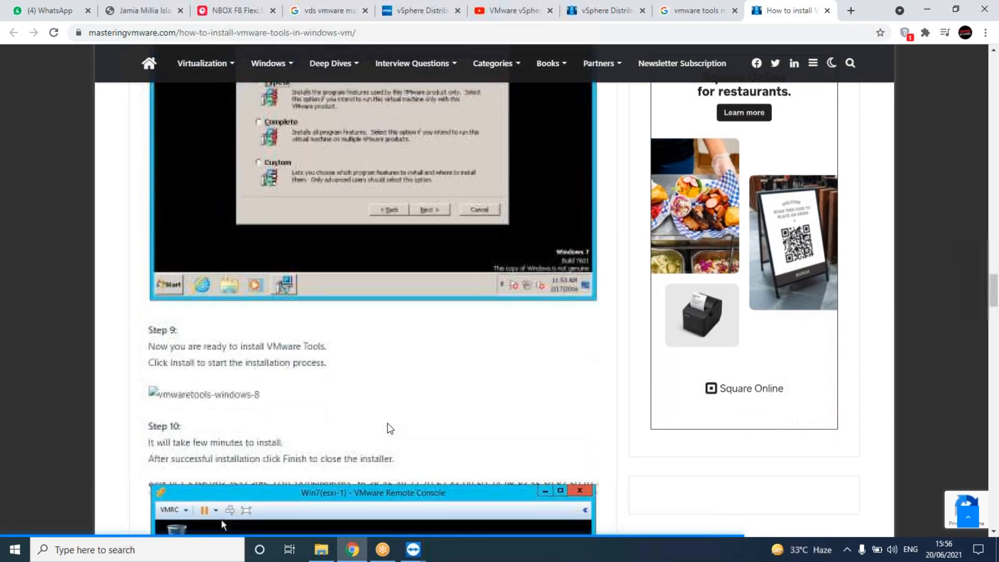
pyautogui.scroll(-10, 387, 423)
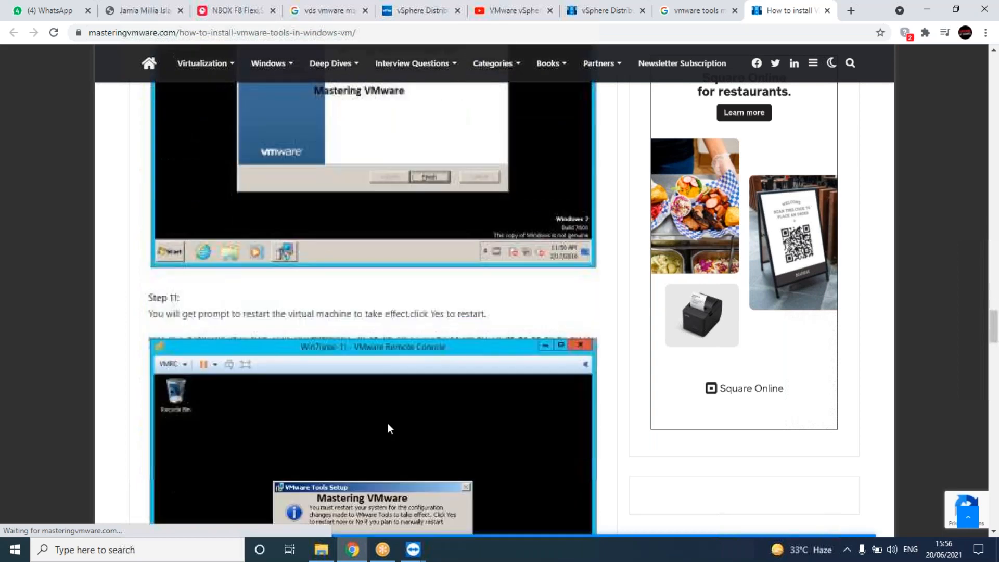
pyautogui.scroll(-8, 387, 422)
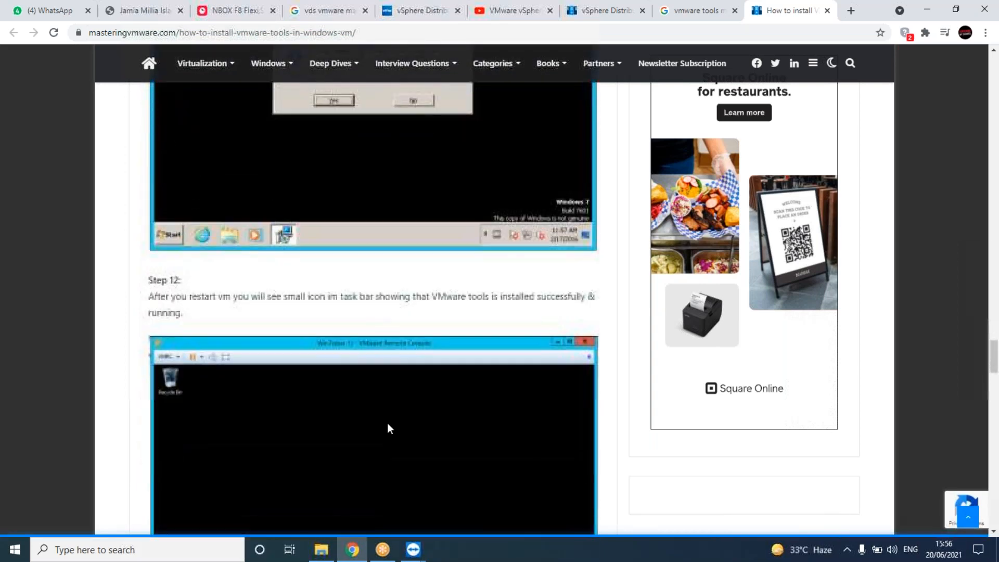
pyautogui.scroll(-3, 387, 423)
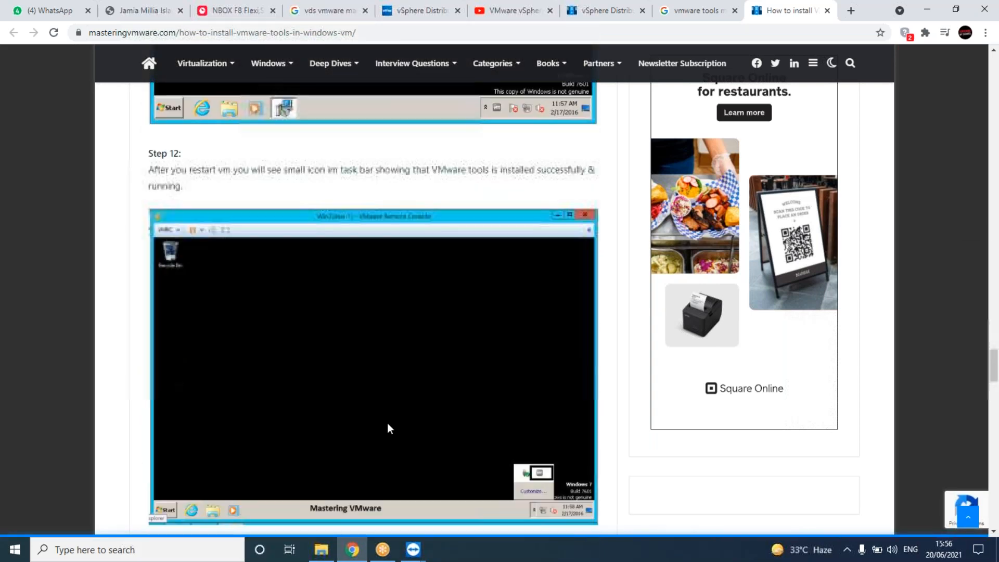
pyautogui.scroll(-2, 387, 423)
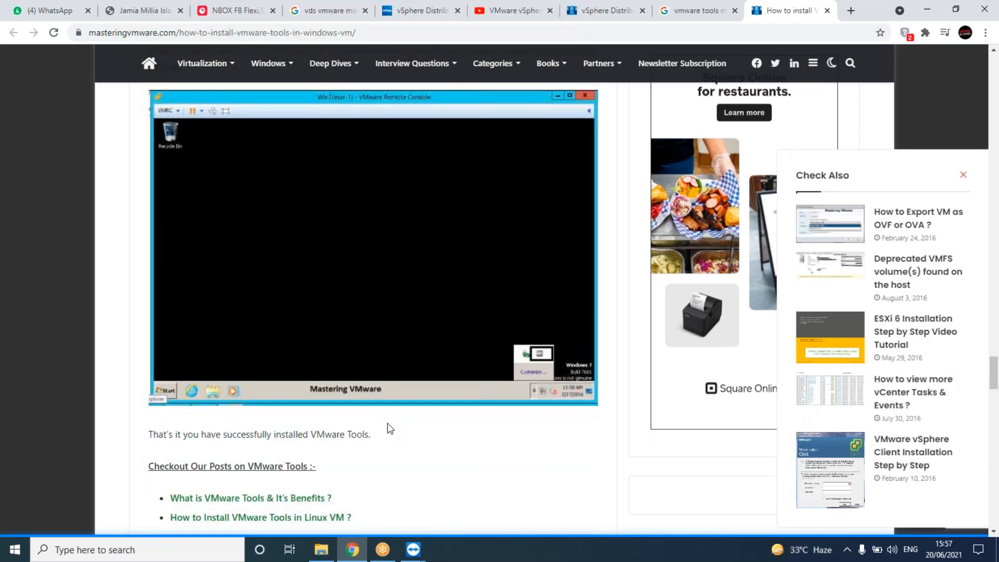
# Open the related post "What is VMware Tools & It's Benefits ?" in a new tab and bring it up
pyautogui.middleClick(296, 500)
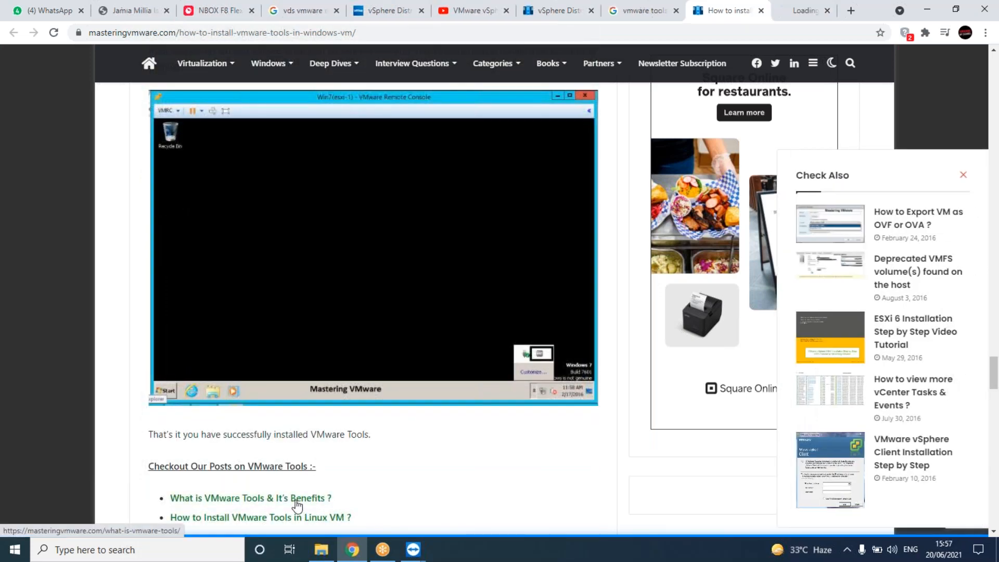
pyautogui.click(790, 12)
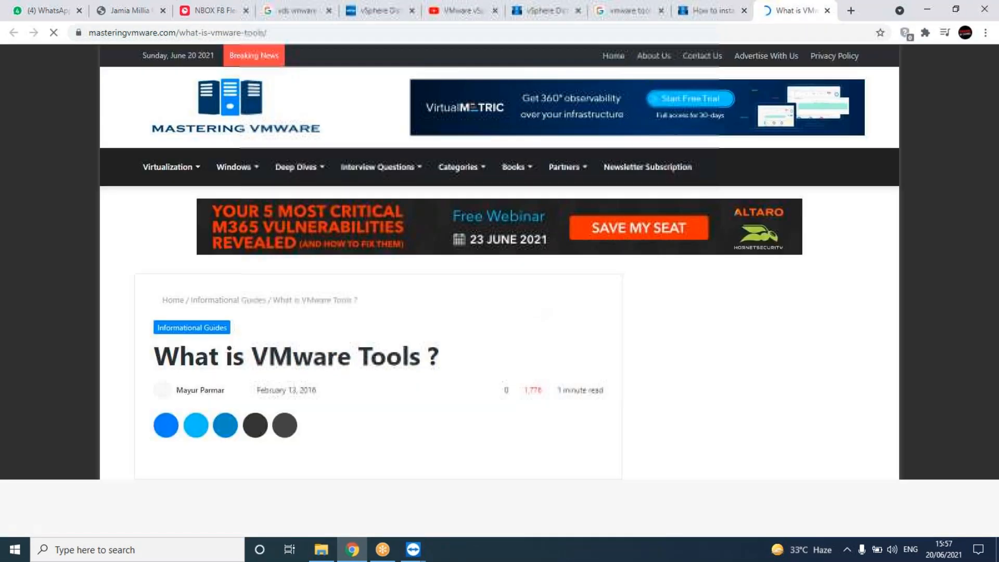
pyautogui.click(703, 15)
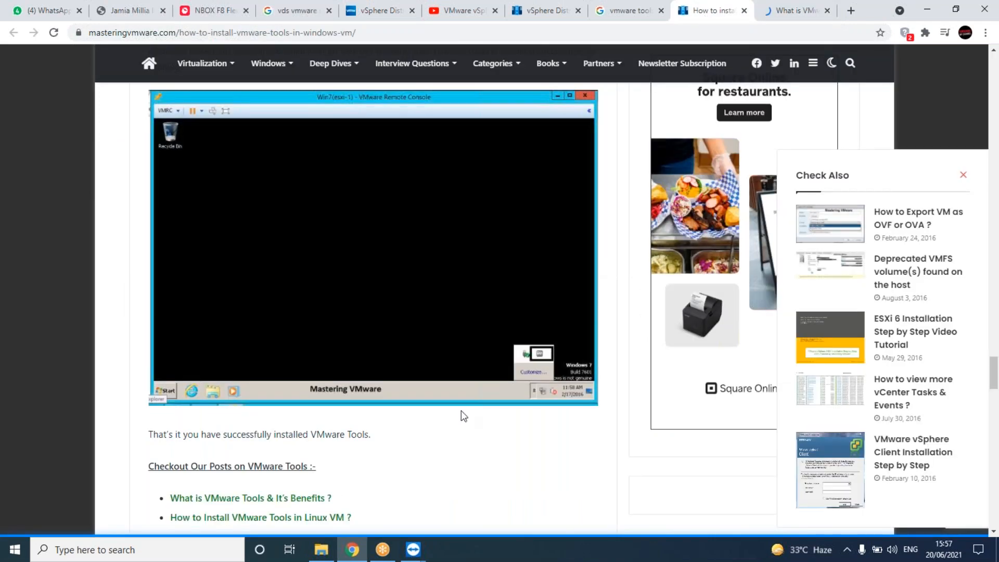
pyautogui.scroll(-6, 461, 410)
pyautogui.scroll(3, 461, 410)
pyautogui.click(794, 17)
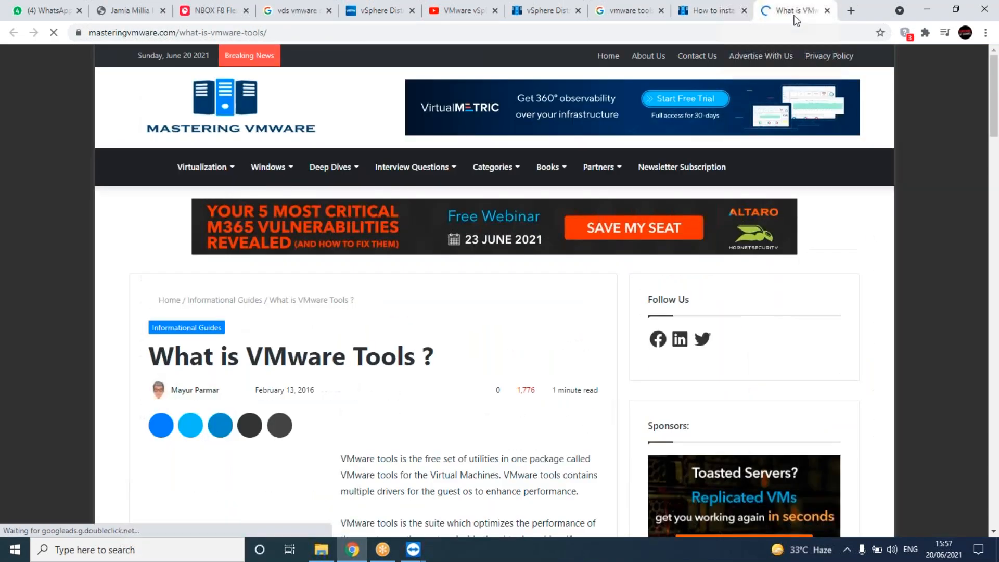
# Read the "What is VMware Tools ?" post, covering the issues without the tools, its components and the provided formats
pyautogui.scroll(-7, 494, 291)
pyautogui.scroll(-1, 495, 291)
pyautogui.scroll(3, 495, 291)
pyautogui.scroll(-1, 494, 291)
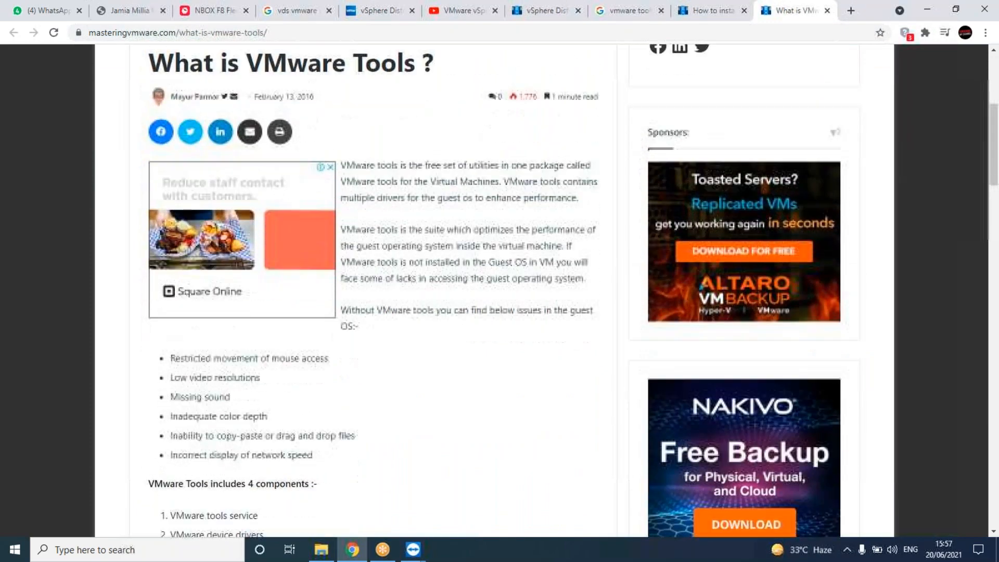
pyautogui.scroll(-3, 494, 292)
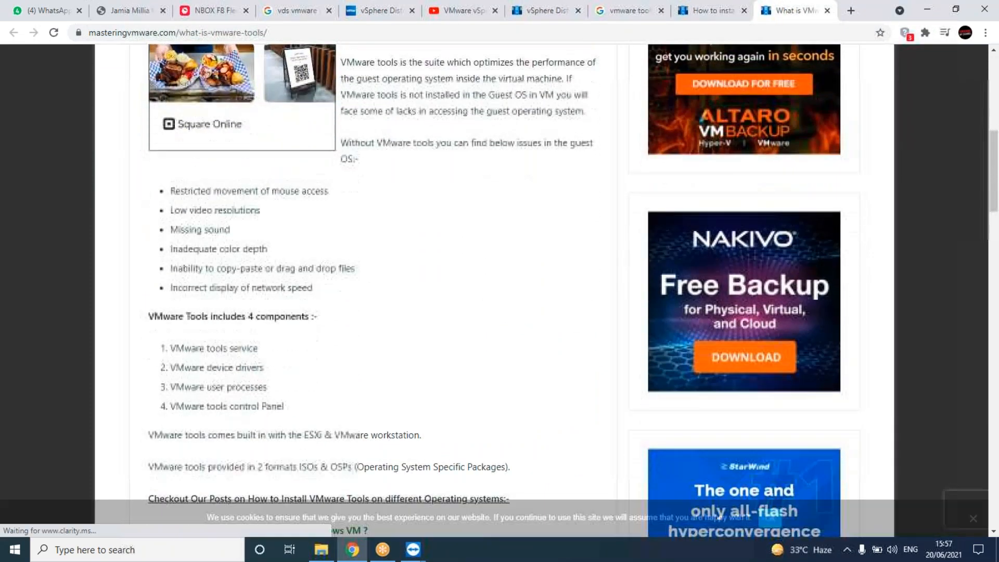
pyautogui.scroll(-2, 494, 291)
pyautogui.scroll(1, 495, 292)
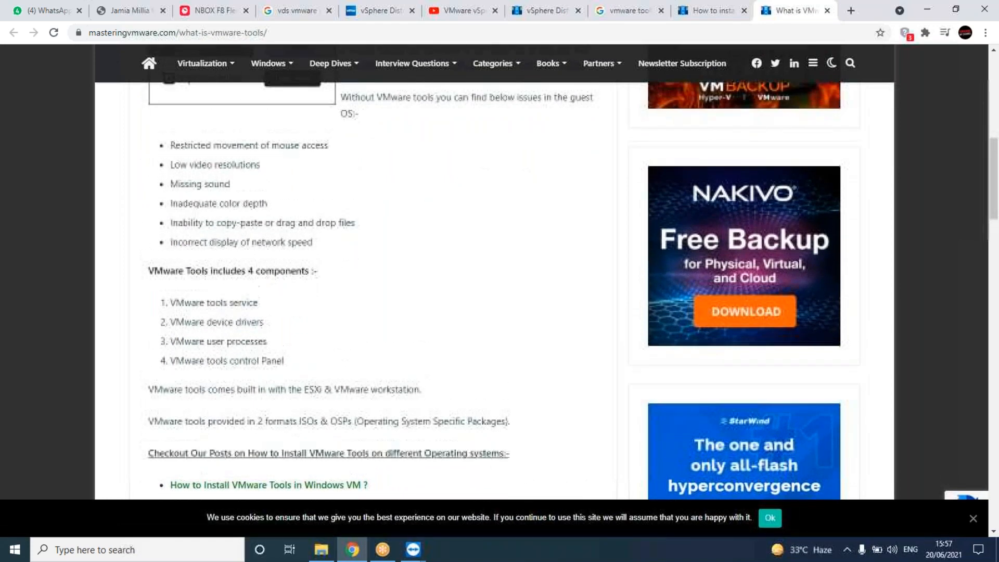
pyautogui.scroll(2, 204, 228)
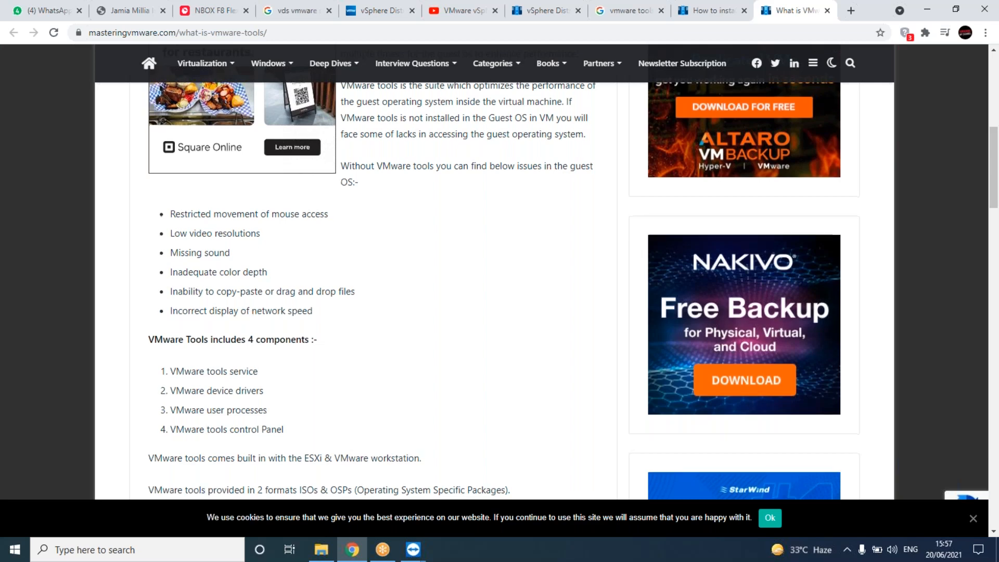
pyautogui.scroll(-2, 253, 314)
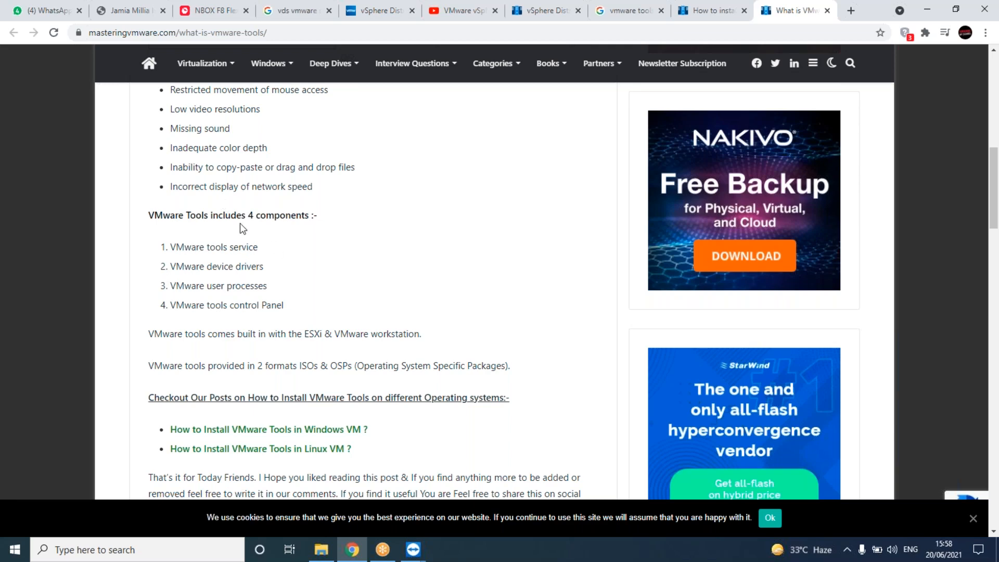
pyautogui.scroll(-3, 242, 228)
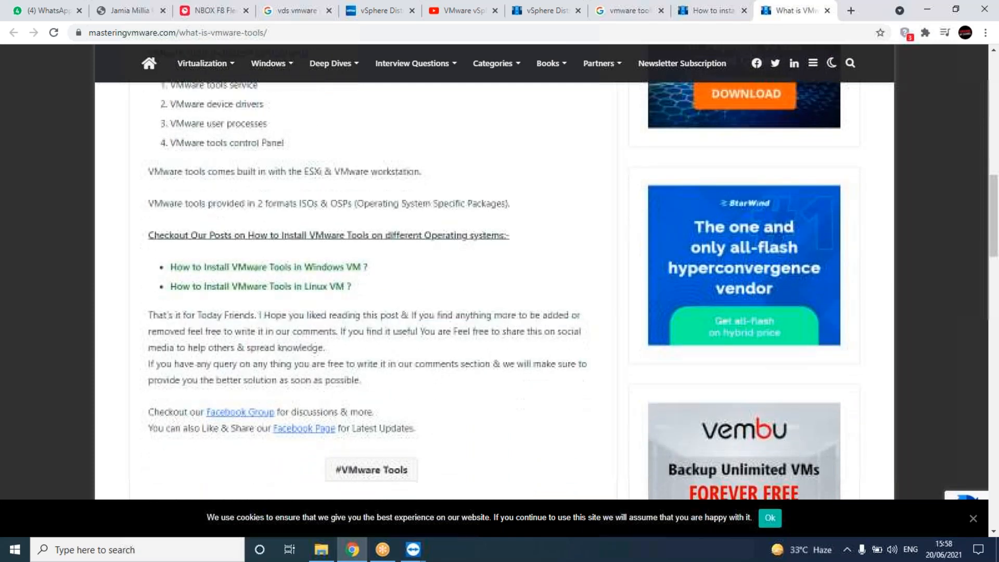
pyautogui.scroll(-1, 242, 254)
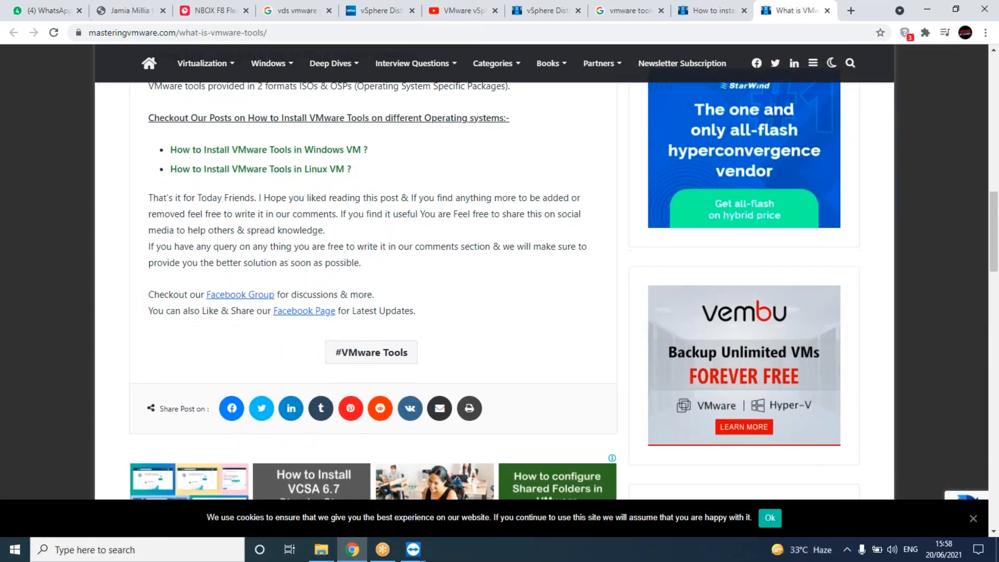
# Go back over the "What is VMware Tools ?" post's introduction, issues and components, and close its tab
pyautogui.scroll(3, 364, 270)
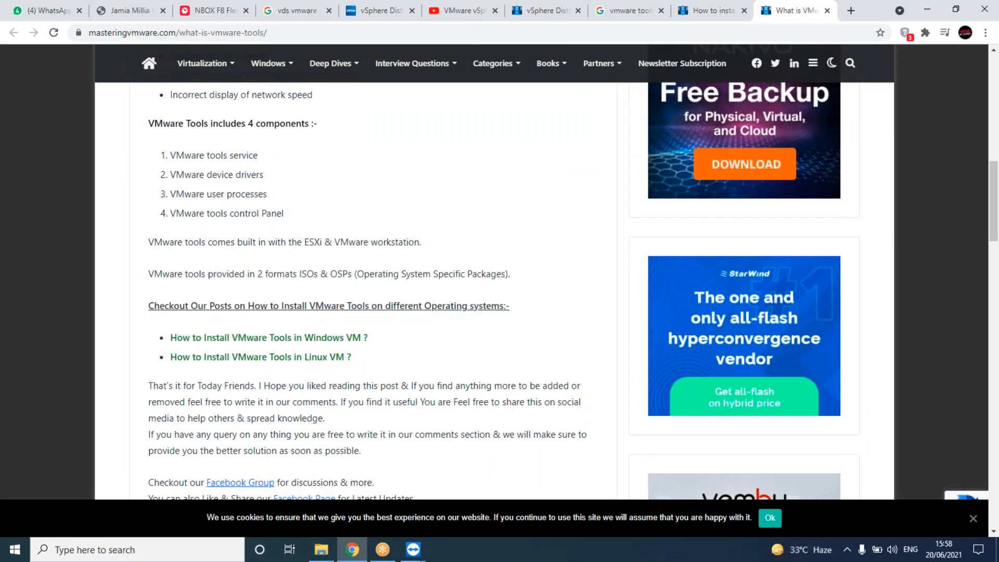
pyautogui.scroll(6, 365, 270)
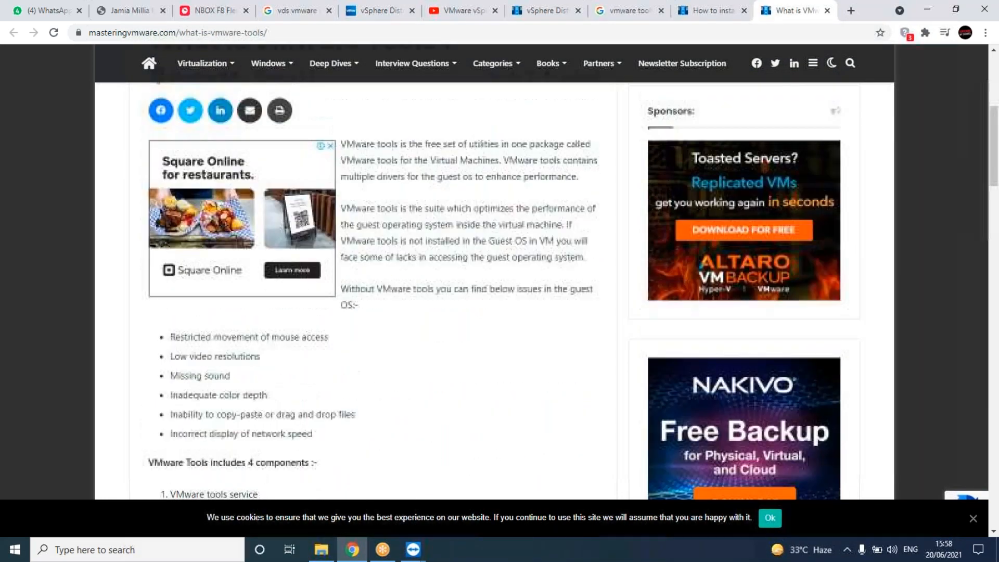
pyautogui.scroll(2, 364, 271)
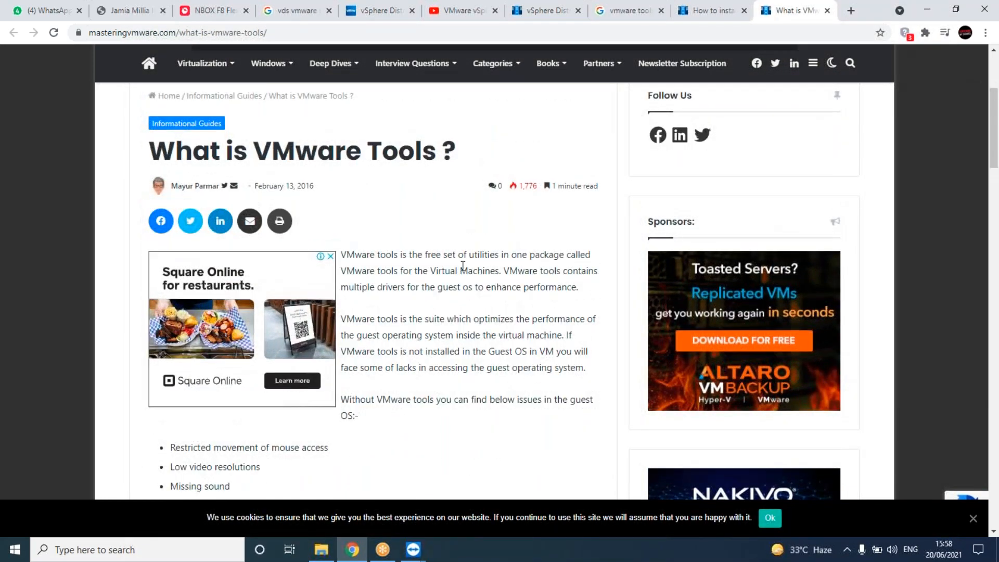
pyautogui.scroll(-3, 462, 266)
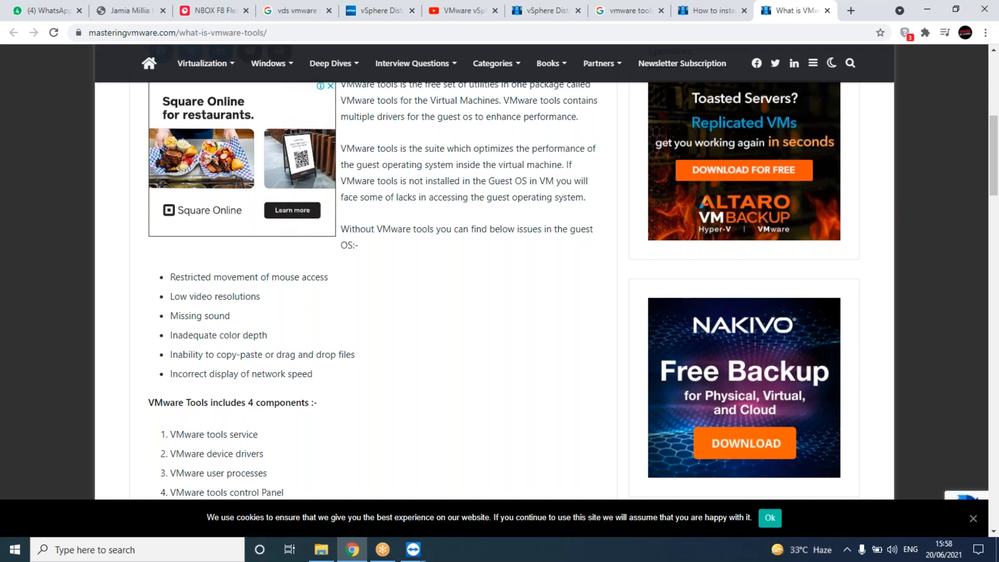
pyautogui.click(830, 15)
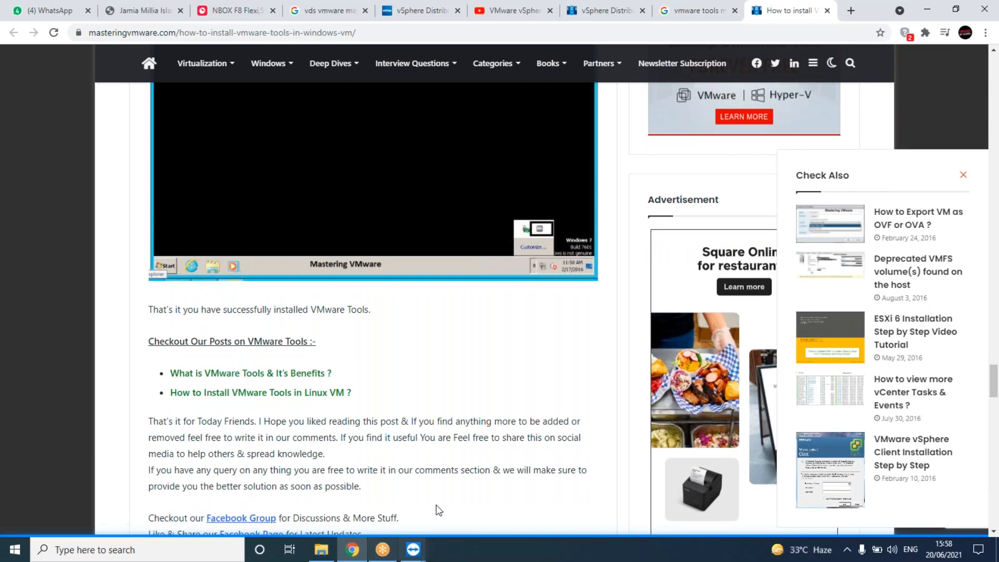
# Switch to the TeamViewer remote desktop and select the VDS and "vsphere distributed switch" cells in the Vmware class workbook
pyautogui.click(411, 554)
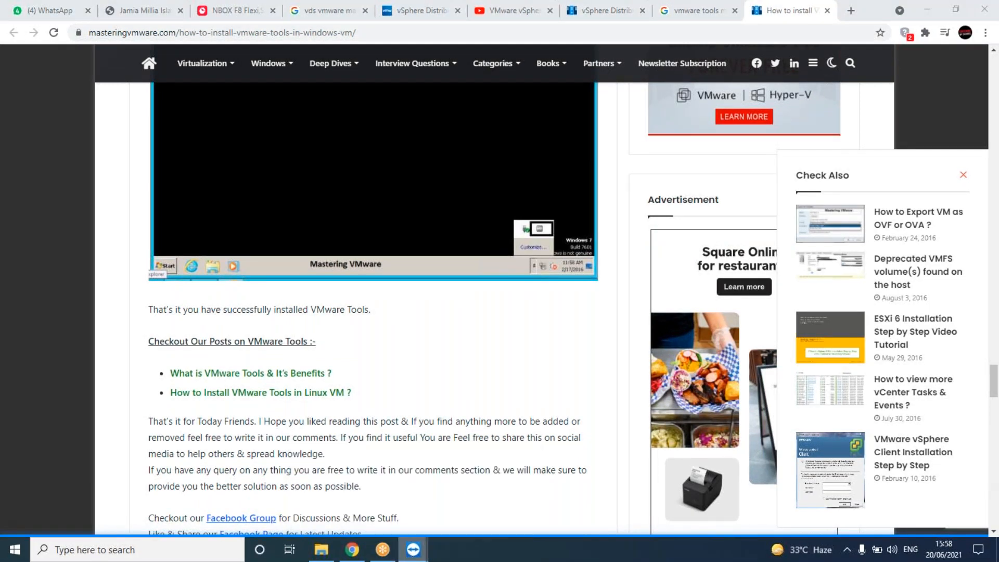
pyautogui.click(429, 462)
pyautogui.click(152, 353)
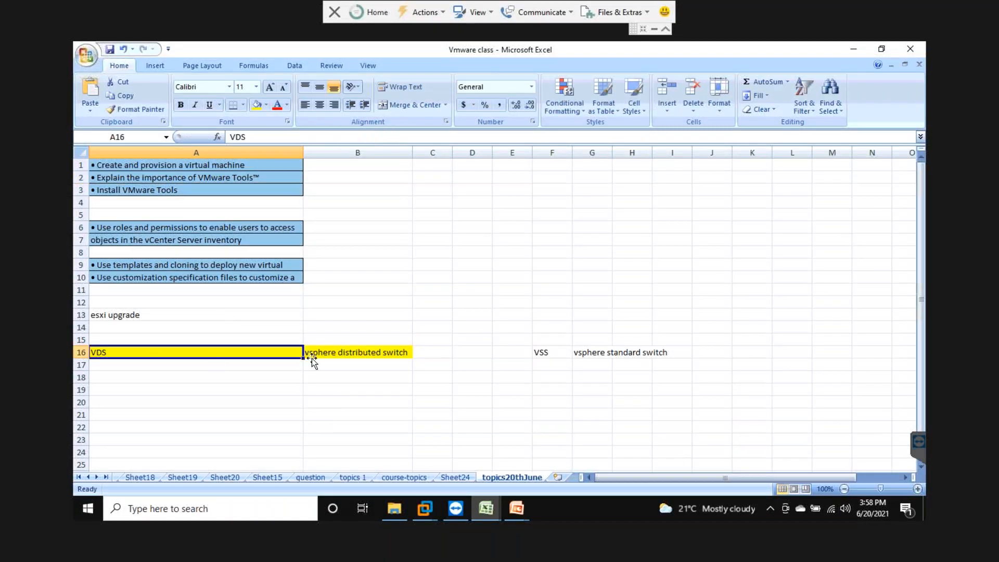
pyautogui.click(334, 351)
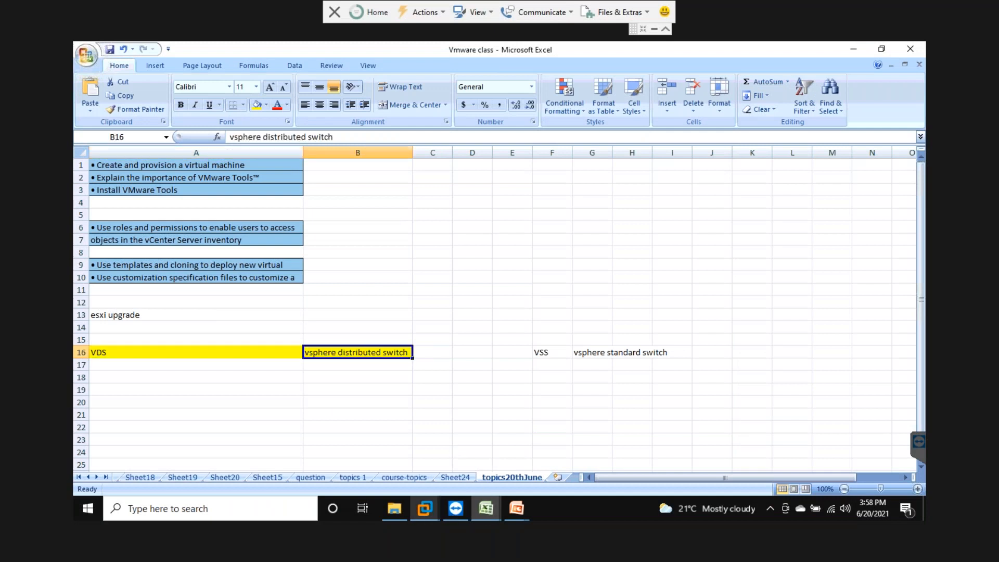
# Switch to the Vcenter machine in VMware Workstation and open vm3's summary from the vSphere Client inventory
pyautogui.click(426, 508)
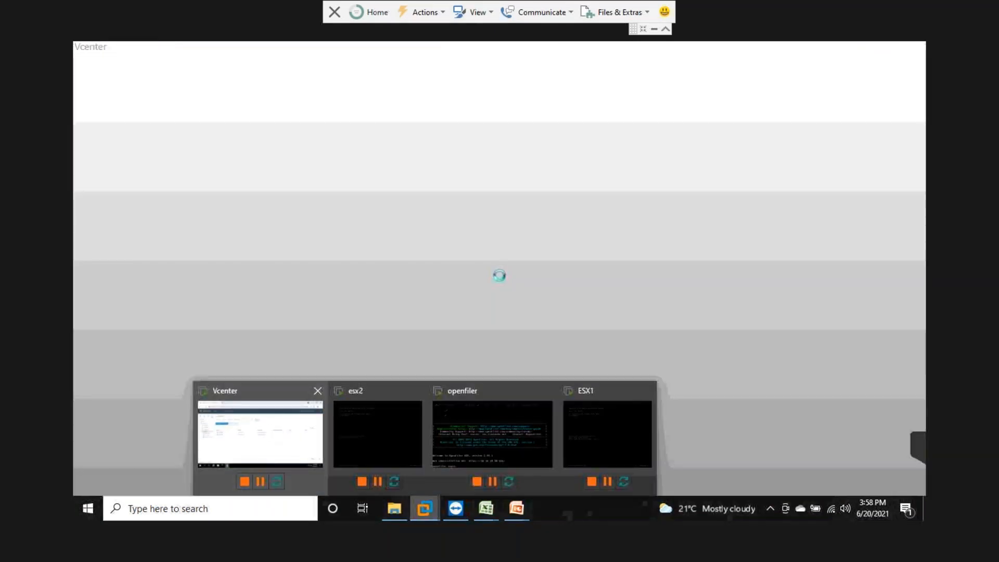
pyautogui.click(260, 434)
pyautogui.click(89, 186)
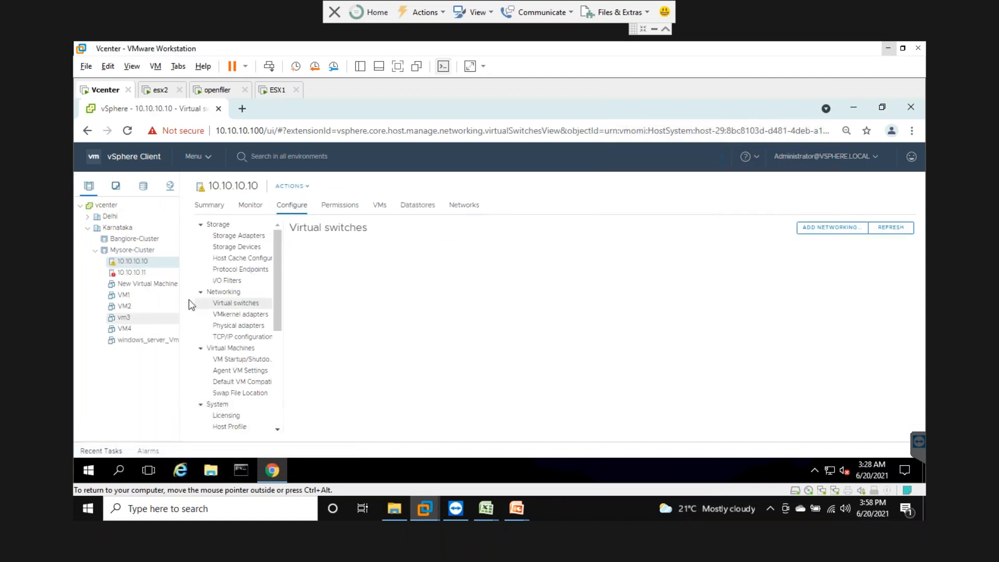
pyautogui.click(124, 318)
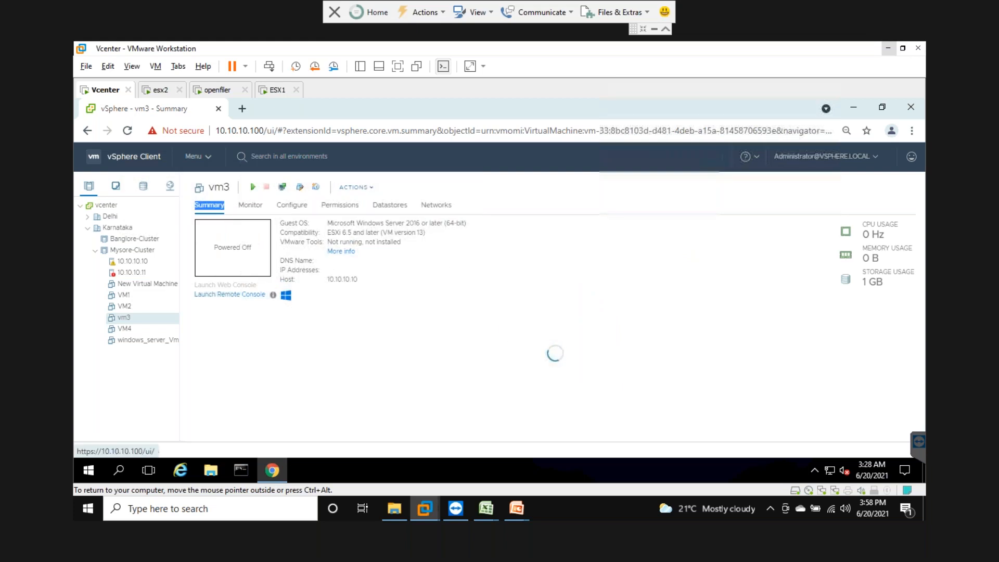
# Examine vm3's Guest OS actions for installing and upgrading VMware Tools, along with its snapshot actions, and leave them unapplied
pyautogui.click(355, 186)
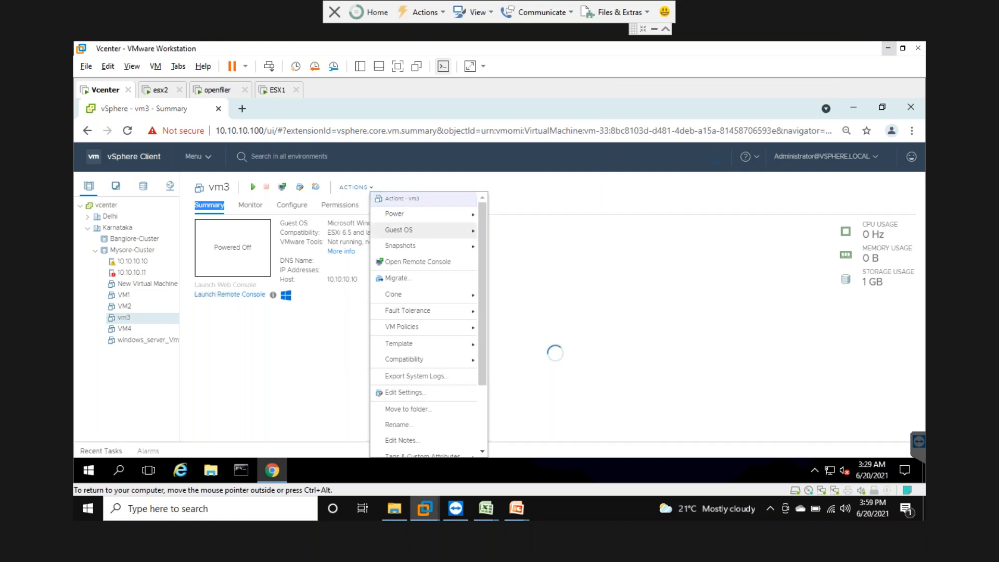
pyautogui.click(406, 229)
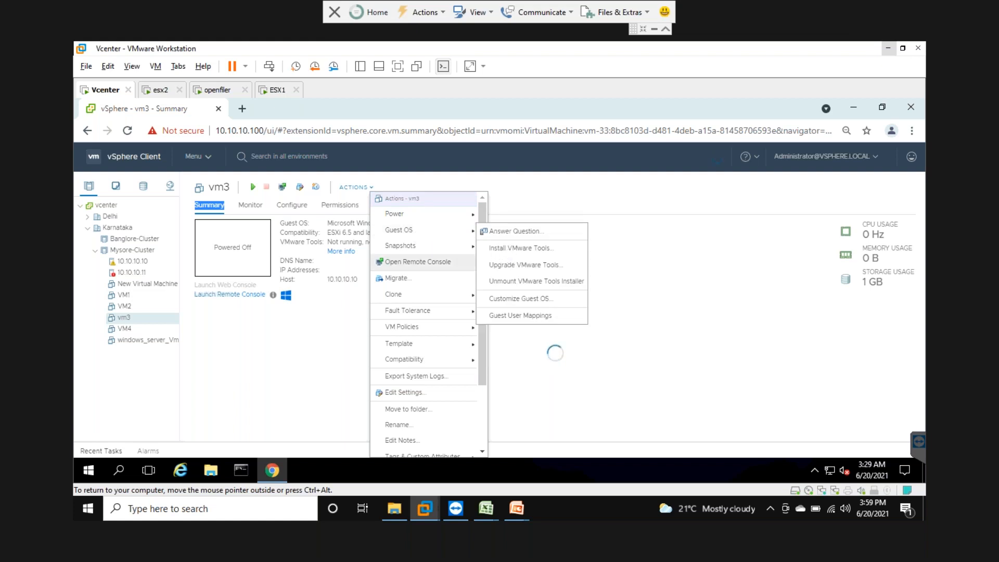
pyautogui.click(406, 246)
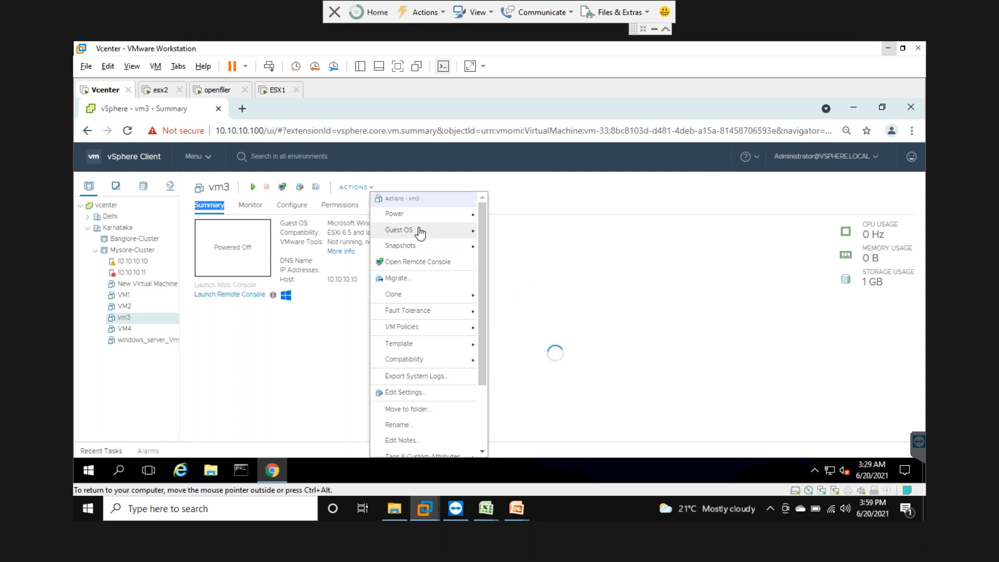
pyautogui.click(420, 233)
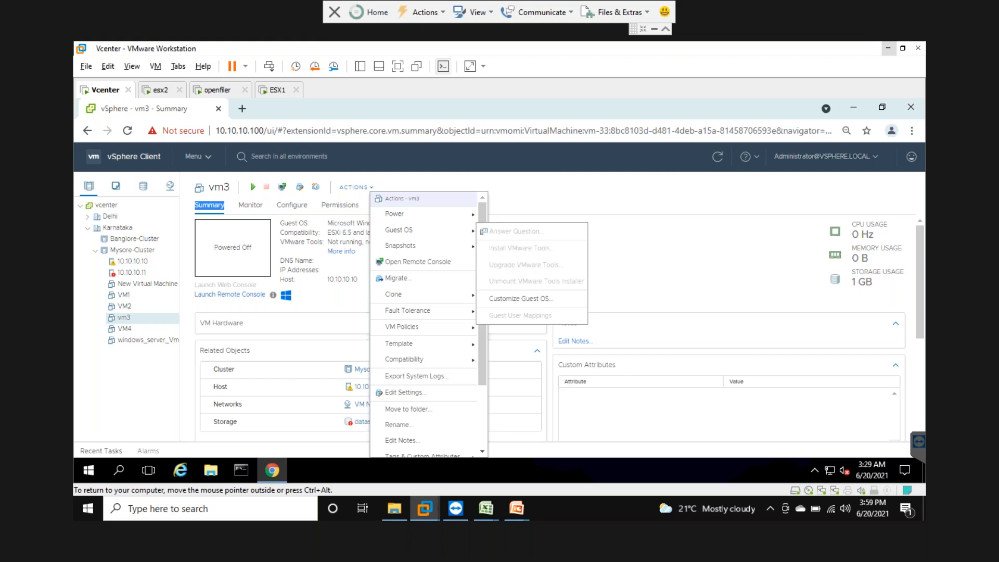
pyautogui.moveTo(471, 246)
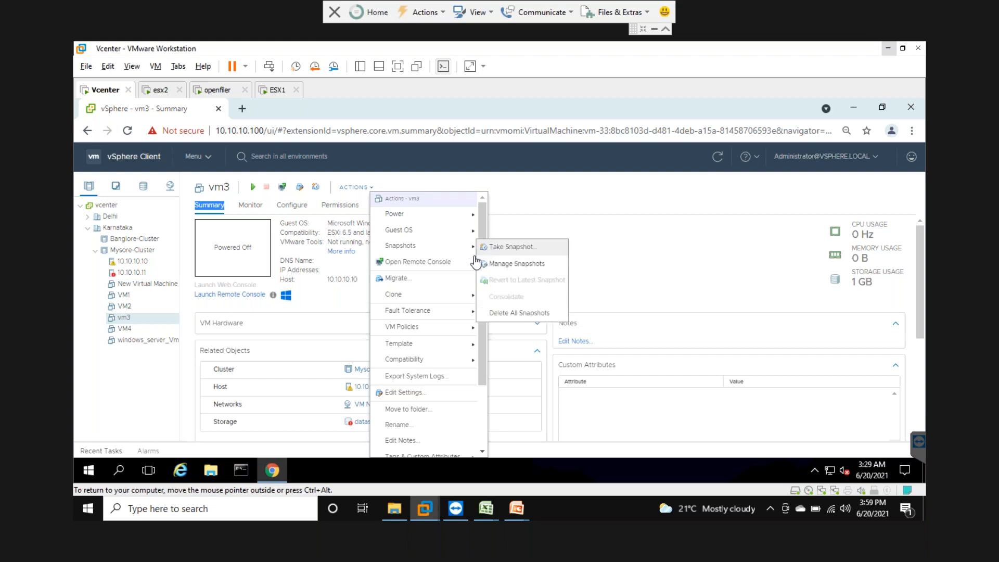
pyautogui.moveTo(437, 229)
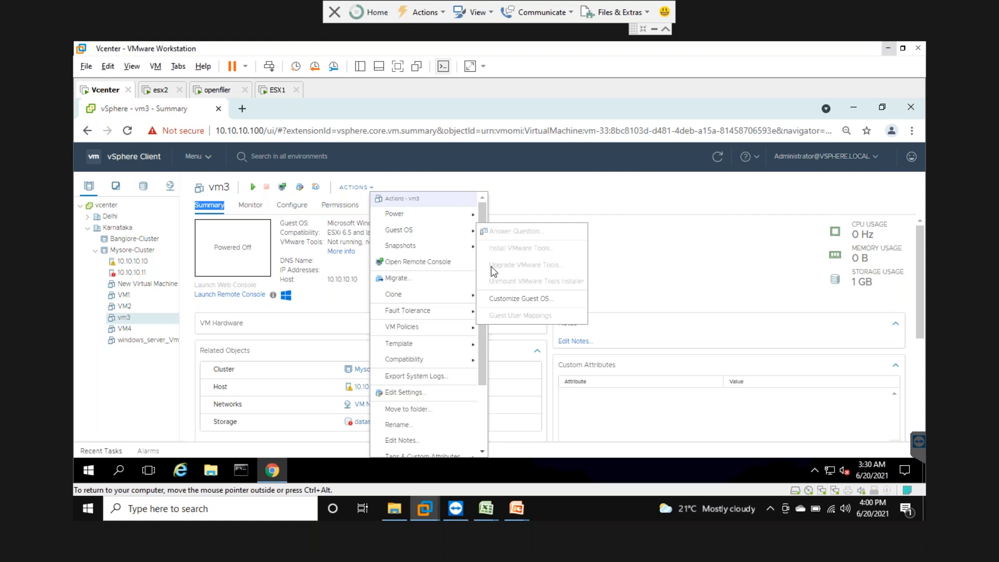
pyautogui.click(695, 248)
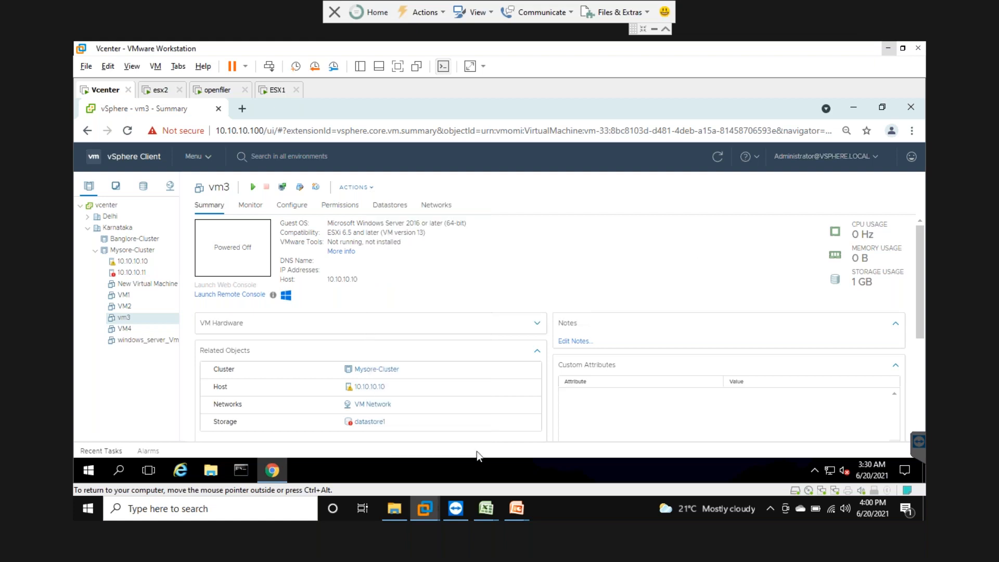
# Return to the Vmware class workbook in Excel and enter "template" in H6 and "clone" in I6
pyautogui.moveTo(477, 506)
pyautogui.click(621, 453)
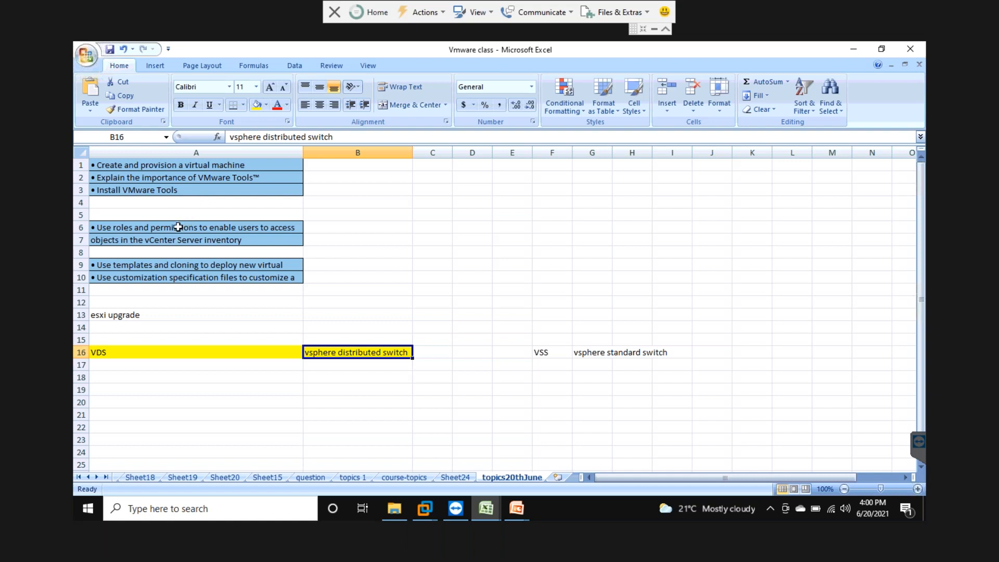
pyautogui.click(172, 266)
pyautogui.click(629, 227)
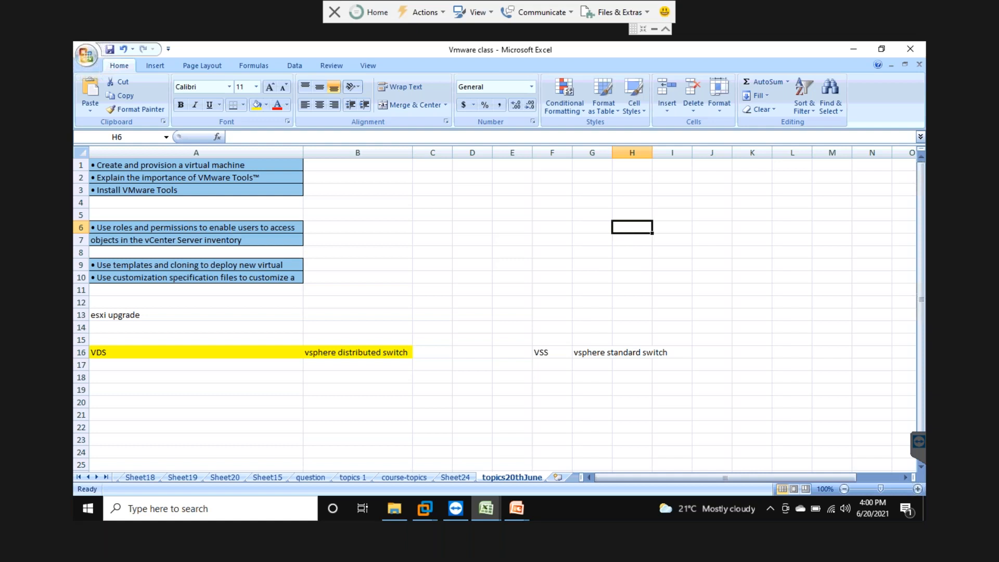
pyautogui.write('template')
pyautogui.press('Tab')
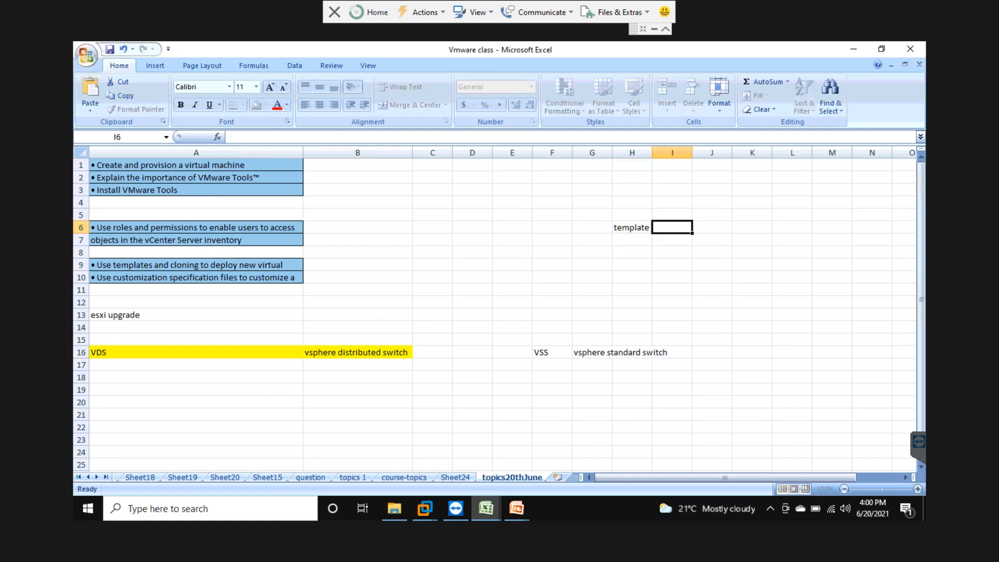
pyautogui.write('clone')
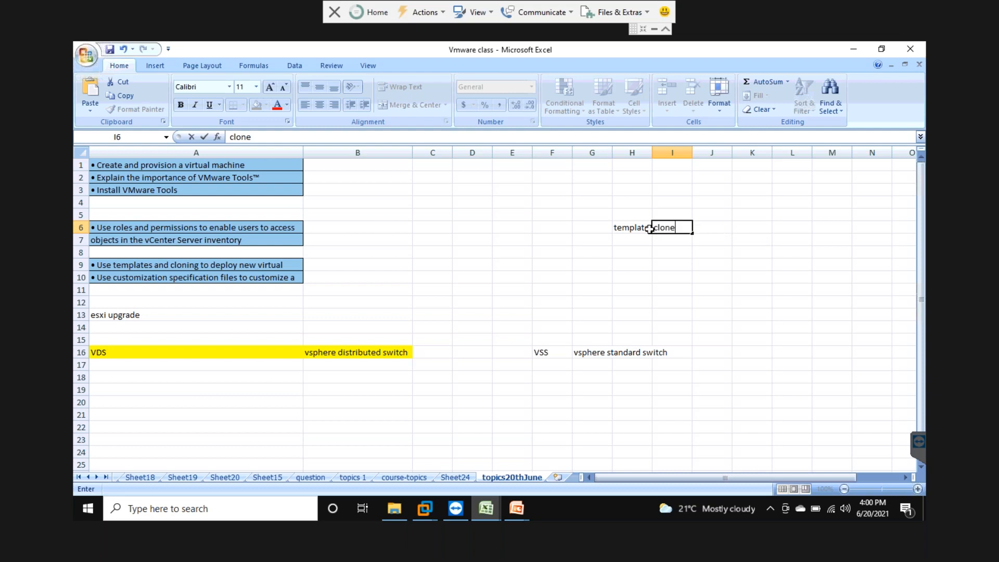
pyautogui.click(649, 229)
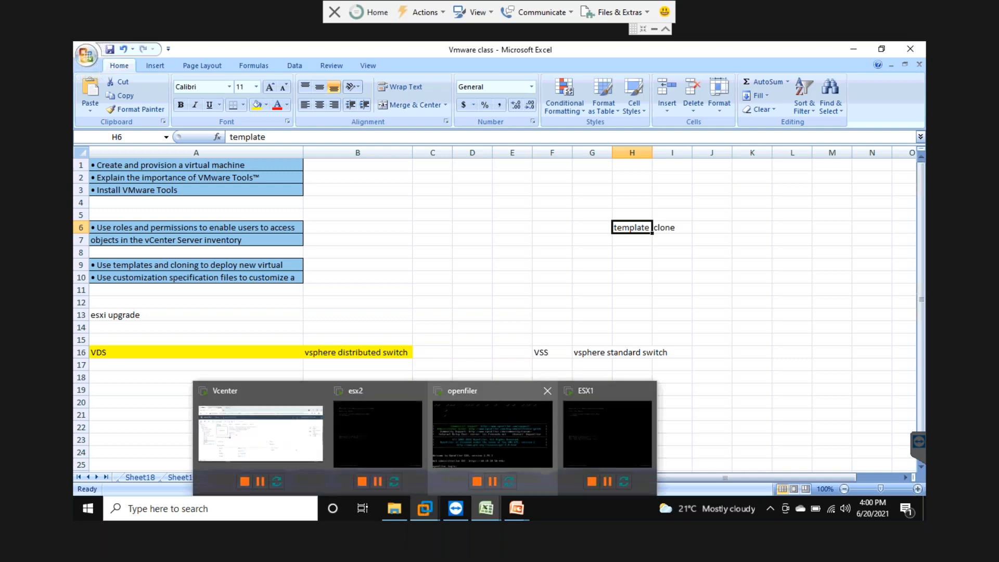
# Switch to the local Chrome browser and search Google for "template and clone in vmware" in a new tab
pyautogui.hotkey('alt', 'Tab')
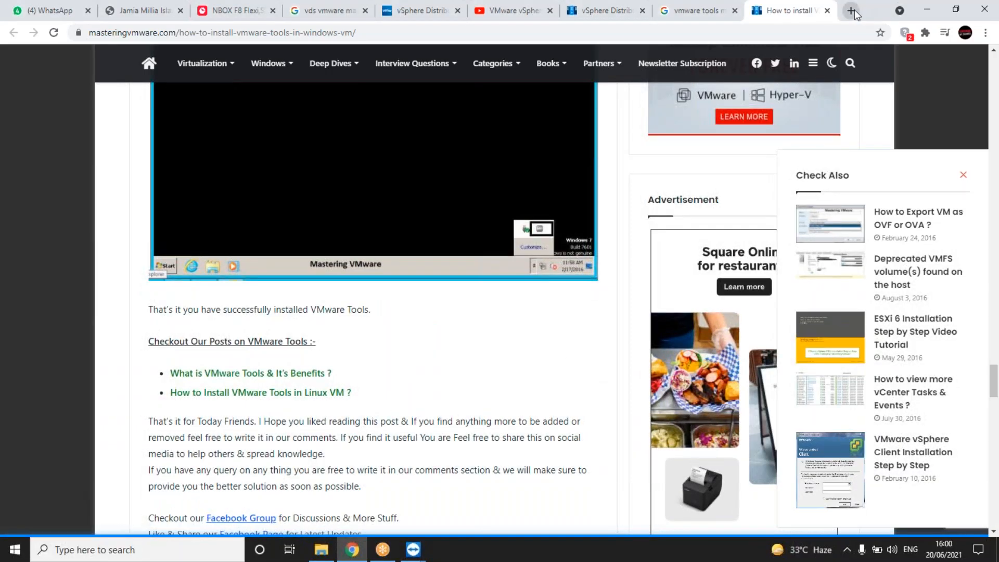
pyautogui.click(852, 10)
pyautogui.write('template and c.o')
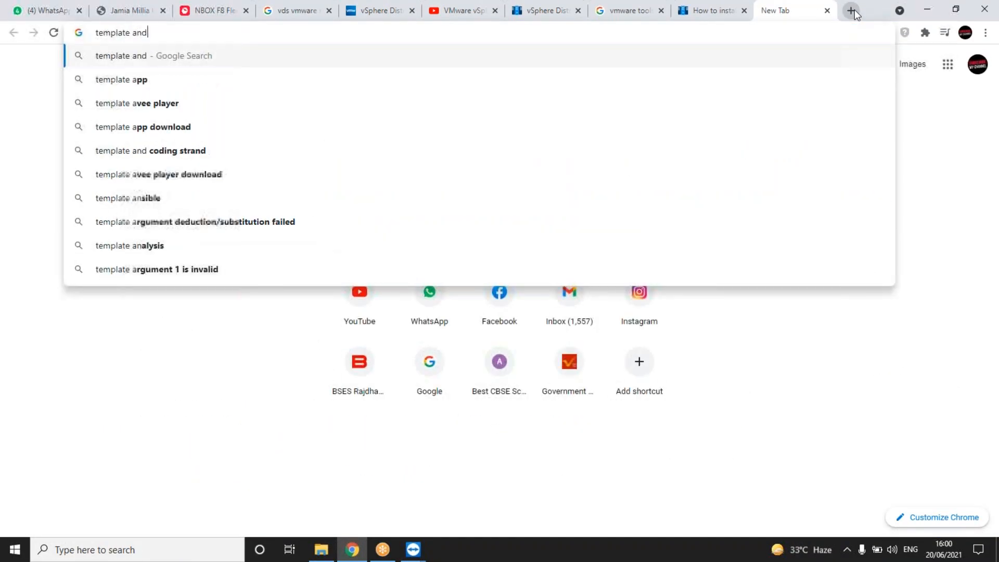
pyautogui.press('BackSpace')
pyautogui.press('BackSpace')
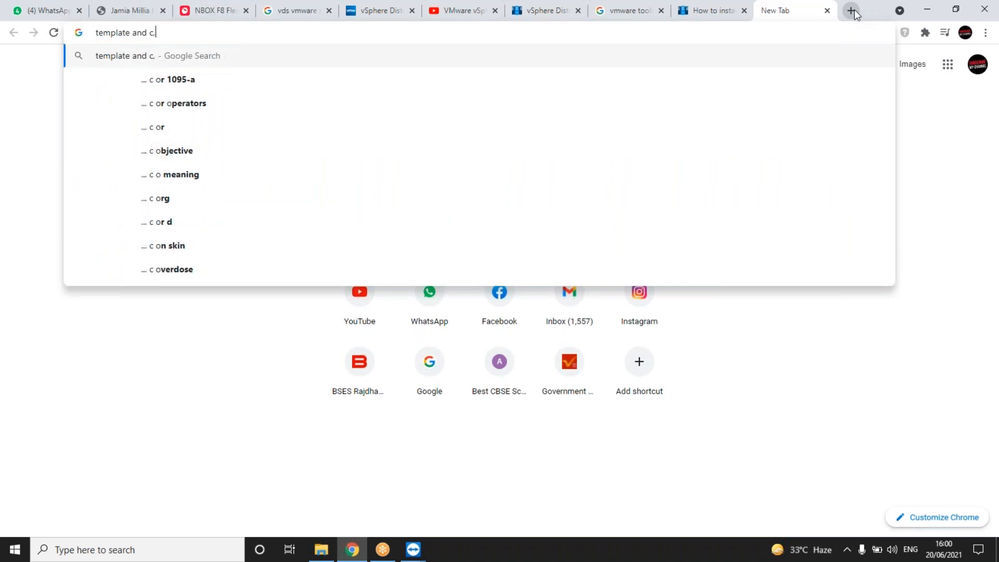
pyautogui.write('lone')
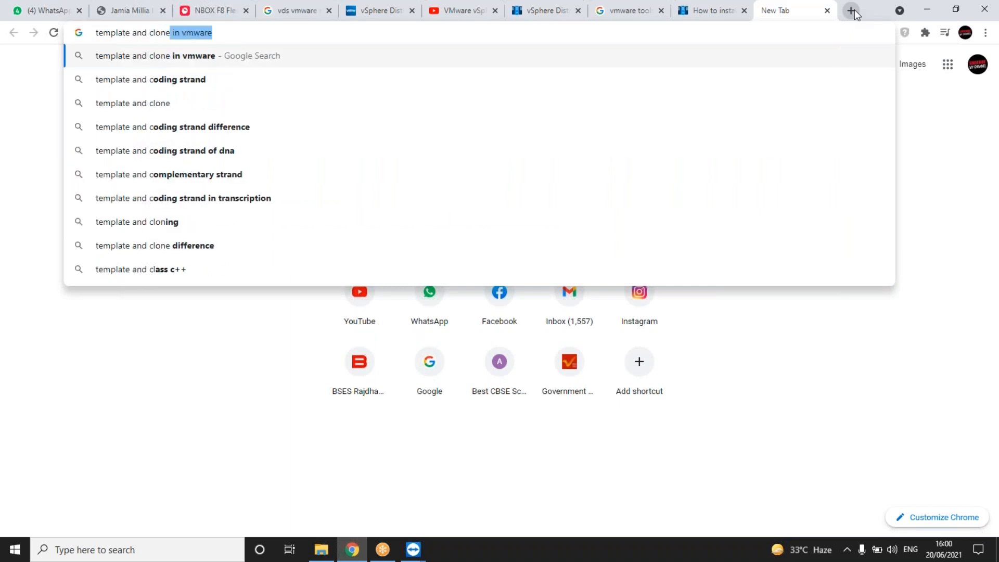
pyautogui.press('Return')
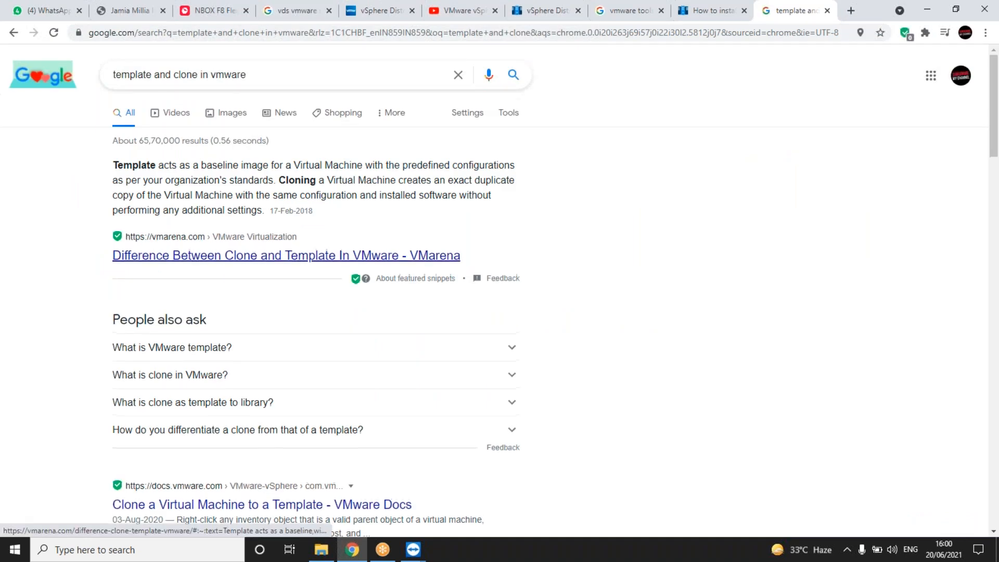
# Open VMarena's "Difference Between Clone and Template In VMware" article in a new tab and view its comparison table
pyautogui.middleClick(286, 255)
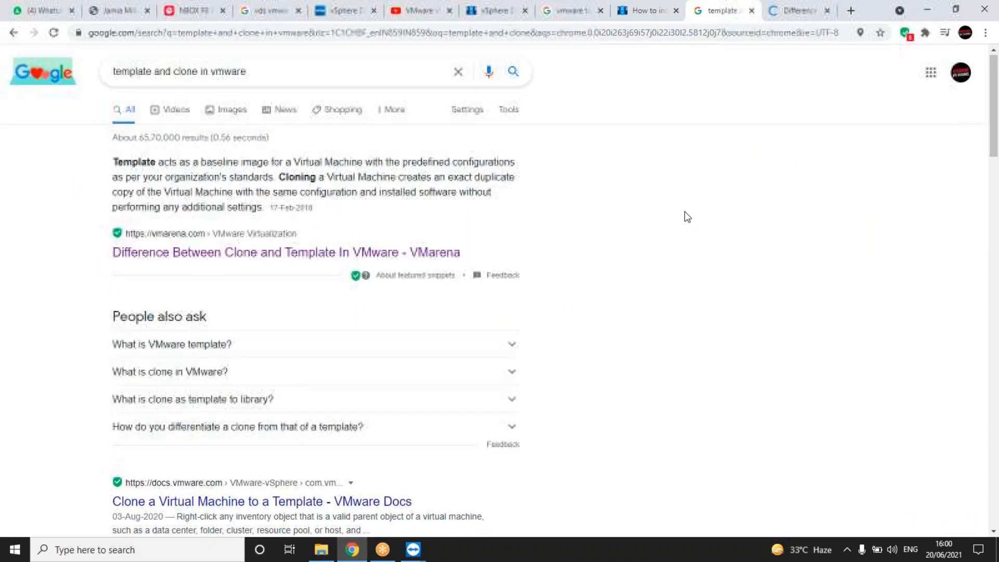
pyautogui.scroll(-4, 686, 216)
pyautogui.click(783, 15)
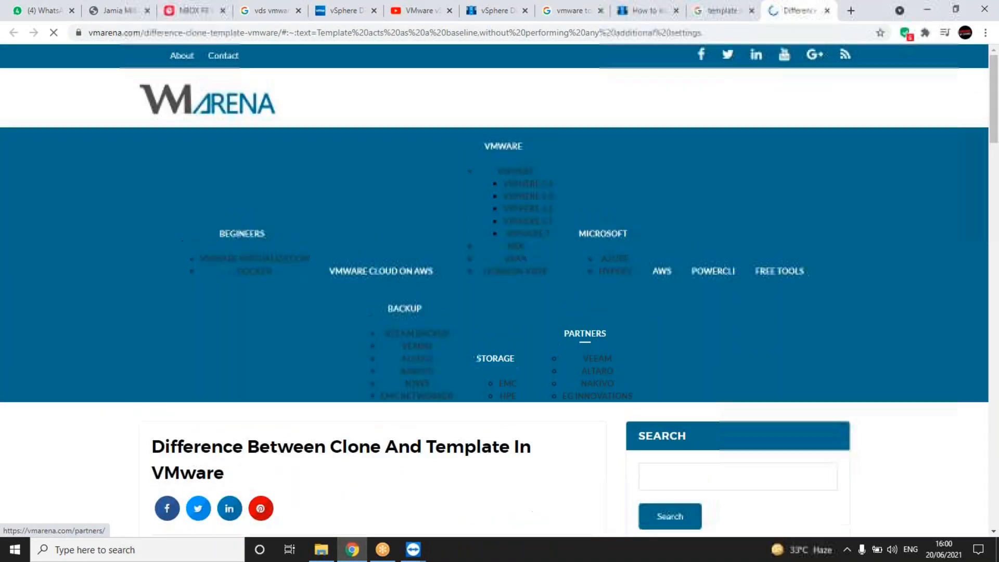
pyautogui.scroll(-11, 587, 329)
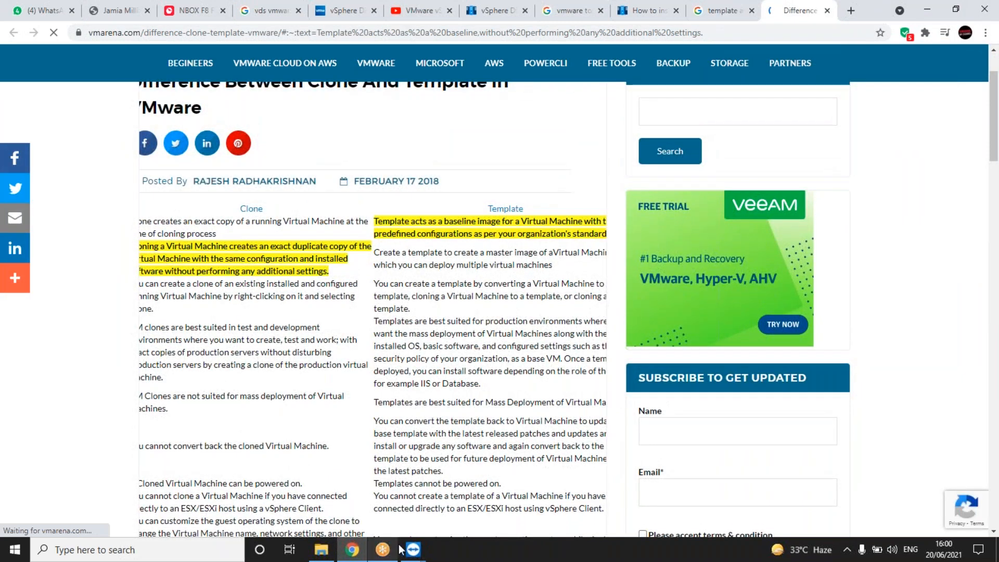
# Switch back to the TeamViewer remote desktop and bring up the Vcenter machine with vm3's summary
pyautogui.moveTo(413, 549)
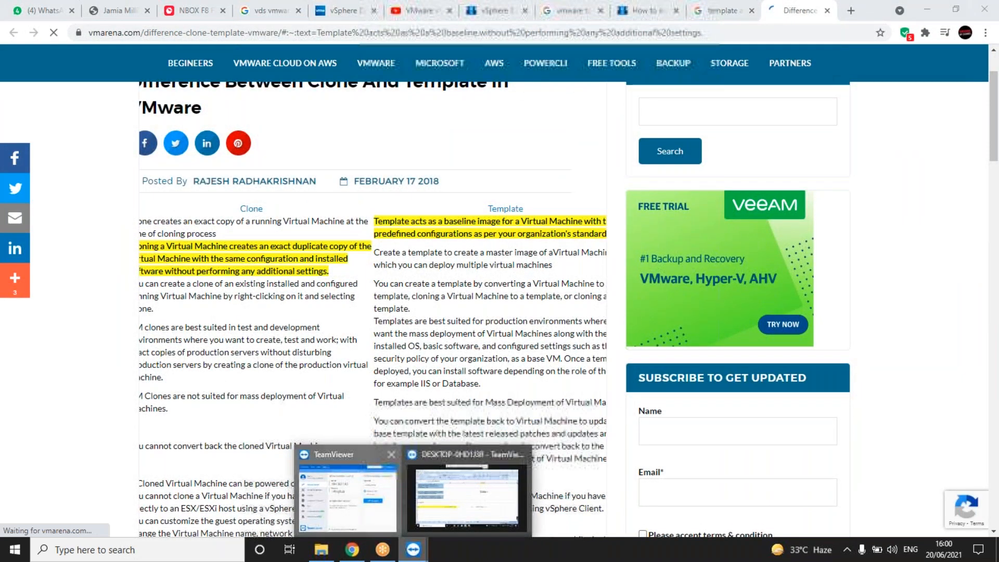
pyautogui.click(375, 493)
pyautogui.click(467, 494)
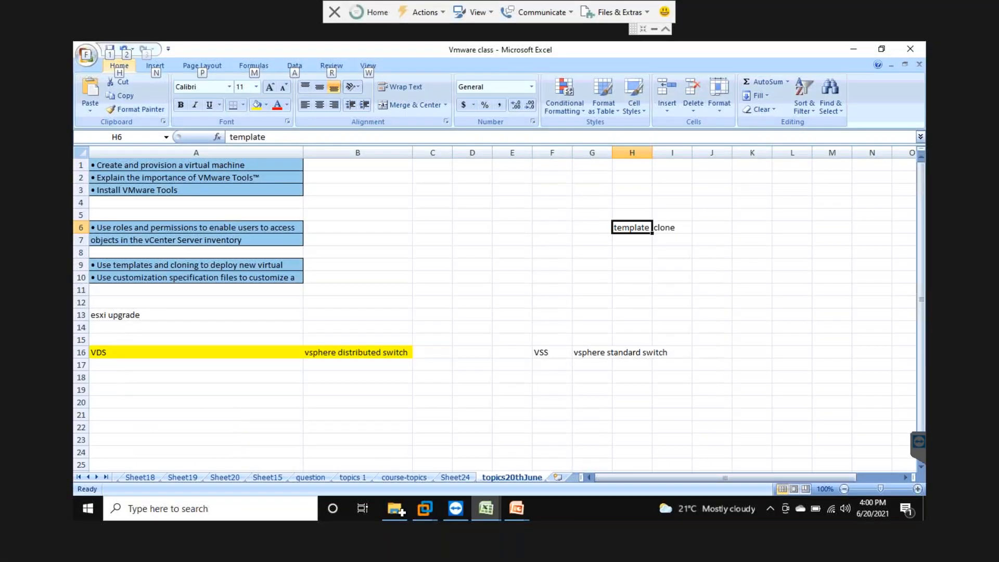
pyautogui.moveTo(419, 510)
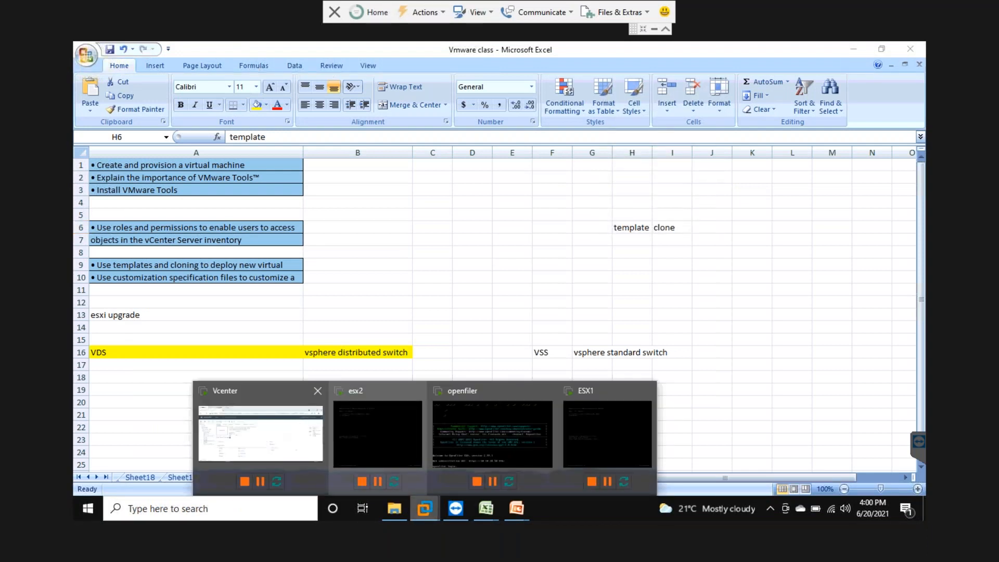
pyautogui.click(301, 425)
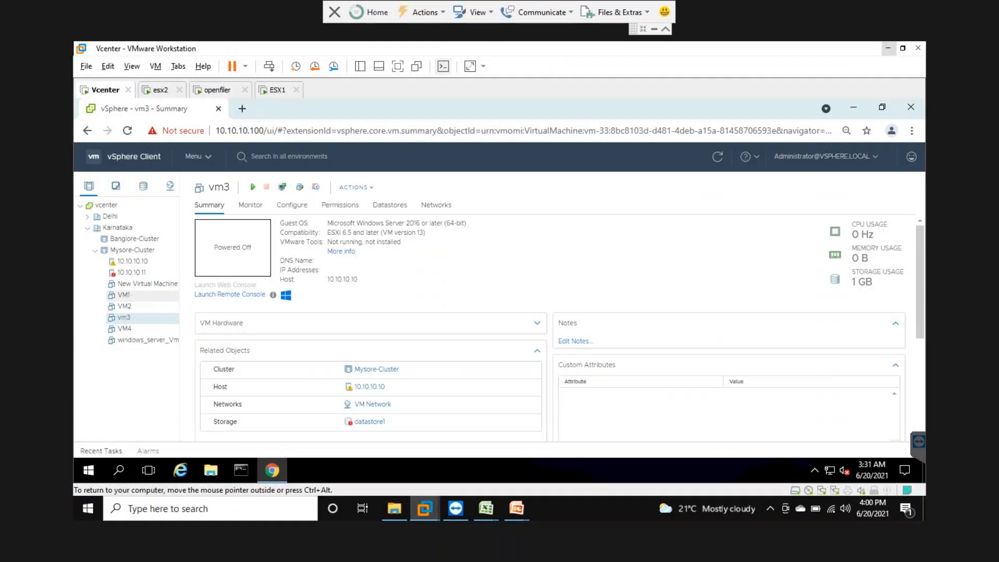
# Start cloning VM1 to a new virtual machine named clone_ofVm1 in the Karnataka datacenter
pyautogui.click(124, 294)
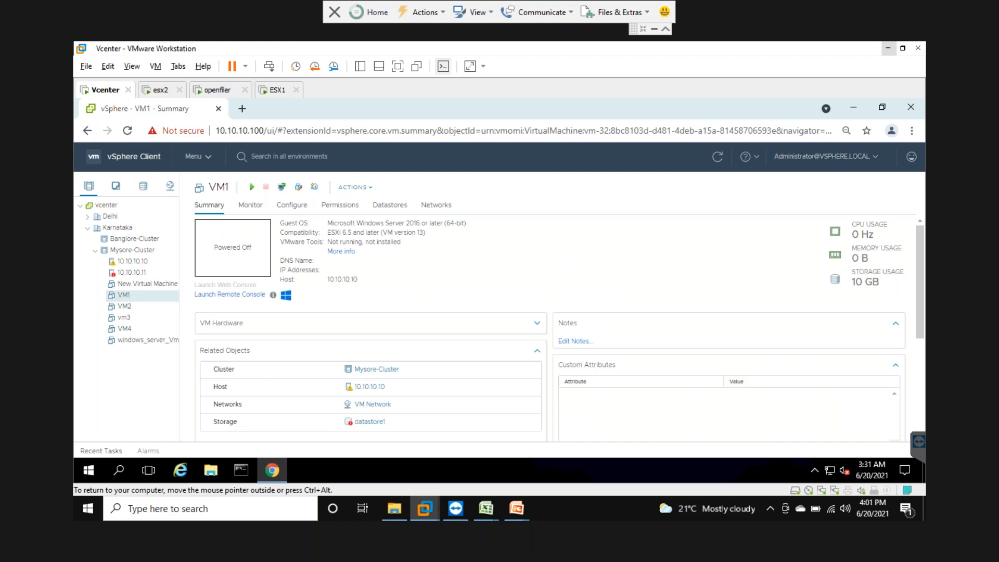
pyautogui.rightClick(125, 295)
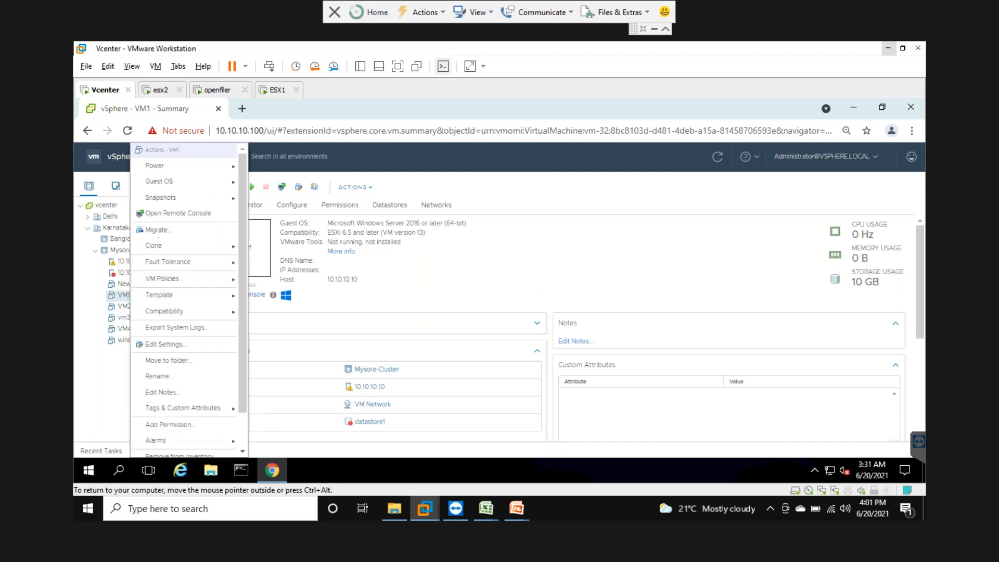
pyautogui.moveTo(167, 246)
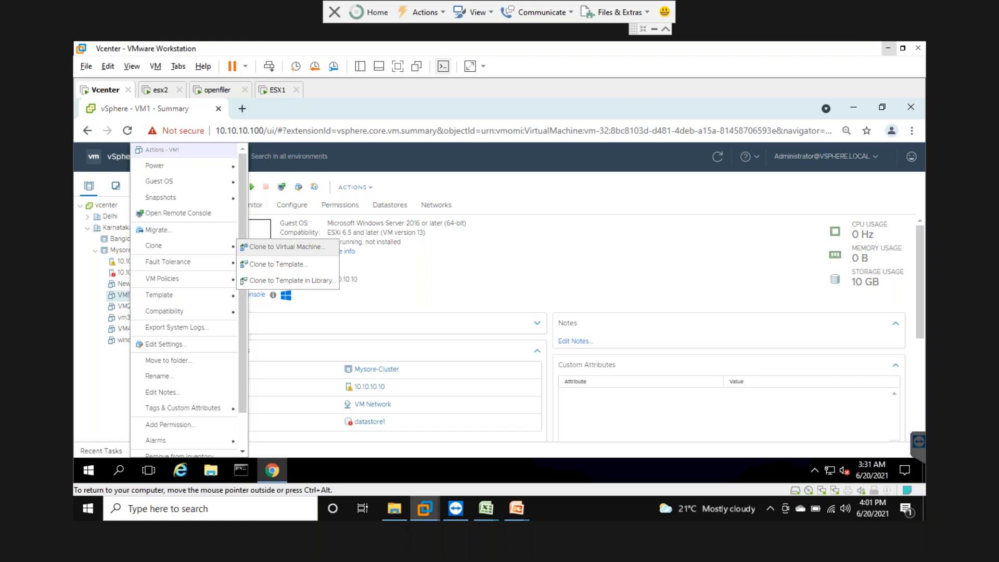
pyautogui.click(306, 252)
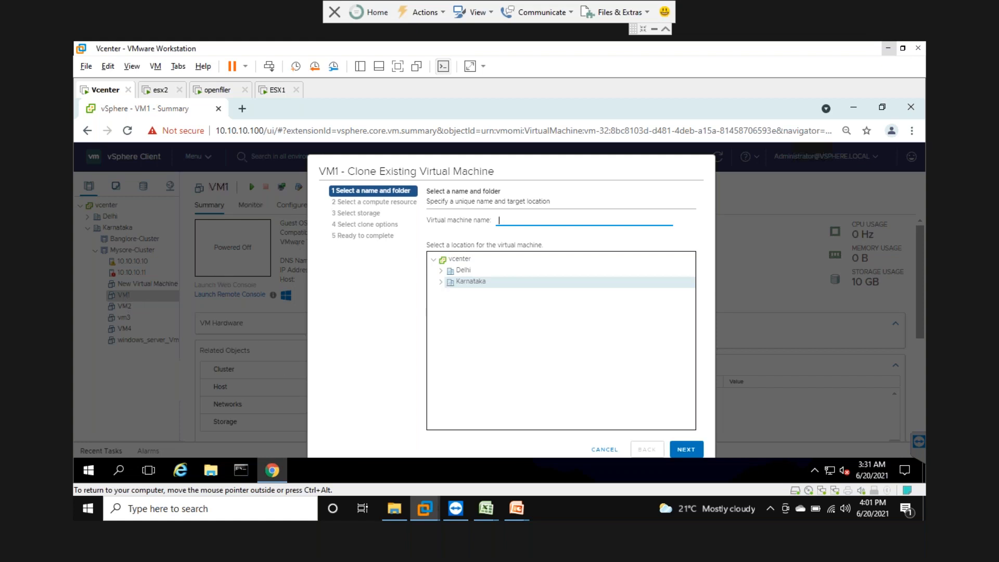
pyautogui.write('clone_ofVm1')
pyautogui.click(685, 449)
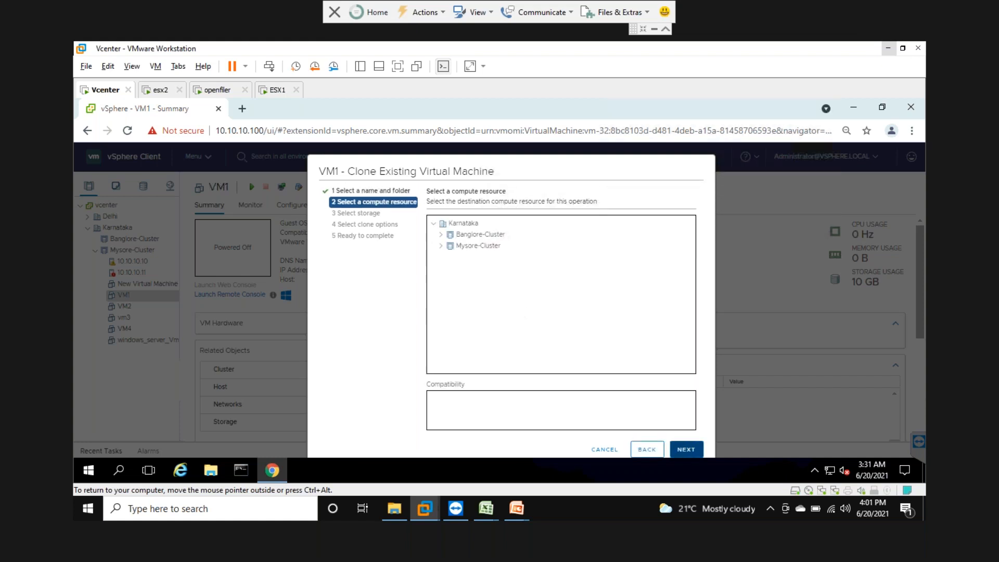
# Complete the VM1 clone on host 10.10.10.10 in Mysore-Cluster, with Mysore-DatastoreCluster storage, the source disk format and no extra clone options
pyautogui.click(441, 245)
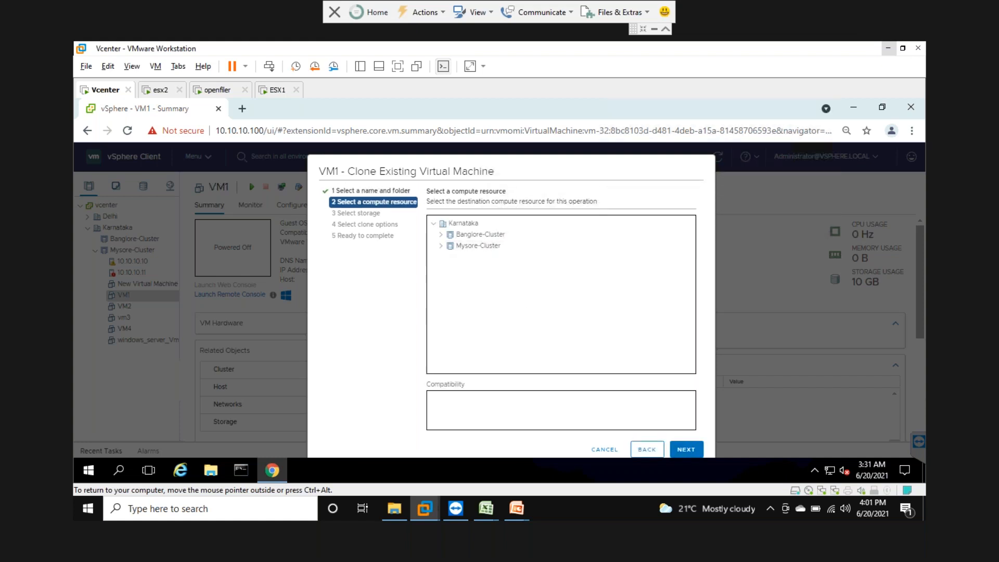
pyautogui.click(528, 257)
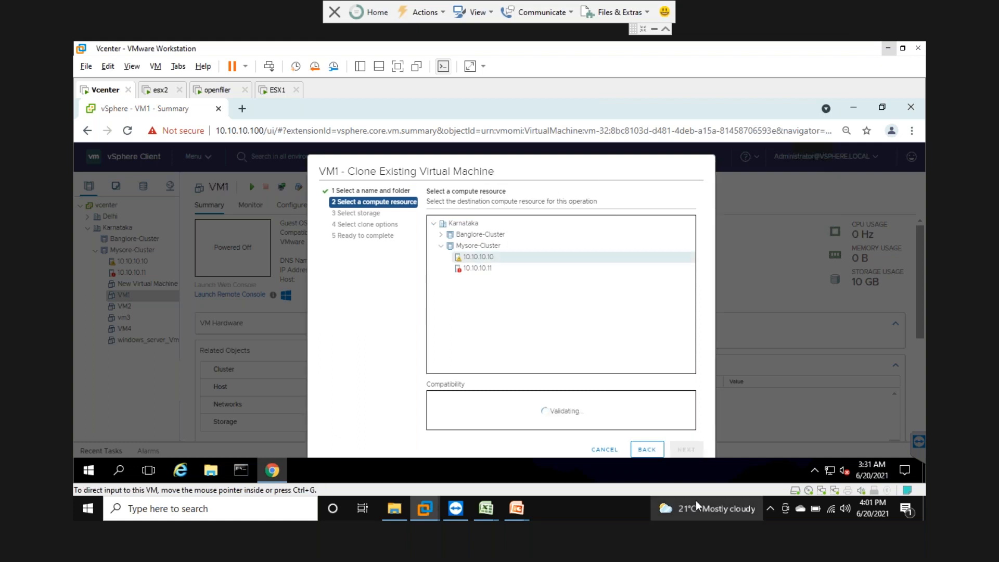
pyautogui.click(686, 450)
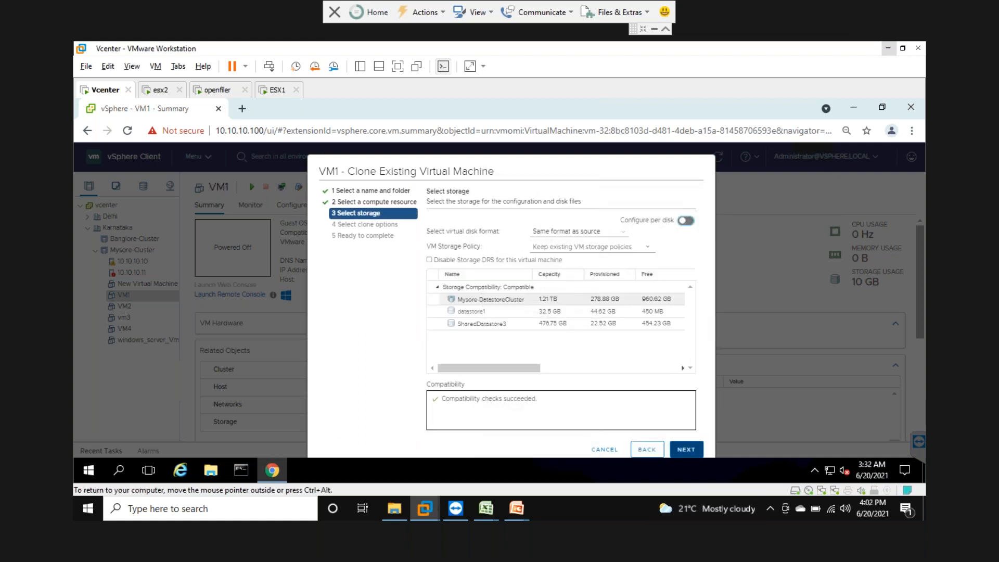
pyautogui.click(686, 449)
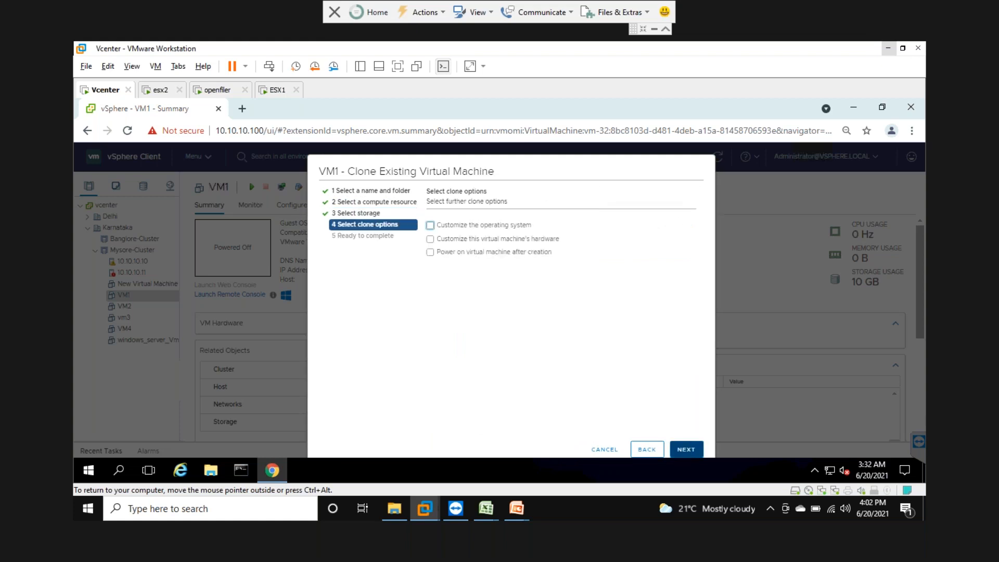
pyautogui.click(686, 449)
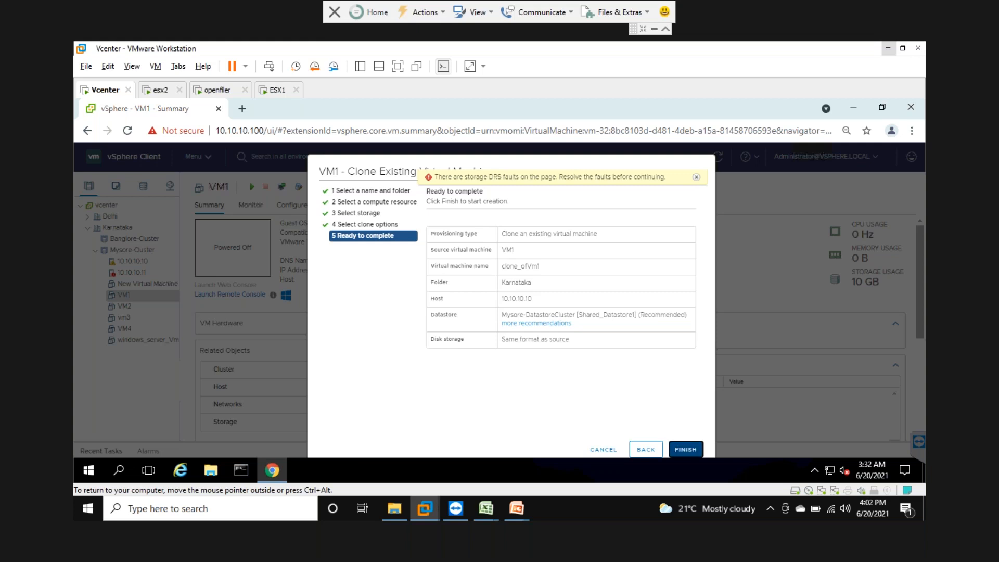
pyautogui.rightClick(685, 444)
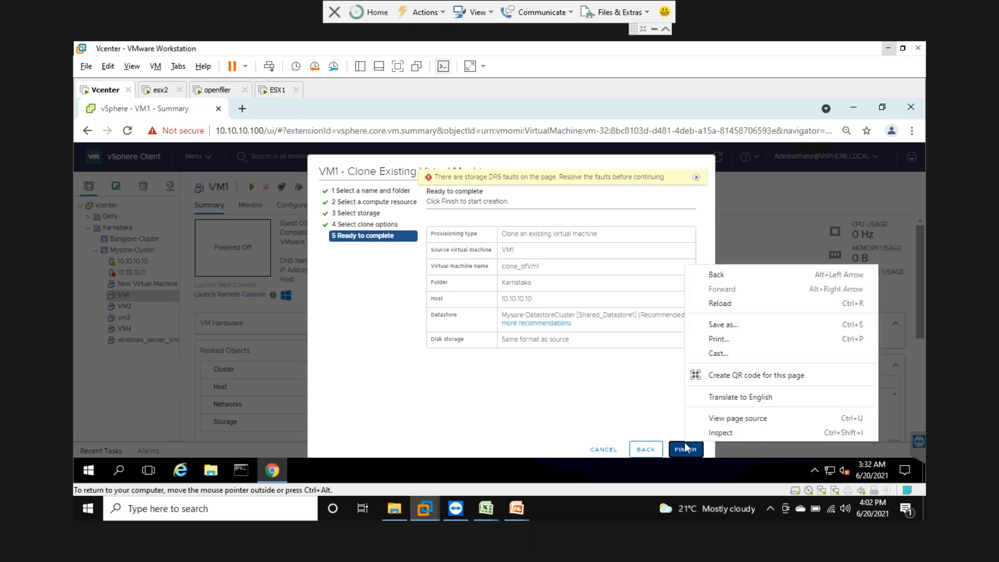
pyautogui.click(684, 448)
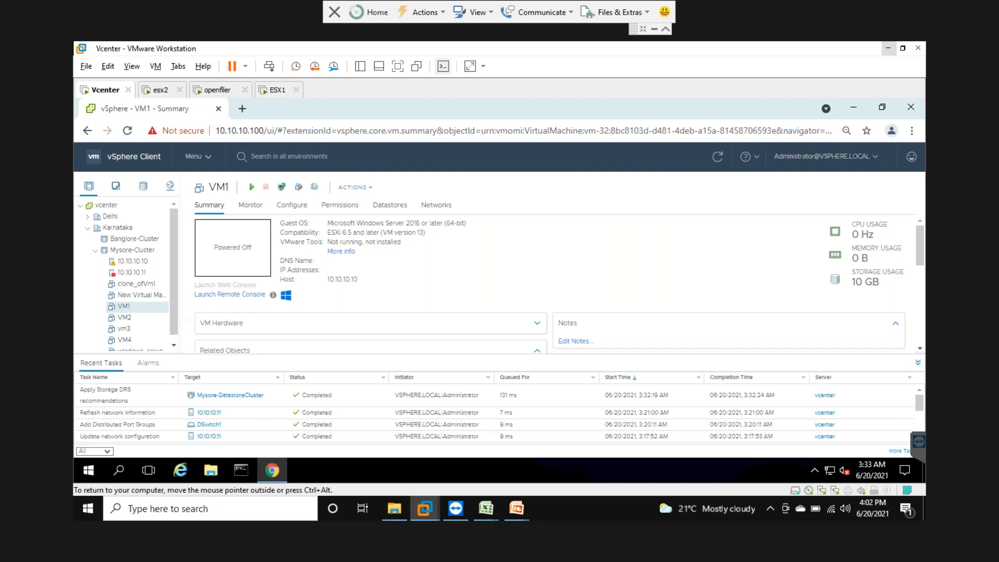
# Open the summary of clone_ofVm1 under Mysore-Cluster and examine its name and details
pyautogui.scroll(-1, 174, 312)
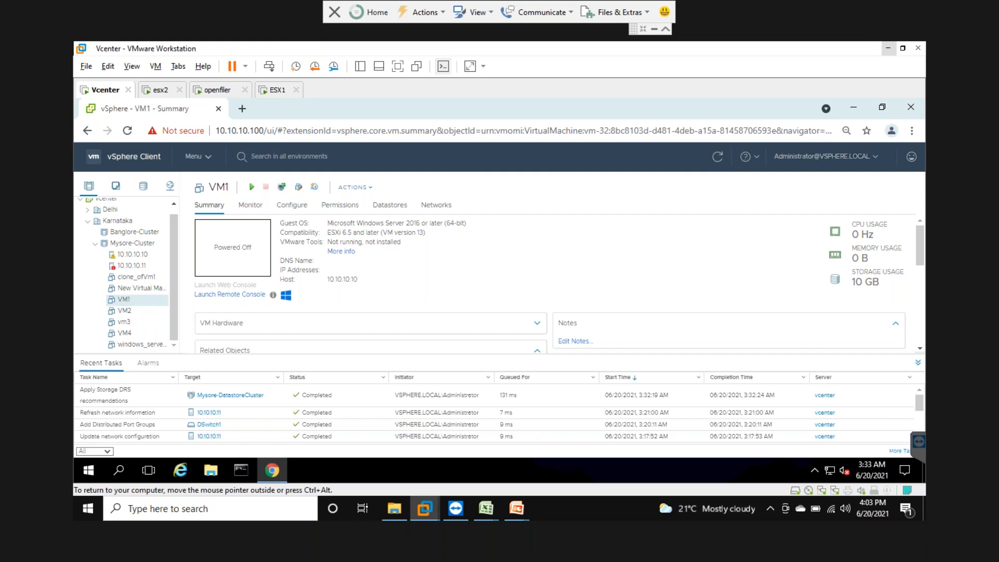
pyautogui.click(161, 277)
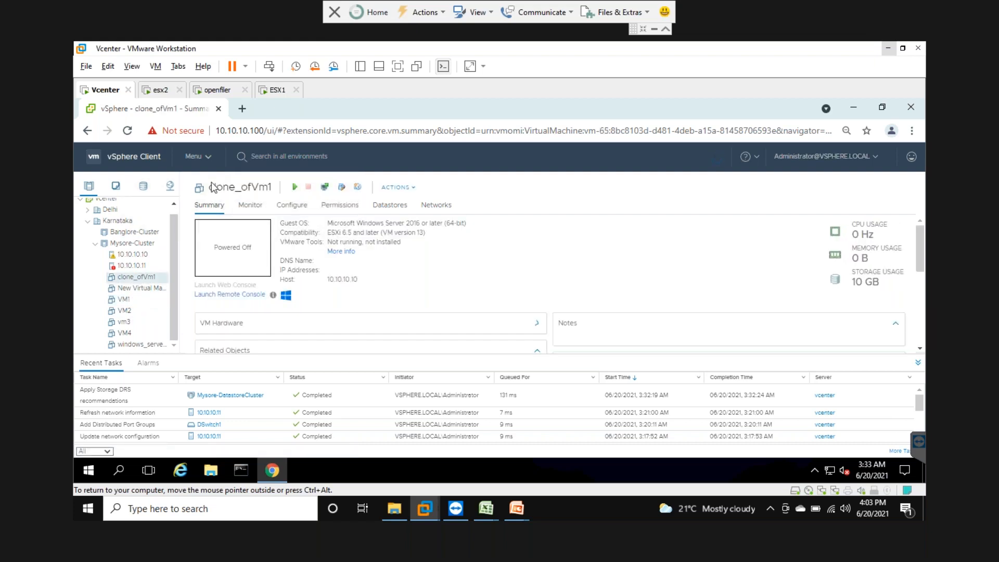
pyautogui.moveTo(250, 186); pyautogui.dragTo(206, 188)
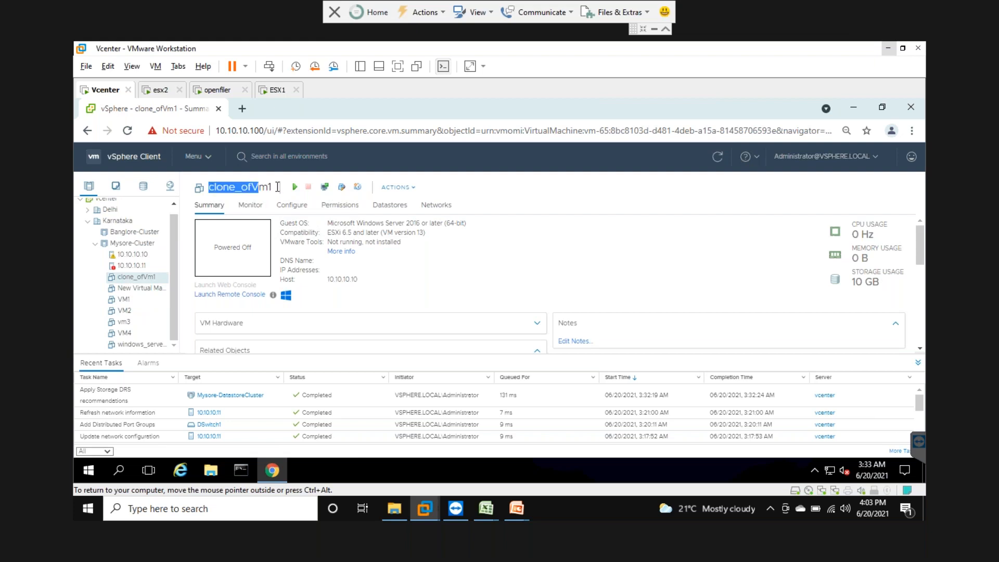
pyautogui.doubleClick(186, 199)
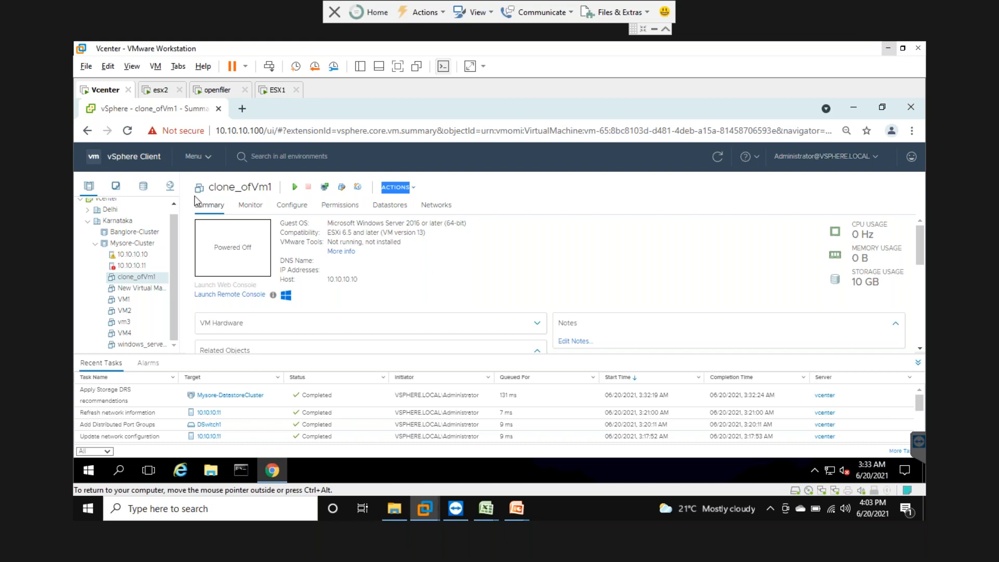
pyautogui.doubleClick(219, 189)
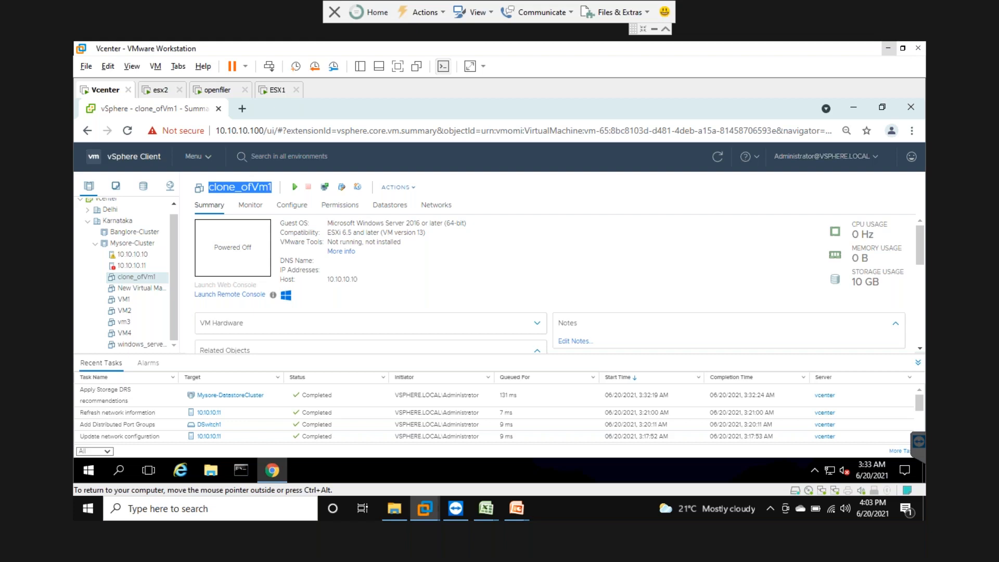
# Switch to the clone and template comparison article in local Chrome, and return to the remote desktop
pyautogui.hotkey('ctrl', 'alt')
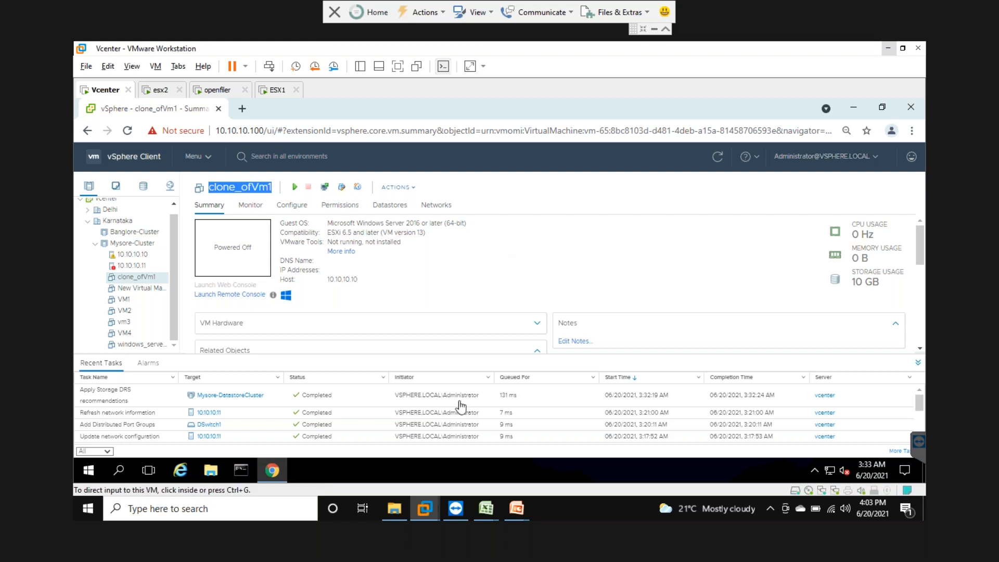
pyautogui.hotkey('alt', 'Tab')
pyautogui.press('Tab')
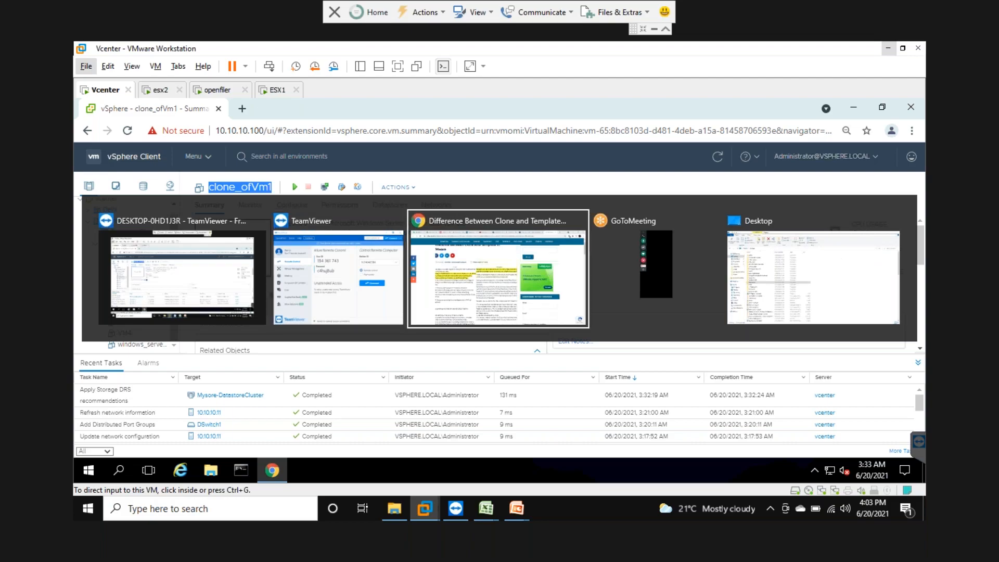
pyautogui.hotkey('alt', 'Tab')
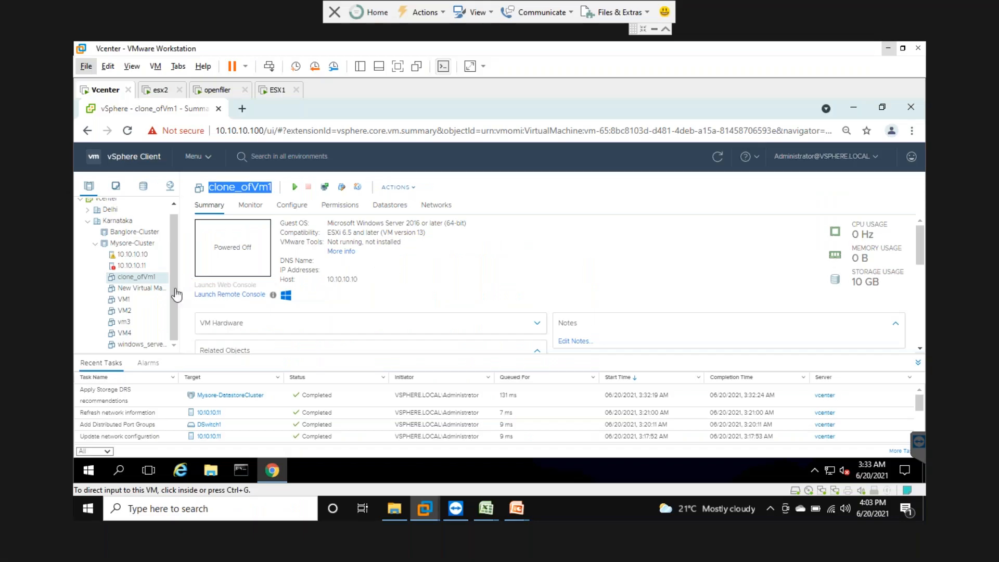
# Start cloning VM1 to a template named template_of_vm1 in the Karnataka datacenter
pyautogui.click(124, 300)
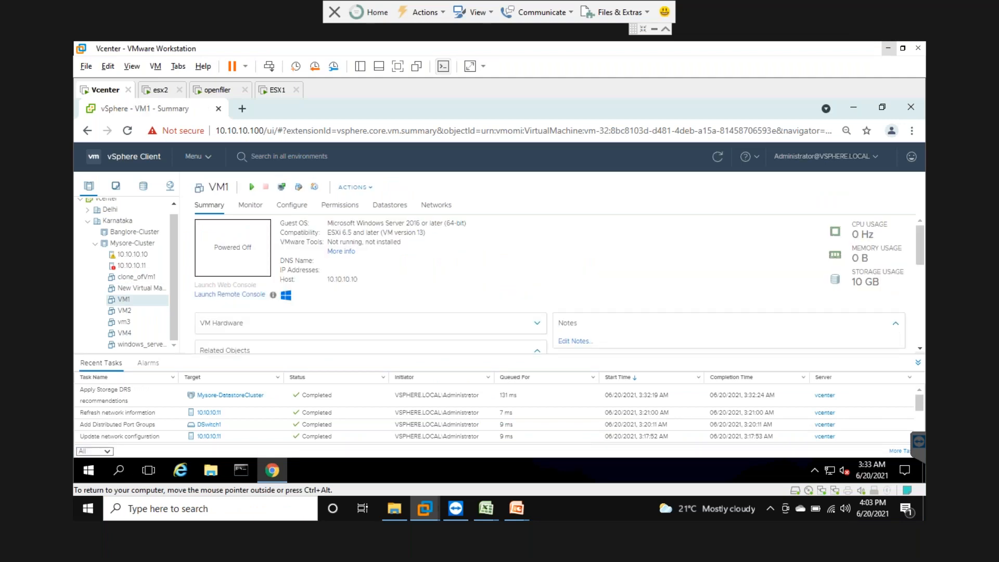
pyautogui.rightClick(123, 300)
pyautogui.moveTo(191, 295)
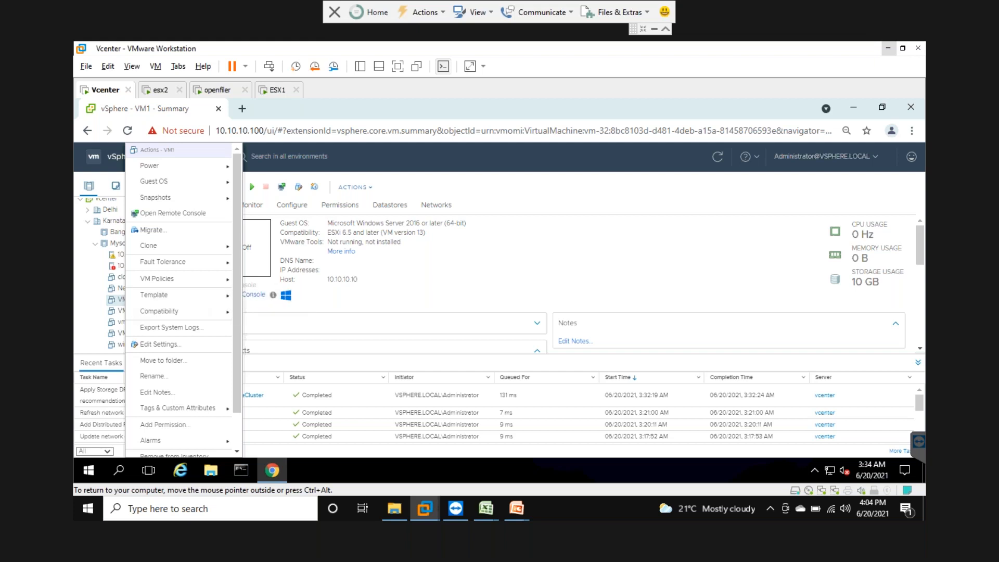
pyautogui.moveTo(195, 297)
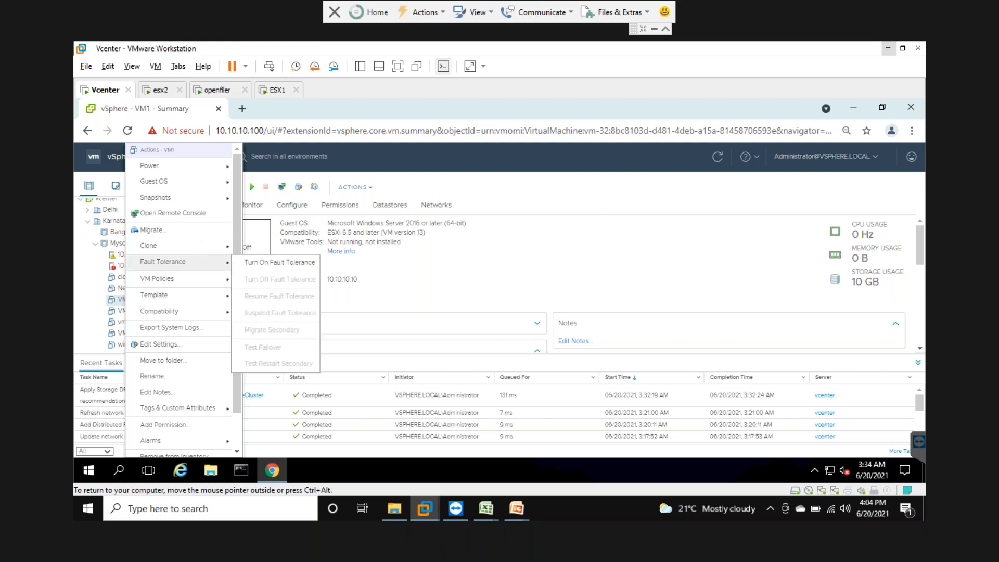
pyautogui.moveTo(194, 244)
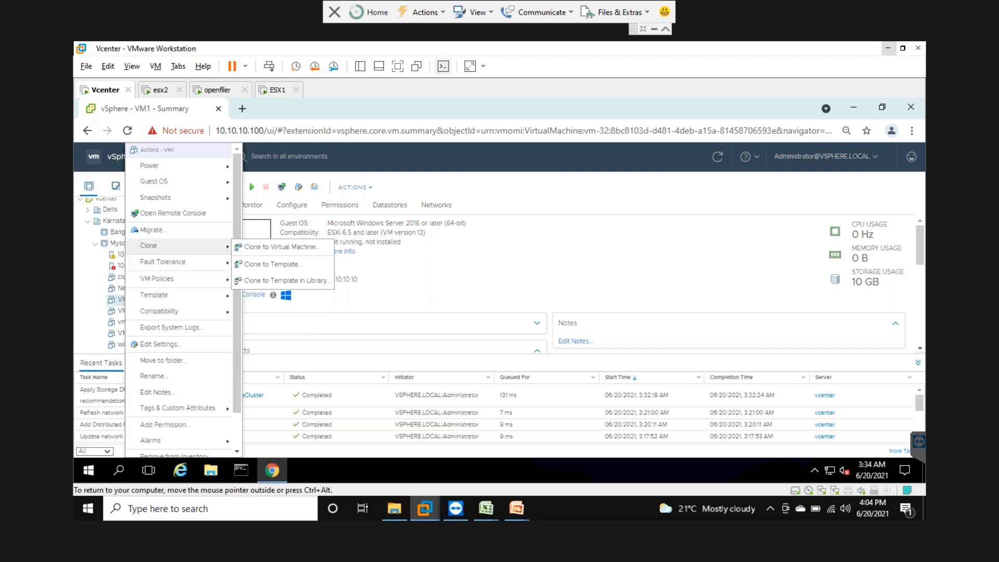
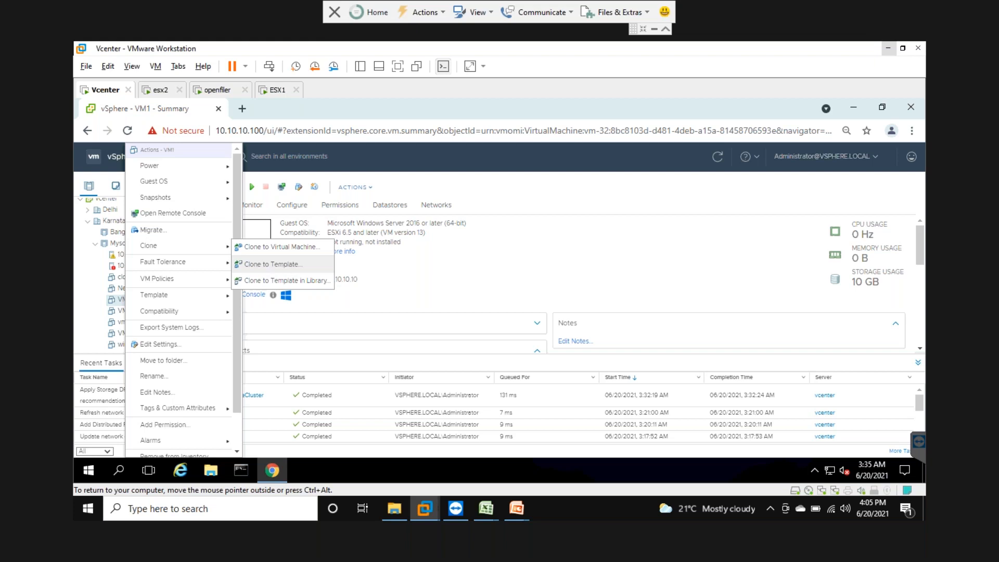
pyautogui.click(285, 267)
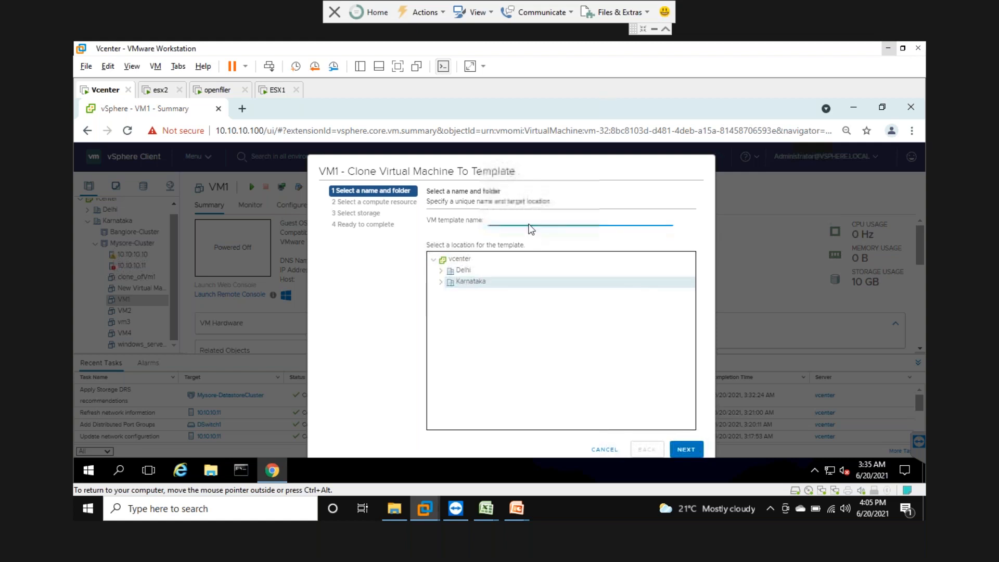
pyautogui.write('templa')
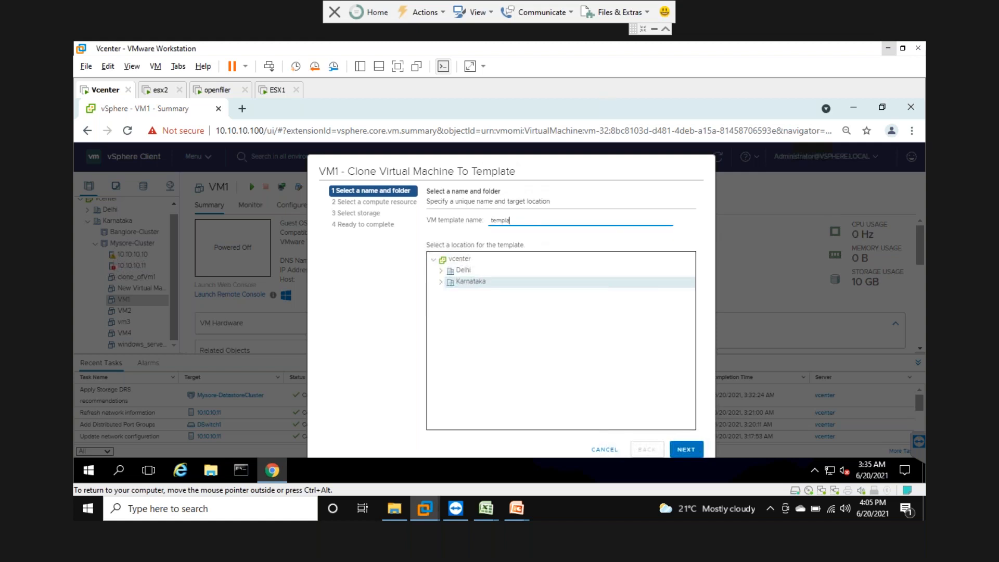
pyautogui.write('te_of_vm1')
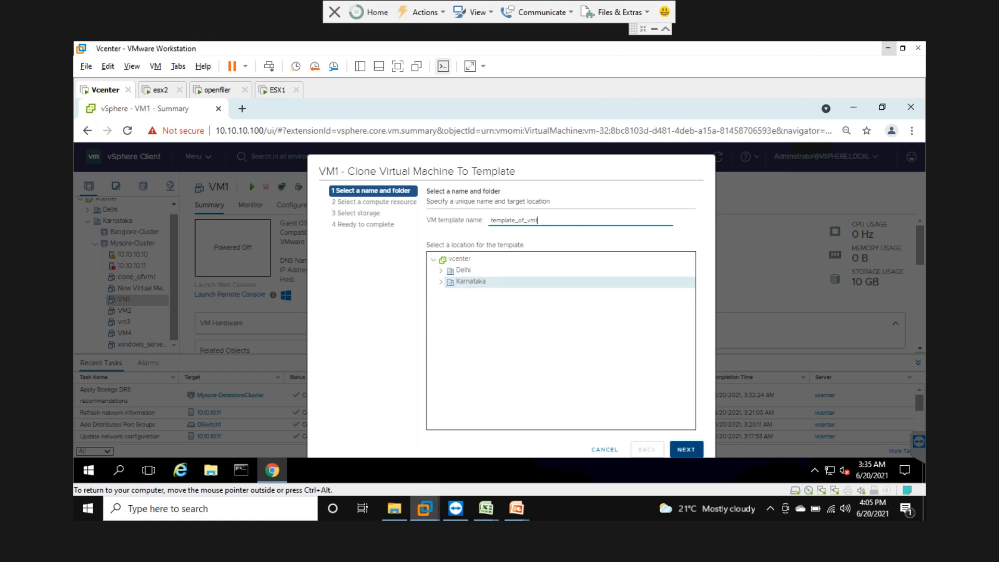
pyautogui.click(686, 449)
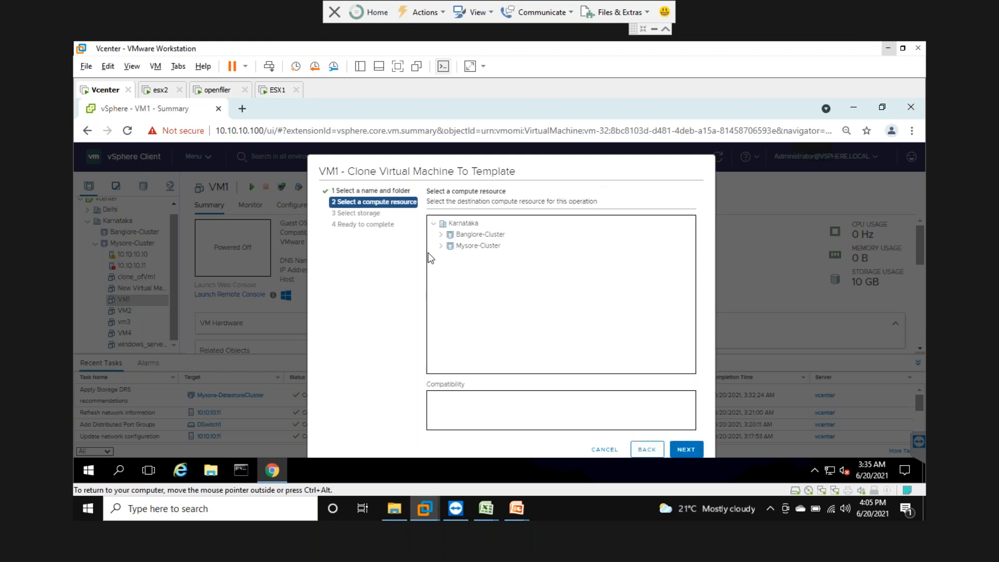
# Complete the VM1 template on host 10.10.10.10 in Mysore-Cluster, with Mysore-DatastoreCluster storage and the source disk format
pyautogui.click(441, 245)
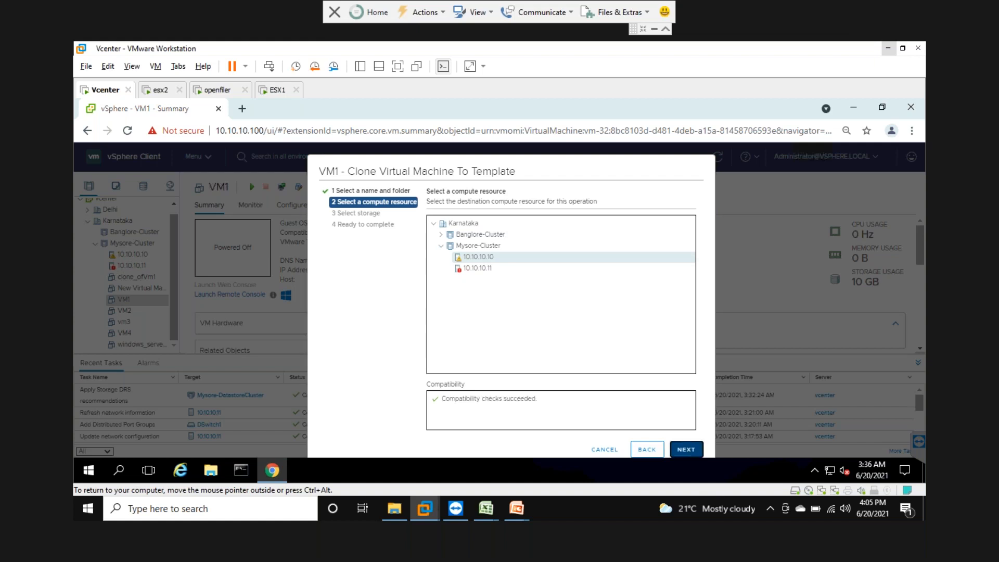
pyautogui.click(686, 449)
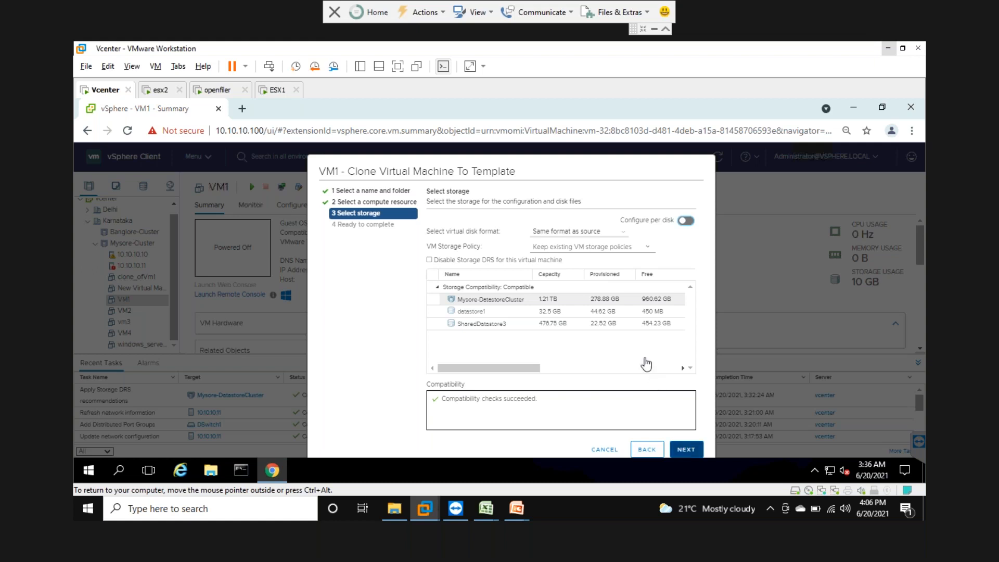
pyautogui.click(691, 450)
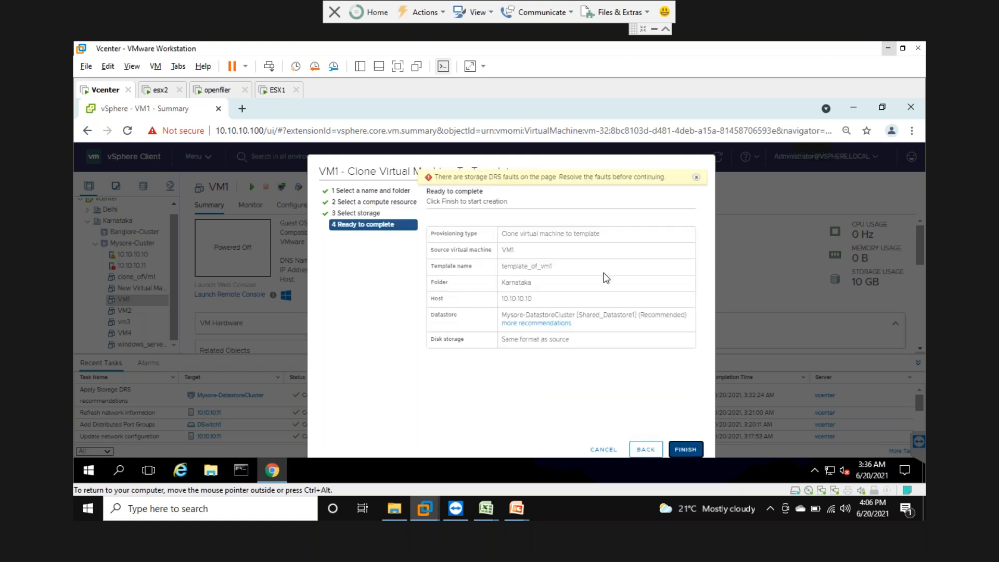
pyautogui.click(685, 447)
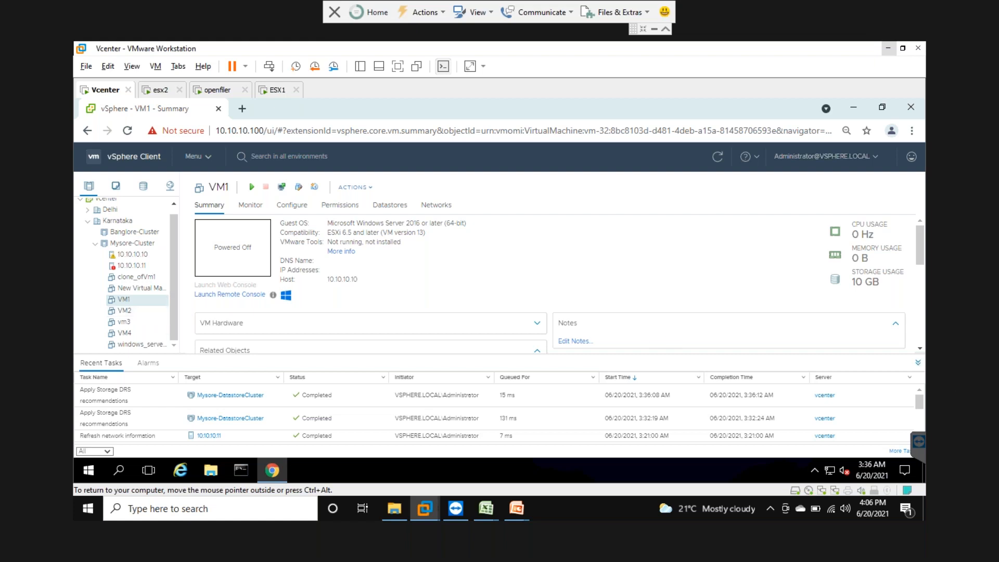
# Collapse the recent tasks list and view the summary of clone_ofVm1 in the inventory
pyautogui.click(918, 362)
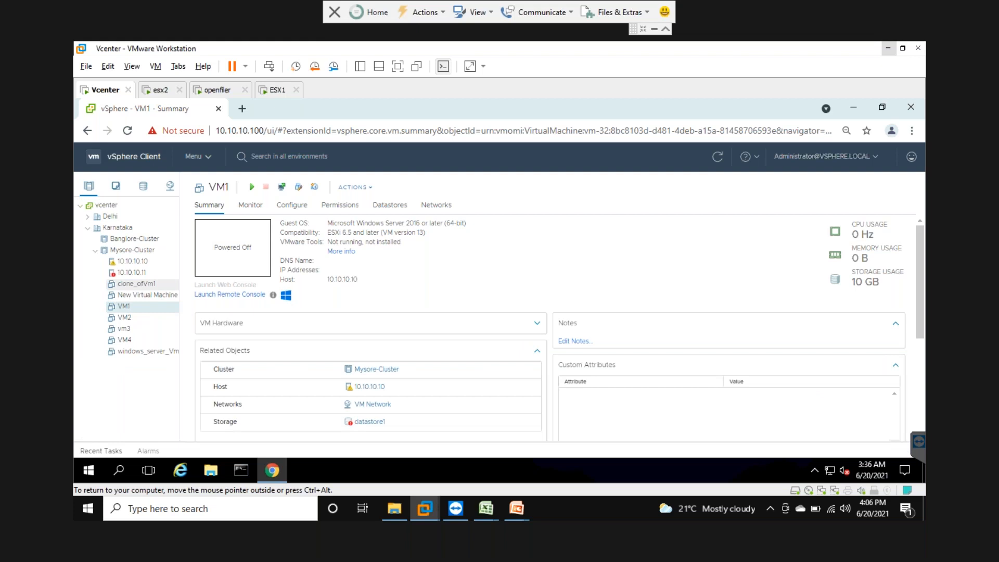
pyautogui.click(137, 284)
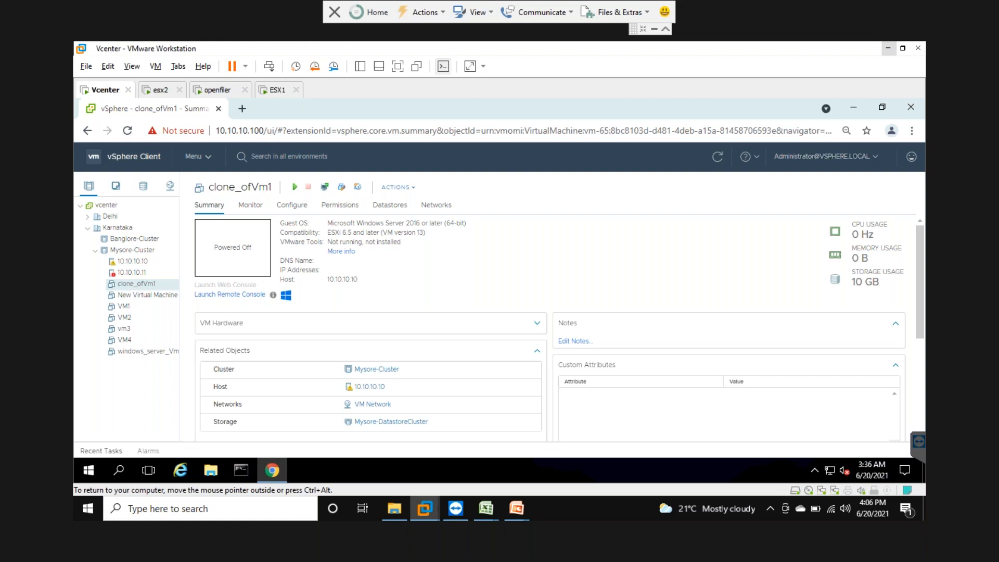
# Switch to the clone and template comparison article in local Chrome and read how it defines a clone
pyautogui.hotkey('alt', 'Tab')
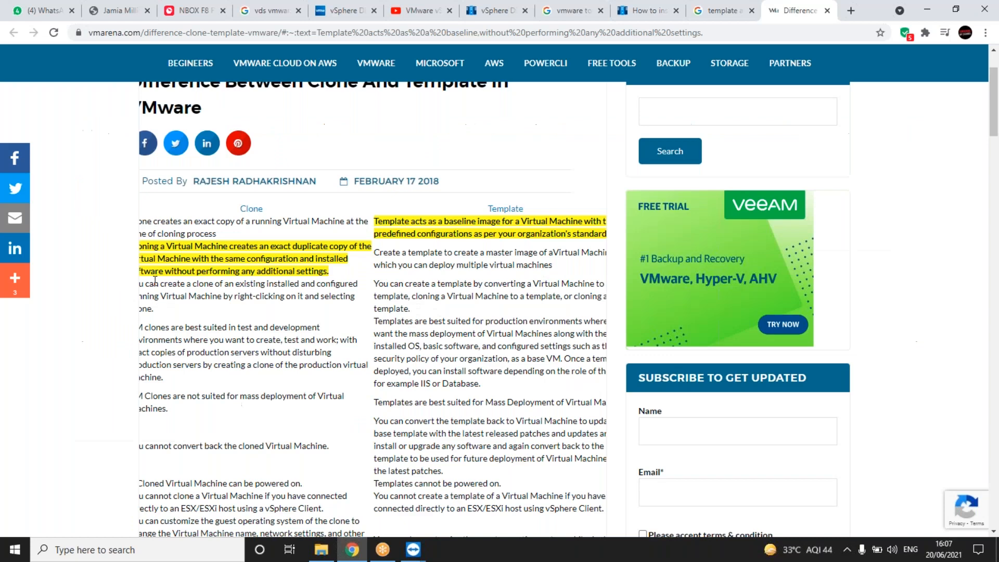
pyautogui.click(298, 287)
pyautogui.scroll(3, 298, 286)
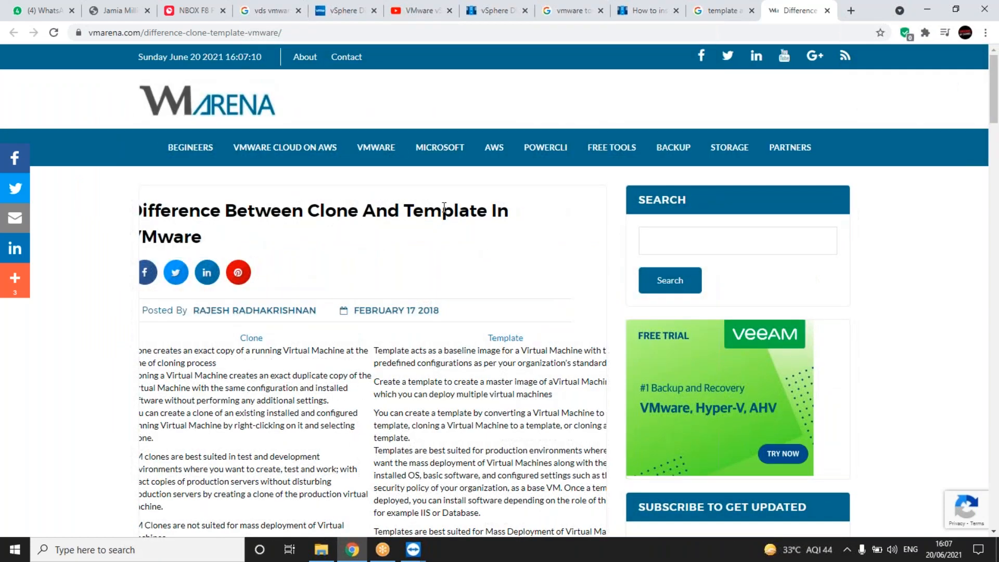
pyautogui.tripleClick(447, 211)
pyautogui.doubleClick(331, 209)
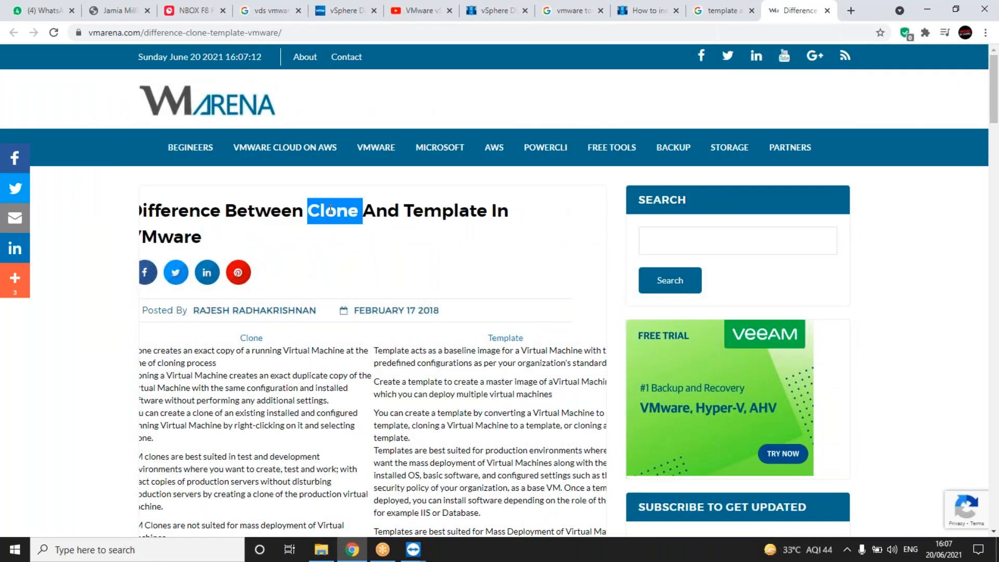
pyautogui.scroll(-3, 331, 210)
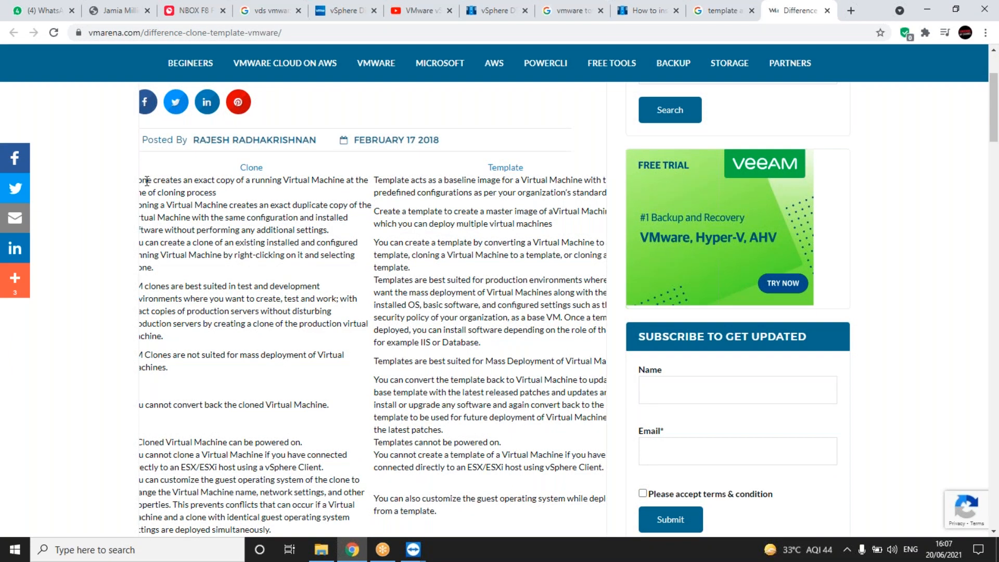
pyautogui.moveTo(148, 181); pyautogui.dragTo(215, 192)
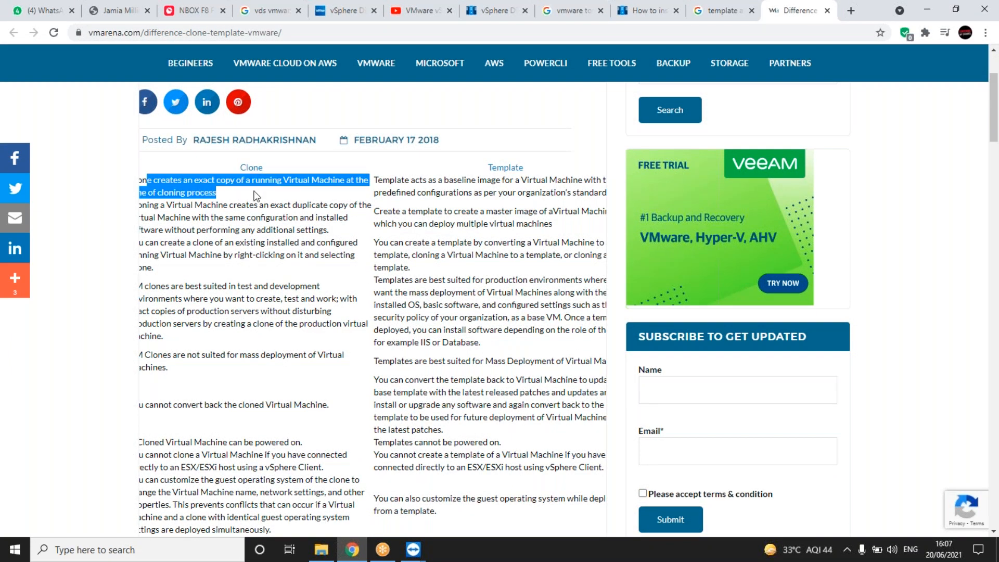
pyautogui.click(212, 192)
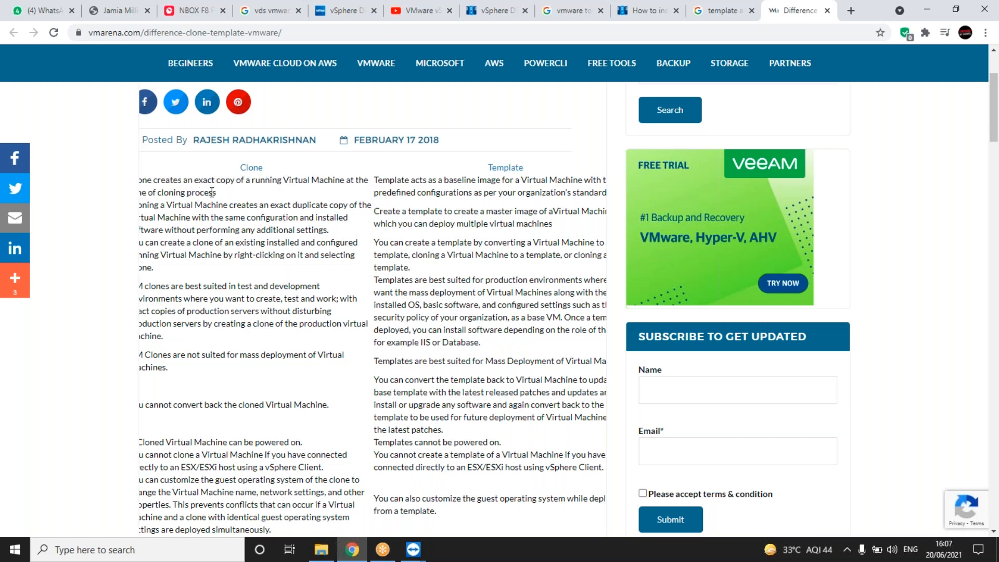
# Compare the article's opening definition of a template with that of a clone
pyautogui.moveTo(378, 180); pyautogui.dragTo(493, 194)
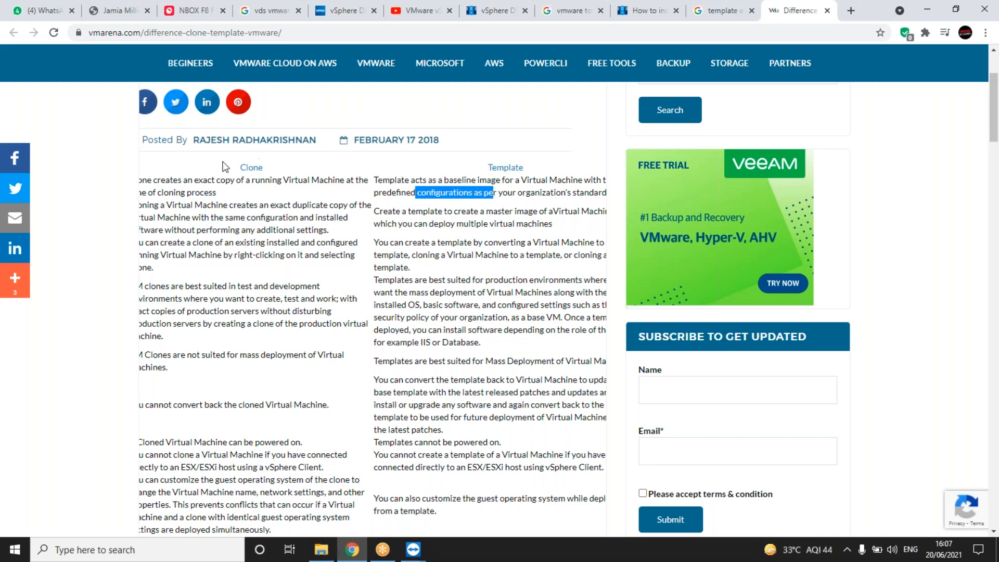
pyautogui.tripleClick(186, 193)
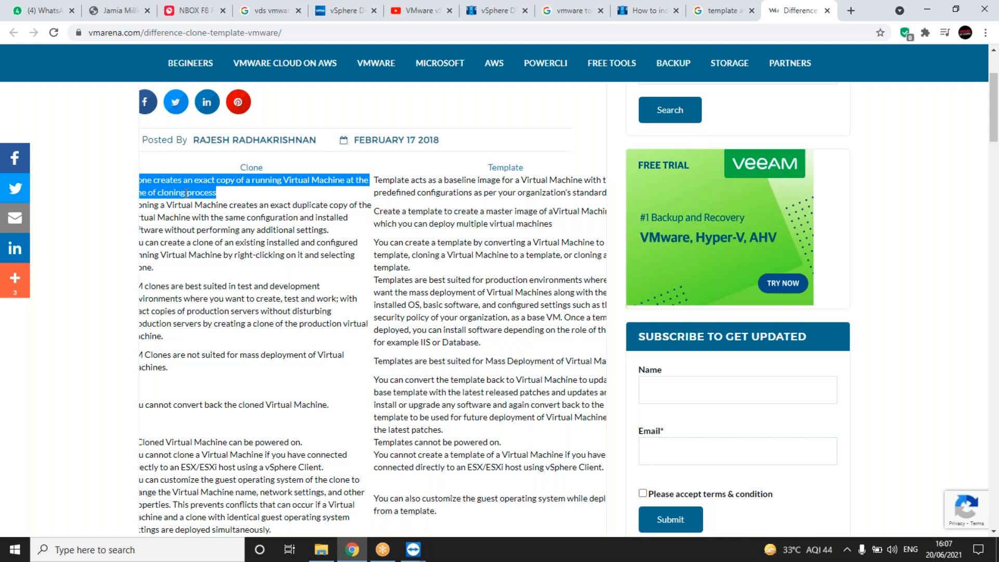
pyautogui.tripleClick(447, 181)
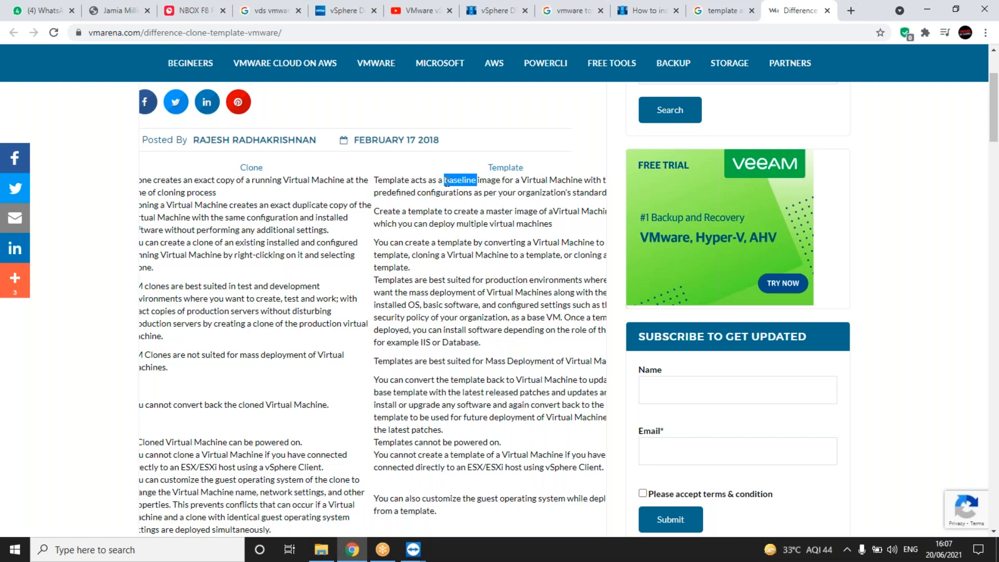
pyautogui.tripleClick(470, 185)
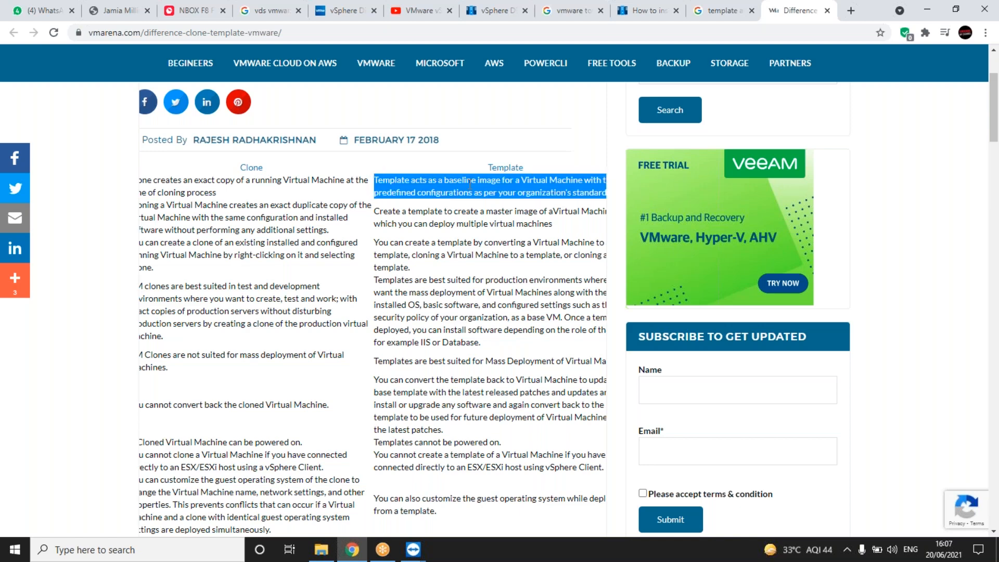
pyautogui.doubleClick(470, 184)
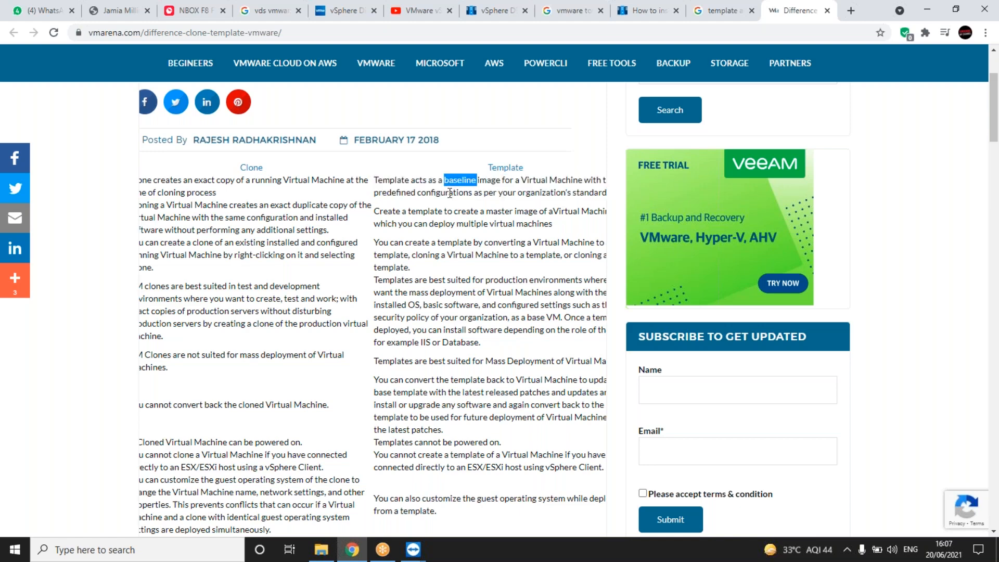
pyautogui.doubleClick(449, 193)
pyautogui.doubleClick(490, 193)
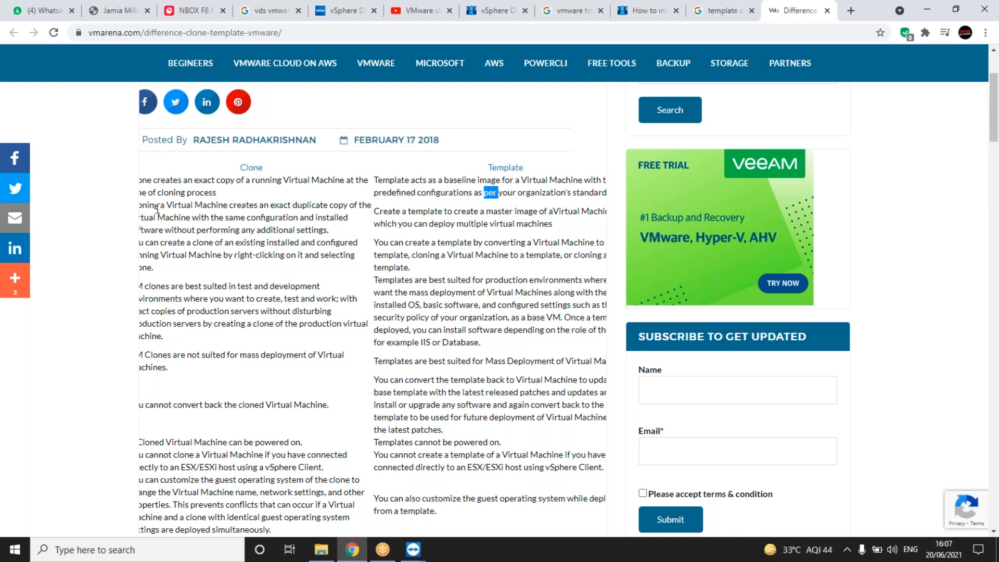
# Read the article's comparison of duplicating a virtual machine by cloning with creating a master image through a template
pyautogui.moveTo(158, 208); pyautogui.dragTo(311, 208)
pyautogui.moveTo(411, 210); pyautogui.dragTo(514, 210)
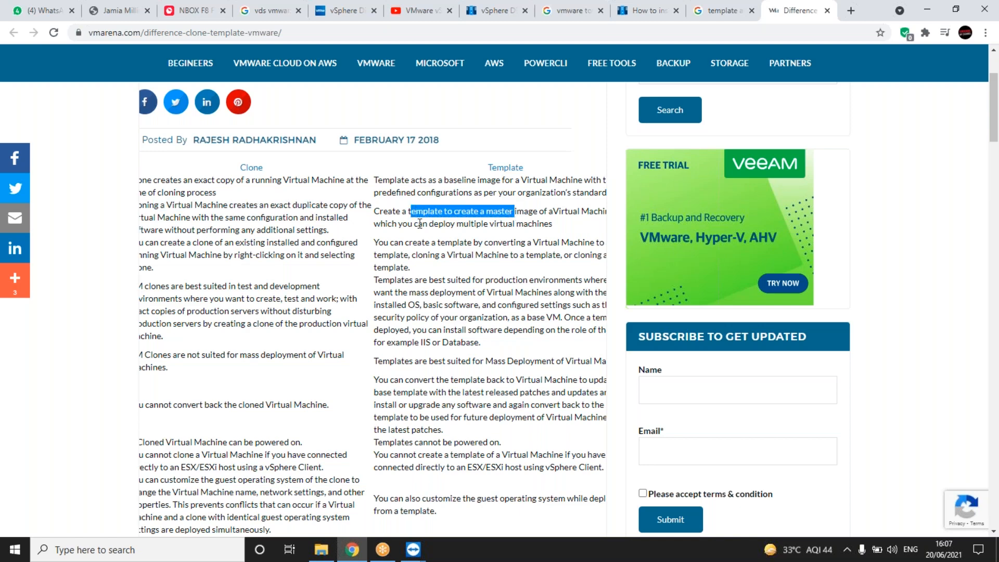
pyautogui.moveTo(415, 224); pyautogui.dragTo(559, 227)
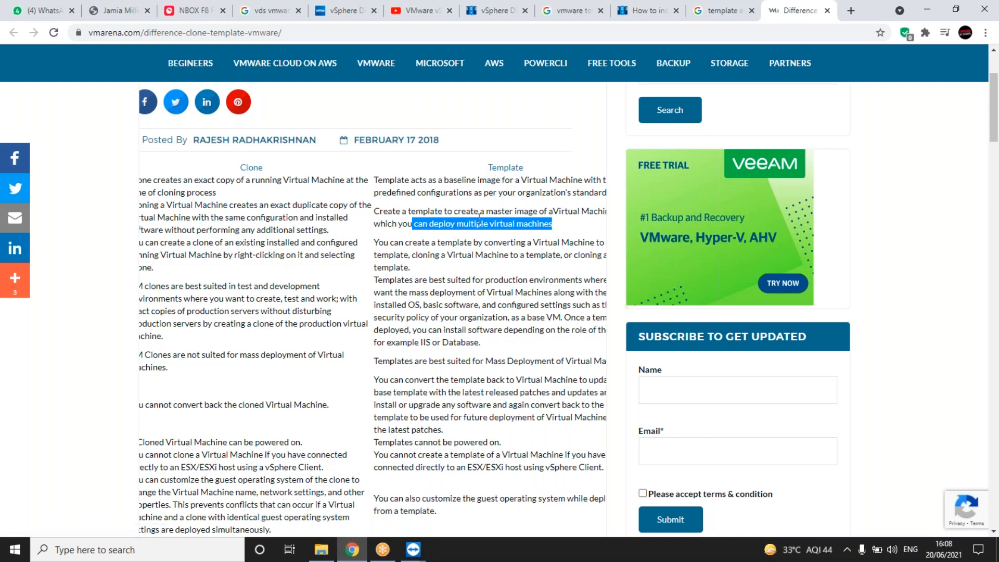
pyautogui.moveTo(173, 205); pyautogui.dragTo(280, 216)
pyautogui.moveTo(388, 211); pyautogui.dragTo(495, 223)
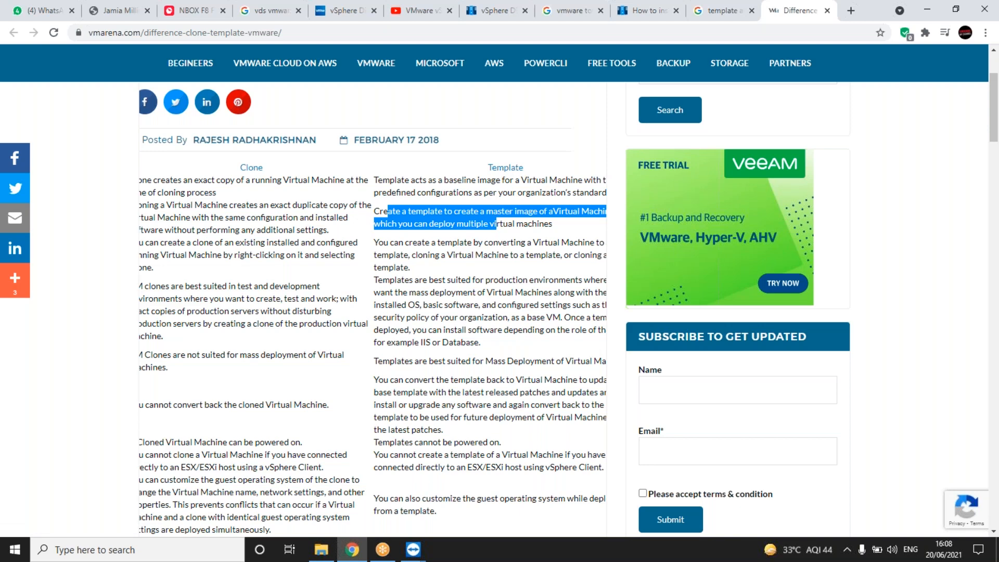
# Examine which environments the article recommends for VM clones
pyautogui.click(157, 288)
pyautogui.moveTo(156, 287); pyautogui.dragTo(309, 286)
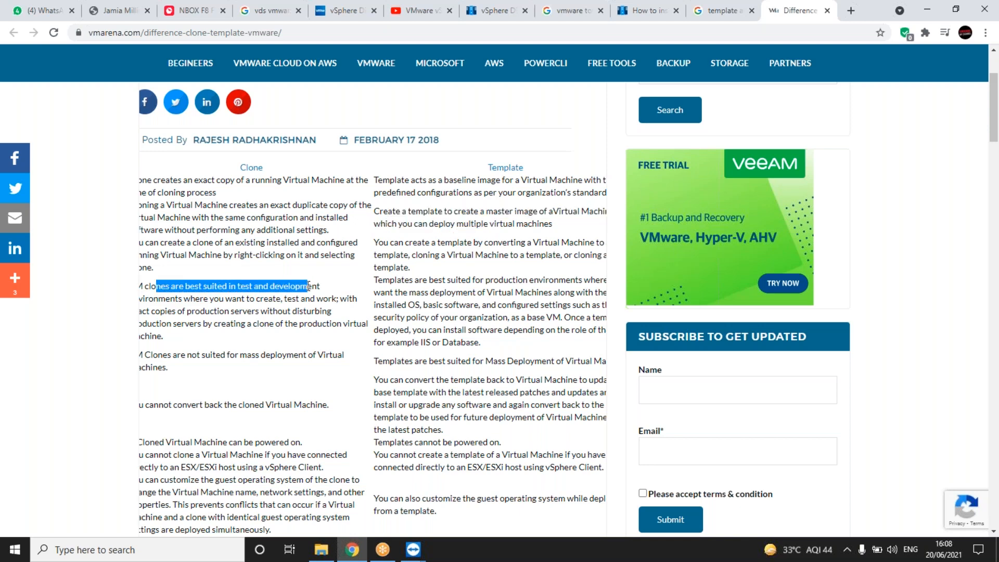
pyautogui.doubleClick(309, 286)
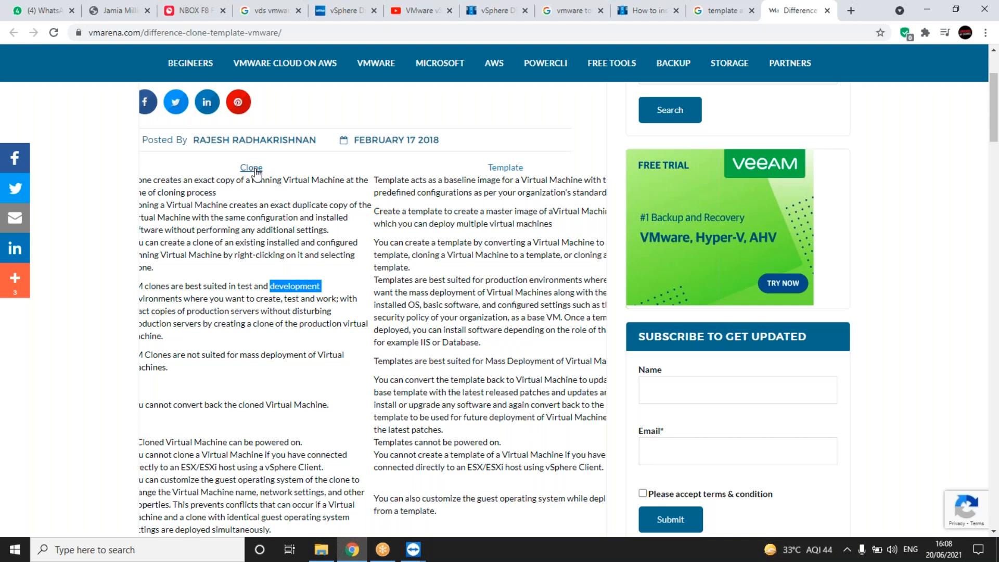
pyautogui.moveTo(170, 287); pyautogui.dragTo(218, 282)
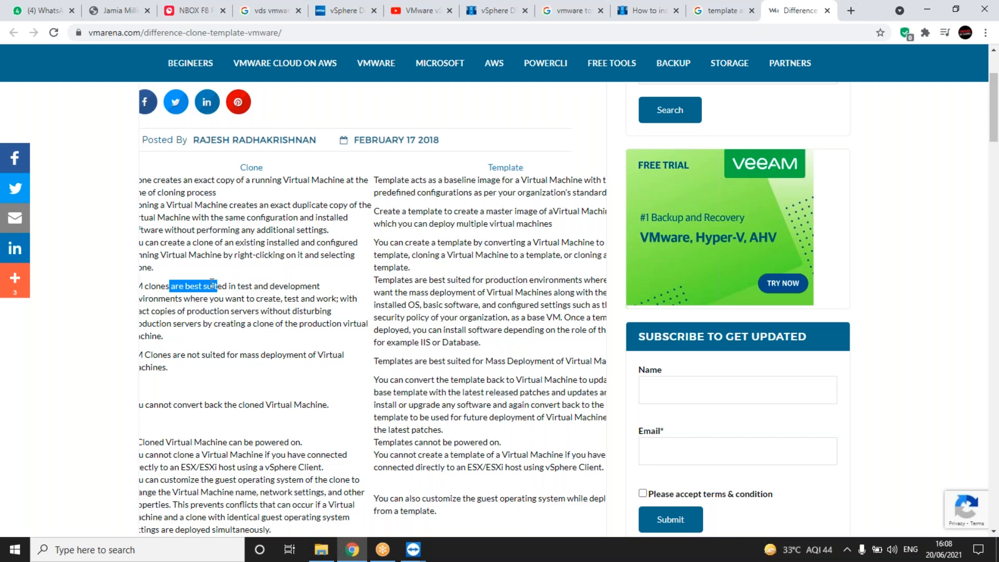
pyautogui.doubleClick(190, 287)
pyautogui.click(190, 288)
pyautogui.doubleClick(190, 287)
pyautogui.doubleClick(257, 285)
pyautogui.tripleClick(245, 285)
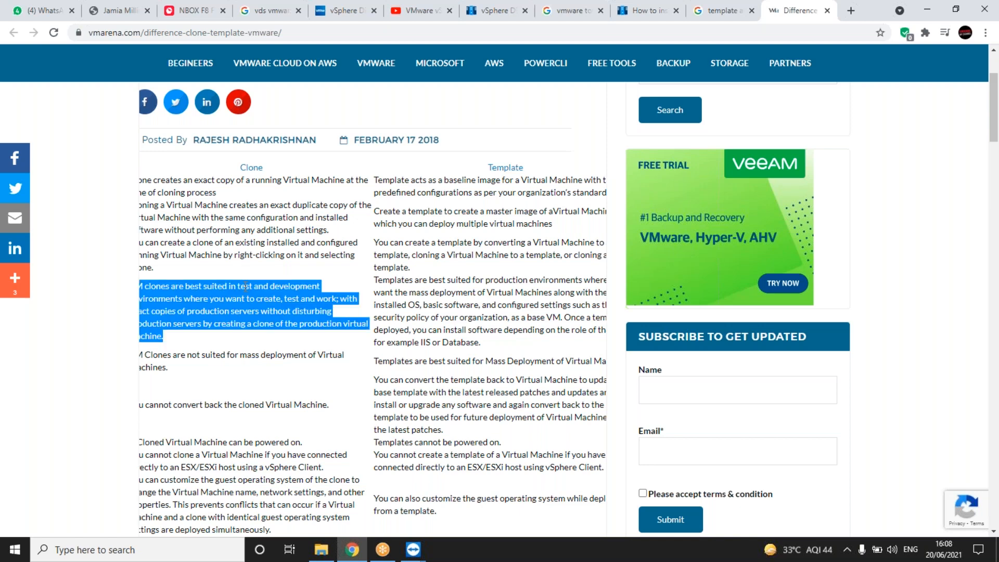
pyautogui.doubleClick(245, 286)
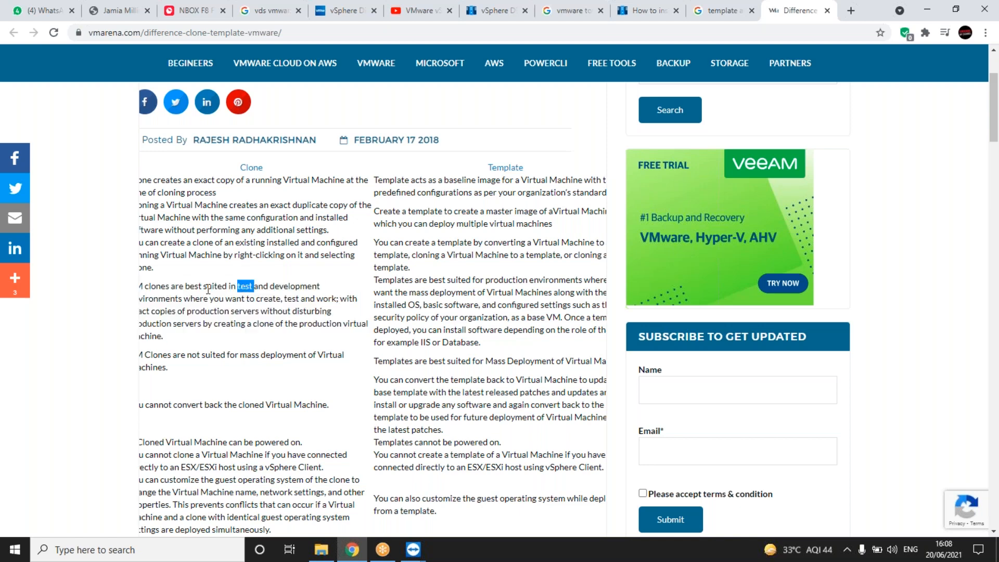
pyautogui.tripleClick(182, 287)
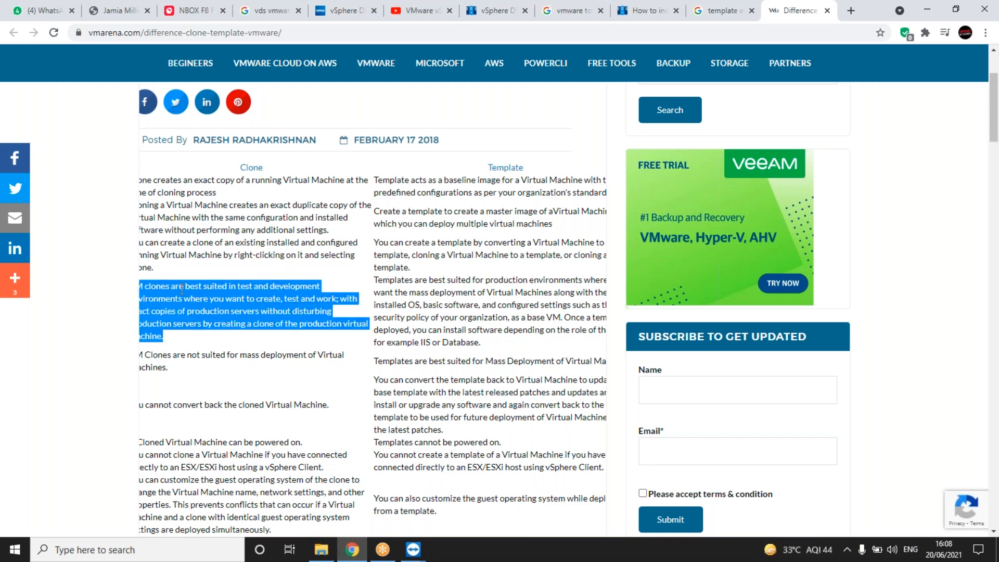
pyautogui.doubleClick(182, 288)
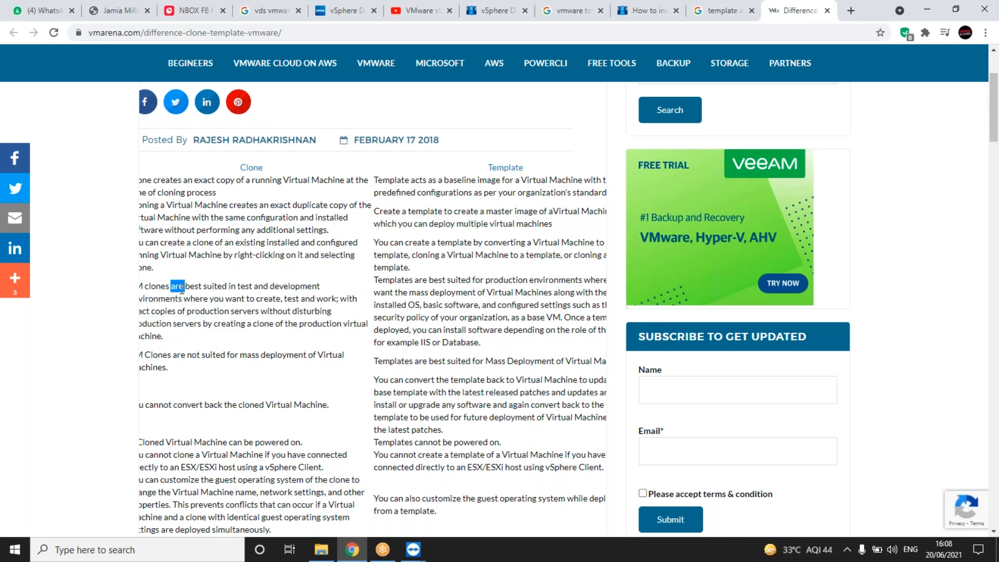
pyautogui.tripleClick(242, 286)
pyautogui.doubleClick(242, 286)
# Examine which environments and what kind of deployment the article recommends for templates
pyautogui.moveTo(384, 280); pyautogui.dragTo(450, 285)
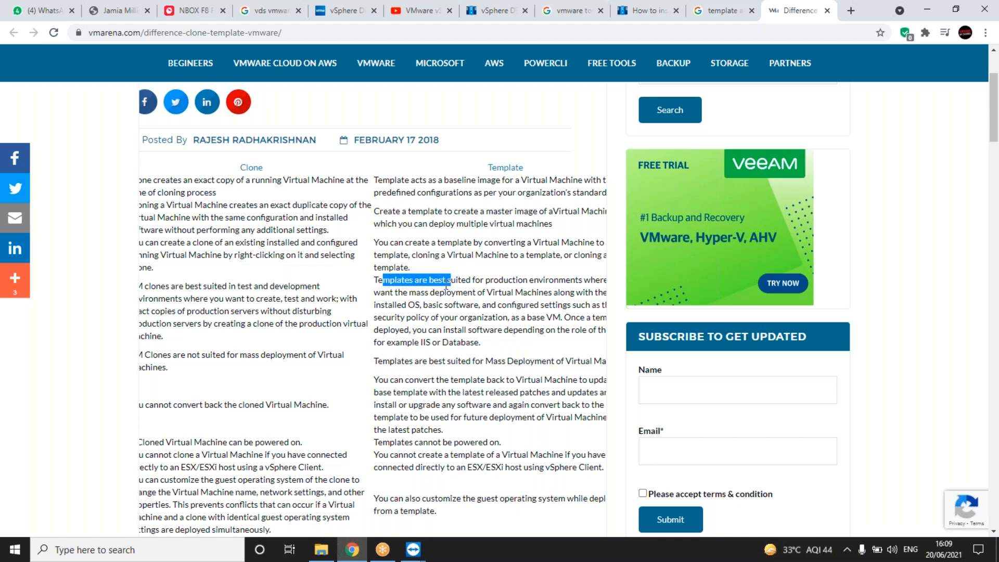
pyautogui.click(398, 283)
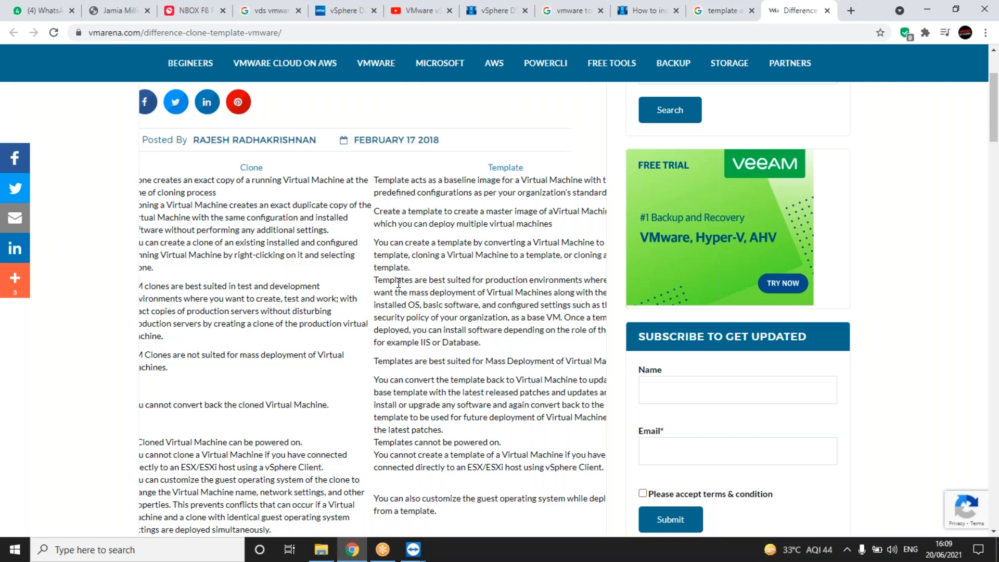
pyautogui.scroll(-2, 399, 284)
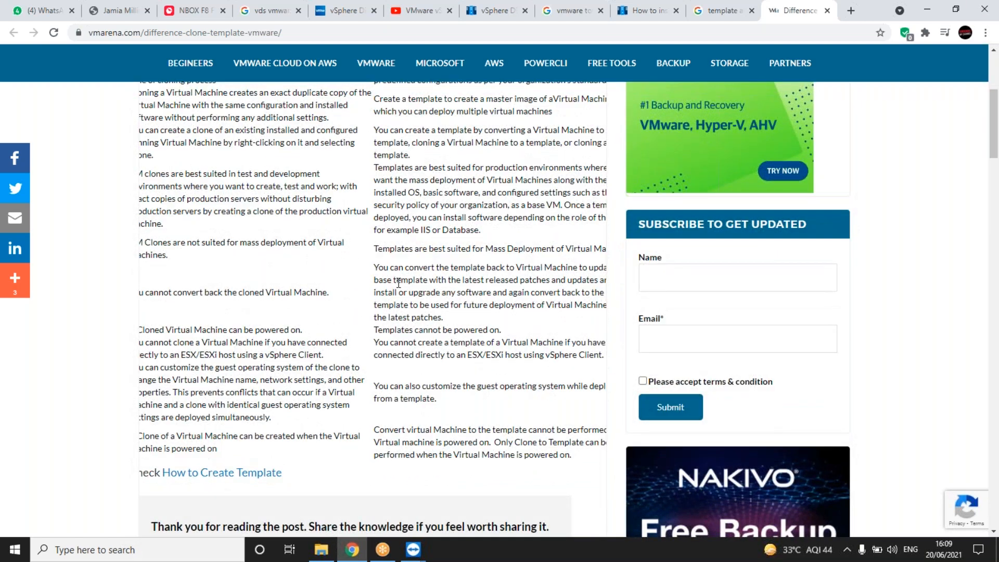
pyautogui.doubleClick(385, 254)
pyautogui.doubleClick(401, 253)
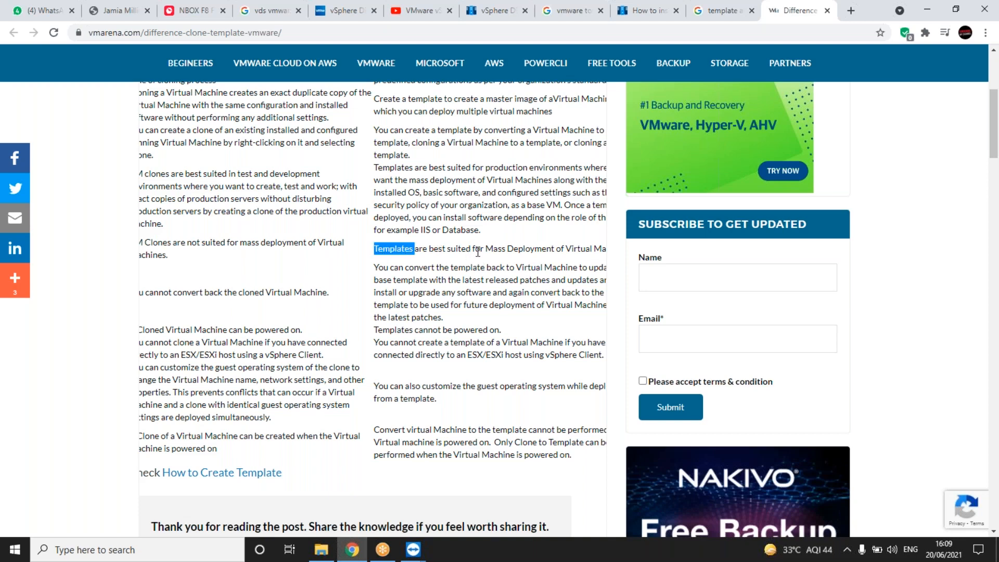
pyautogui.moveTo(477, 252); pyautogui.dragTo(534, 253)
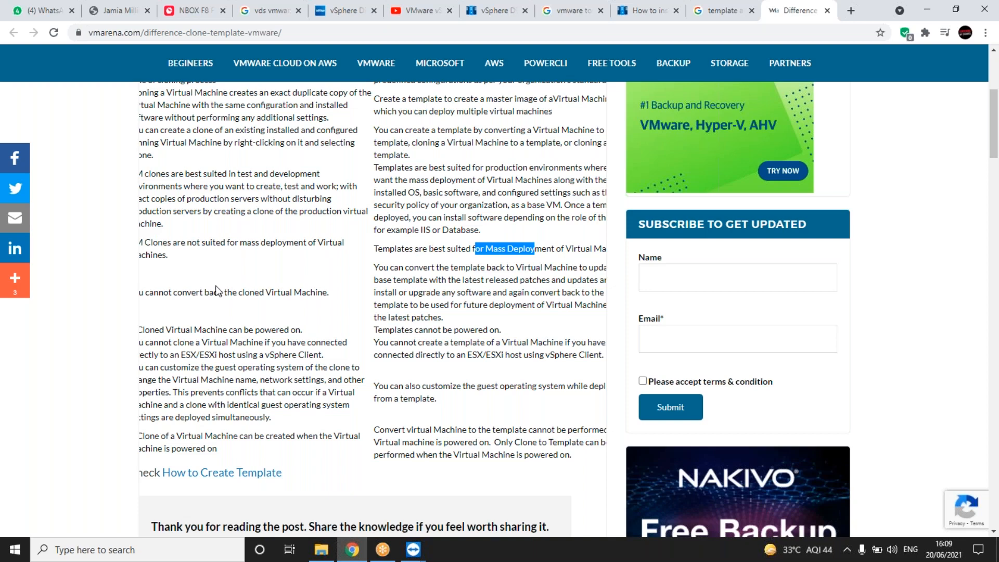
# Check in the article whether a clone can be converted back and whether clones and templates can be powered on
pyautogui.moveTo(159, 293); pyautogui.dragTo(234, 296)
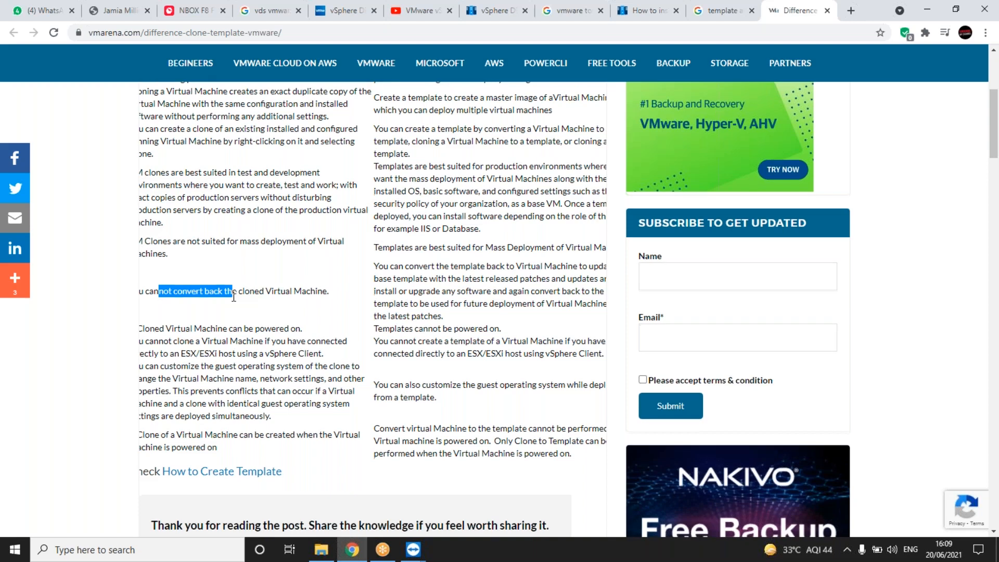
pyautogui.scroll(-1, 234, 296)
pyautogui.moveTo(374, 271); pyautogui.dragTo(496, 270)
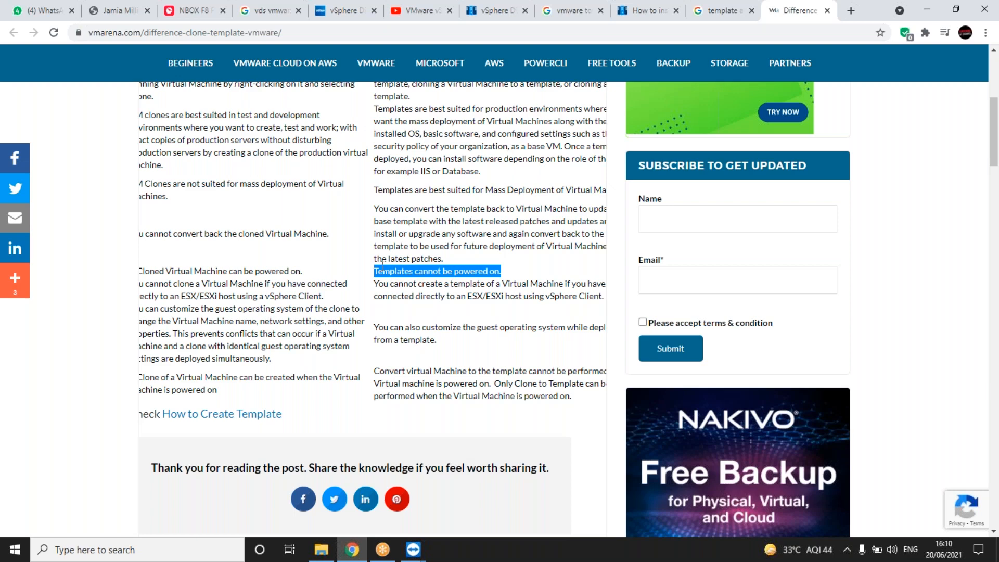
pyautogui.moveTo(160, 271); pyautogui.dragTo(306, 274)
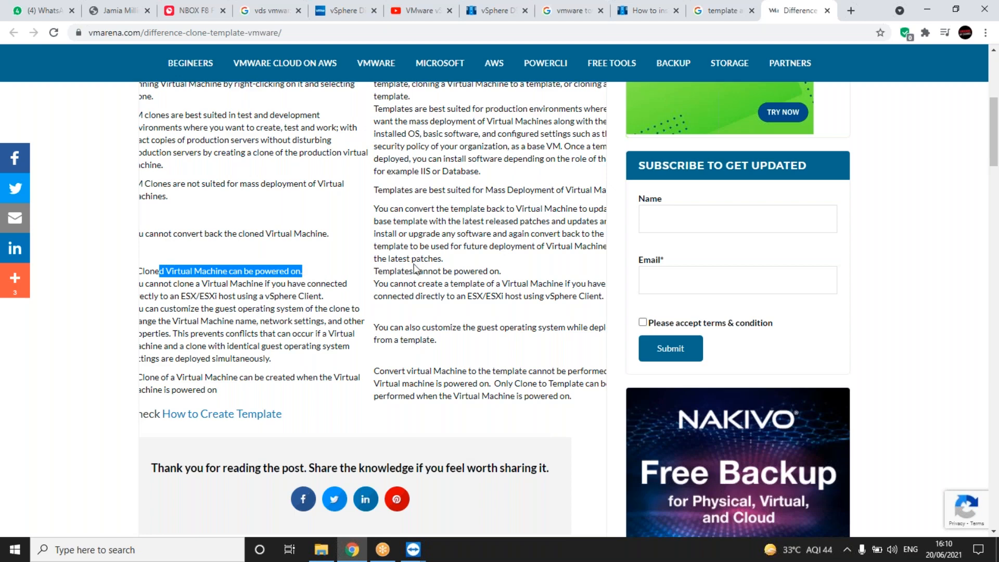
pyautogui.click(390, 271)
pyautogui.moveTo(378, 271); pyautogui.dragTo(526, 279)
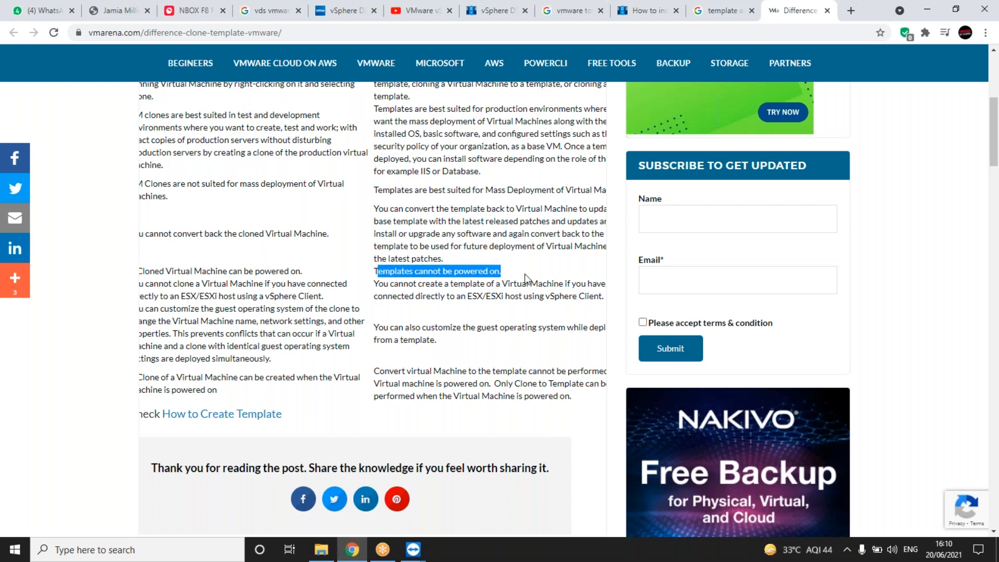
pyautogui.click(467, 274)
pyautogui.tripleClick(467, 274)
pyautogui.doubleClick(467, 275)
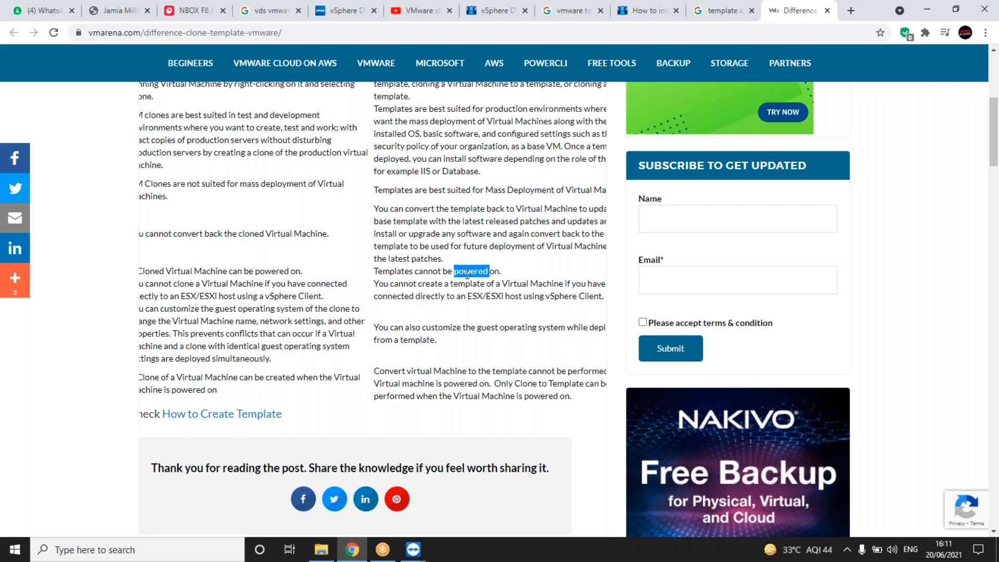
# Search the web for "sysprep" in a new tab and open Microsoft's Sysprep (System Preparation) Overview in a separate tab
pyautogui.click(849, 12)
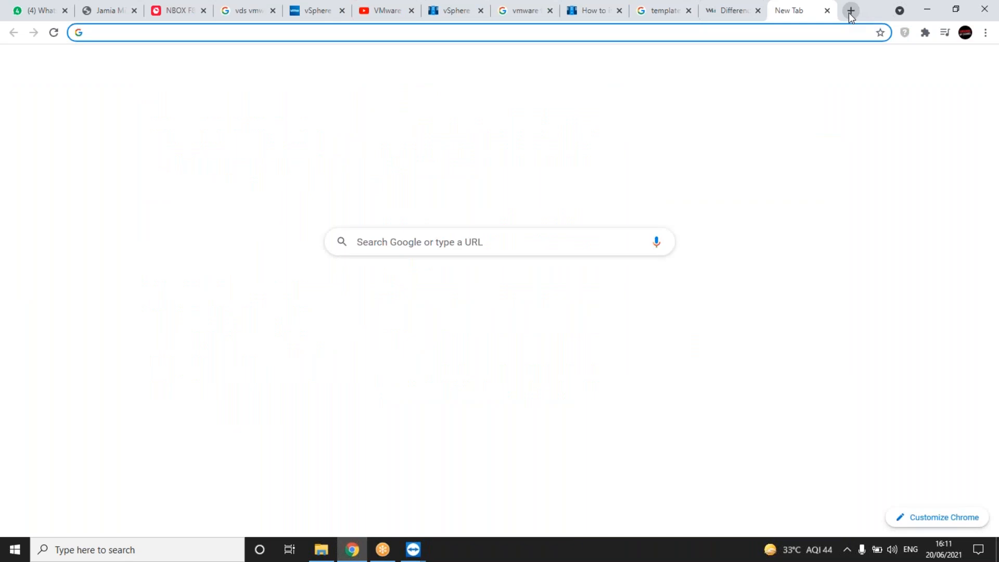
pyautogui.write('sys')
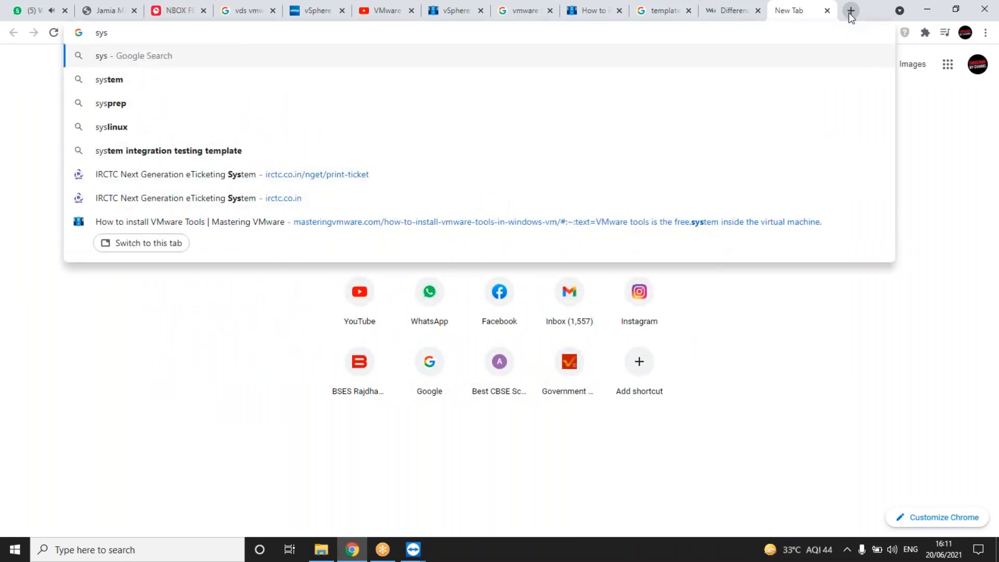
pyautogui.write('prep')
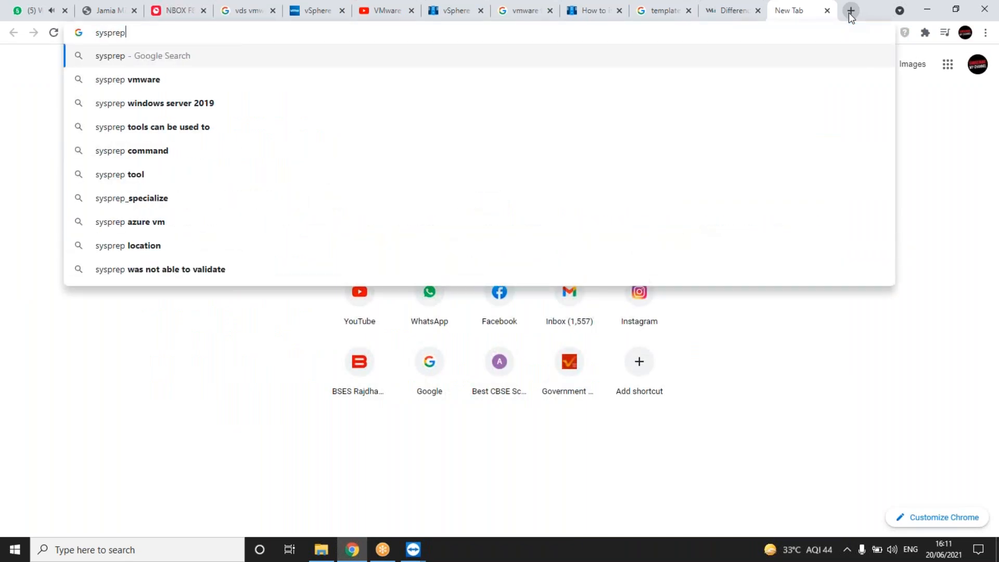
pyautogui.press('Return')
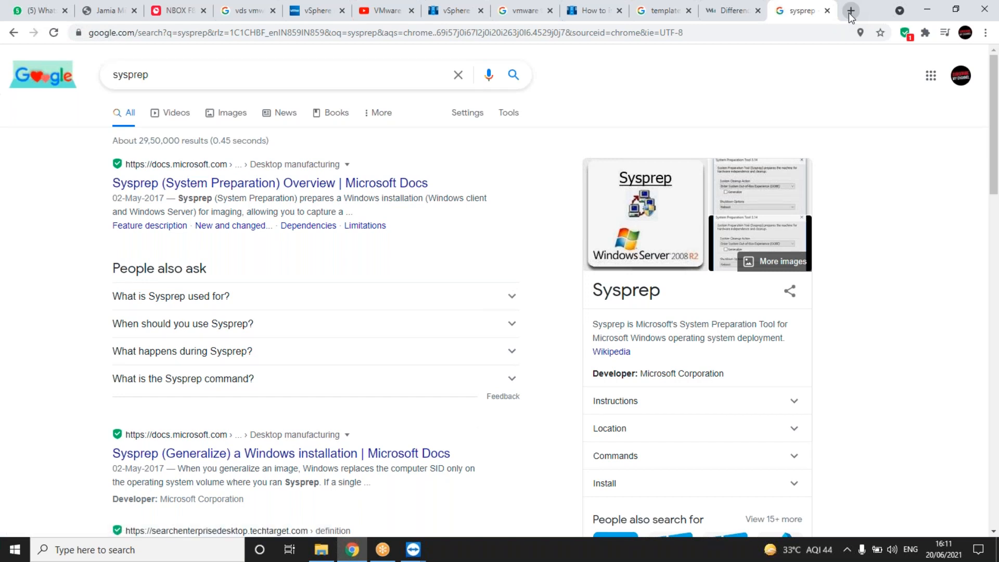
pyautogui.middleClick(322, 190)
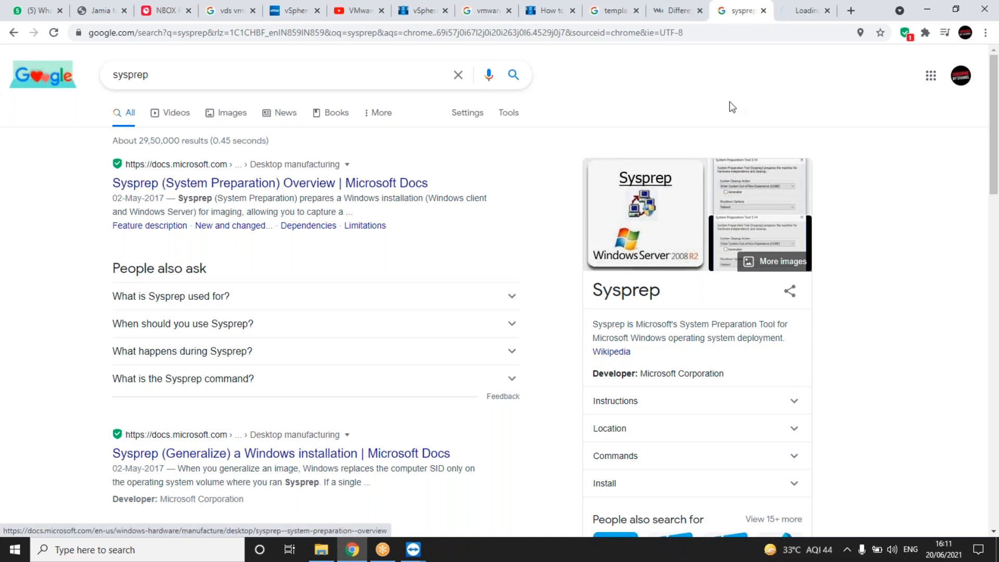
# Search for "sysprep in vmware" and open the VMware Docs article on installing the Microsoft Sysprep Tool in a separate tab
pyautogui.click(269, 71)
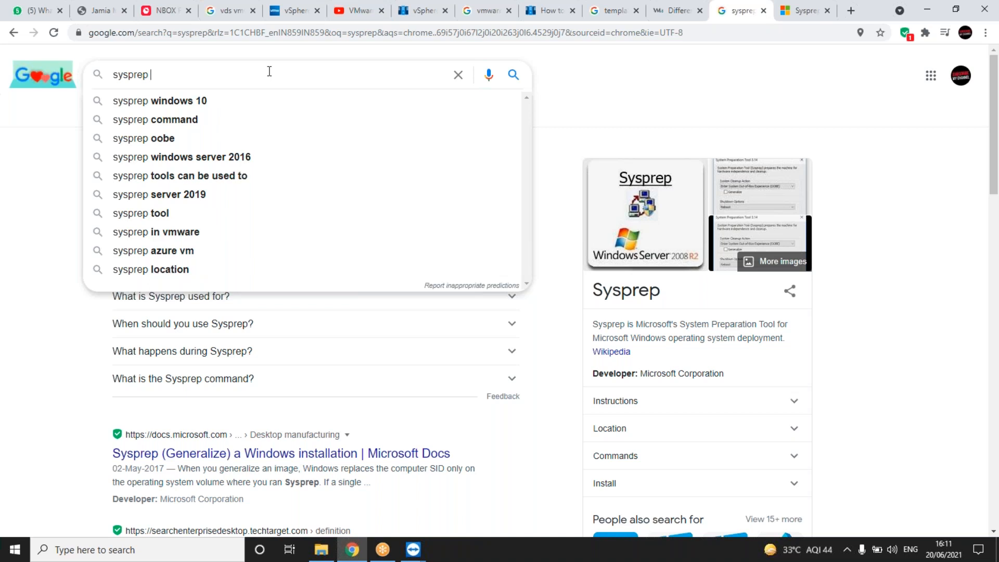
pyautogui.press('Down')
pyautogui.press('Down')
pyautogui.press('Down')
pyautogui.press('Down')
pyautogui.press('Down')
pyautogui.press('Down')
pyautogui.press('Down')
pyautogui.press('Down')
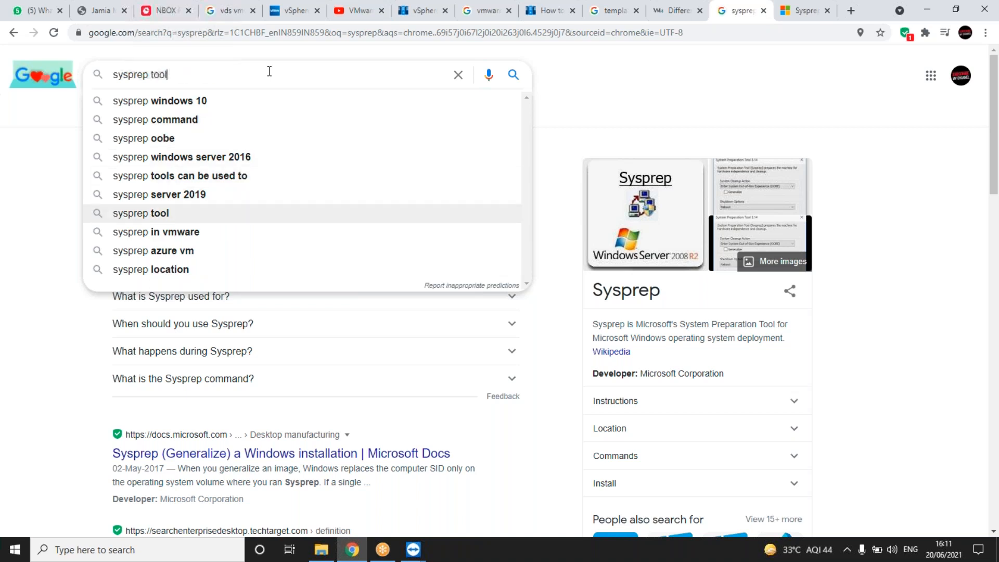
pyautogui.press('Return')
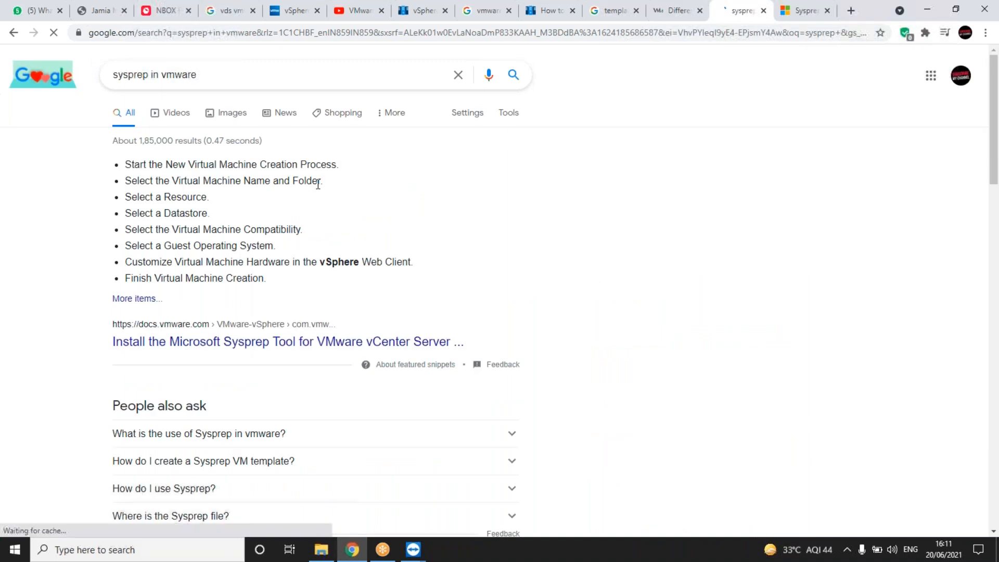
pyautogui.middleClick(249, 341)
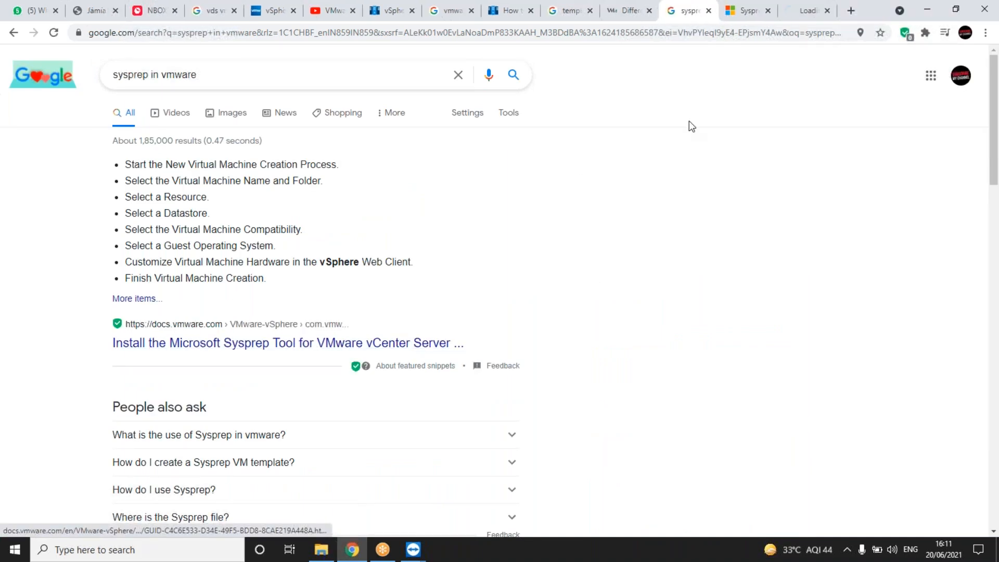
# Read the Microsoft Sysprep overview down to Dependencies, highlighting the practical application about creating a generic image
pyautogui.click(748, 17)
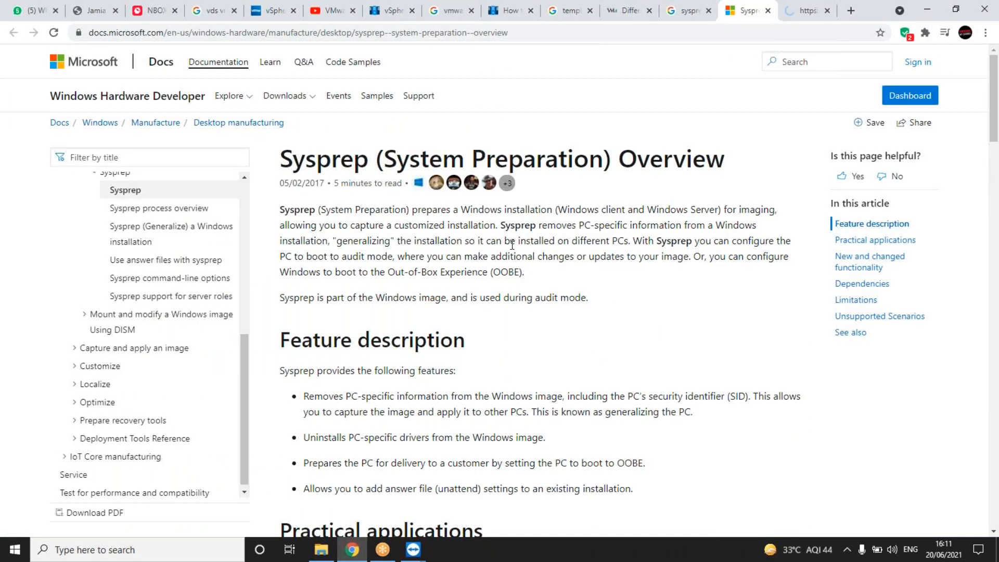
pyautogui.scroll(-2, 359, 358)
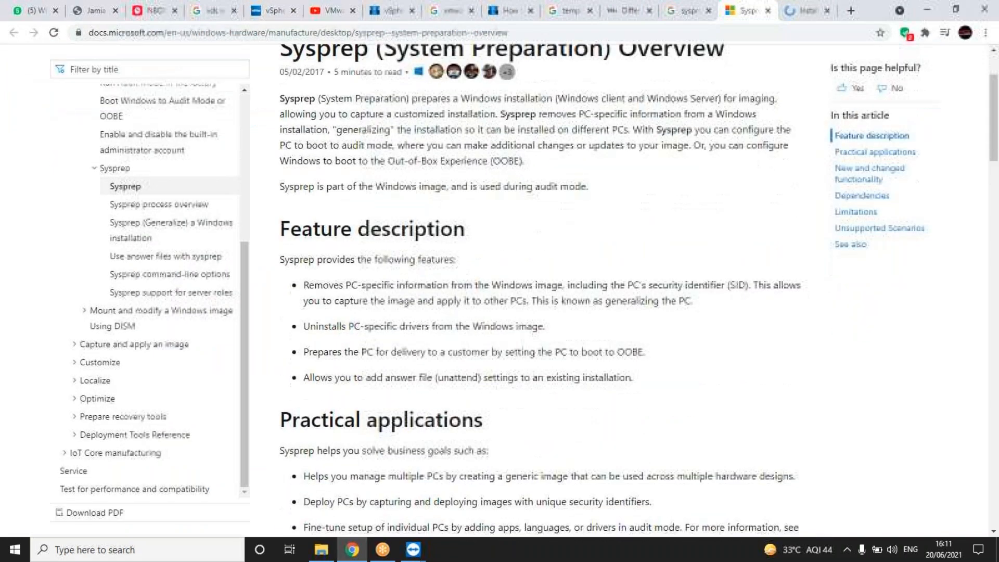
pyautogui.scroll(-5, 486, 295)
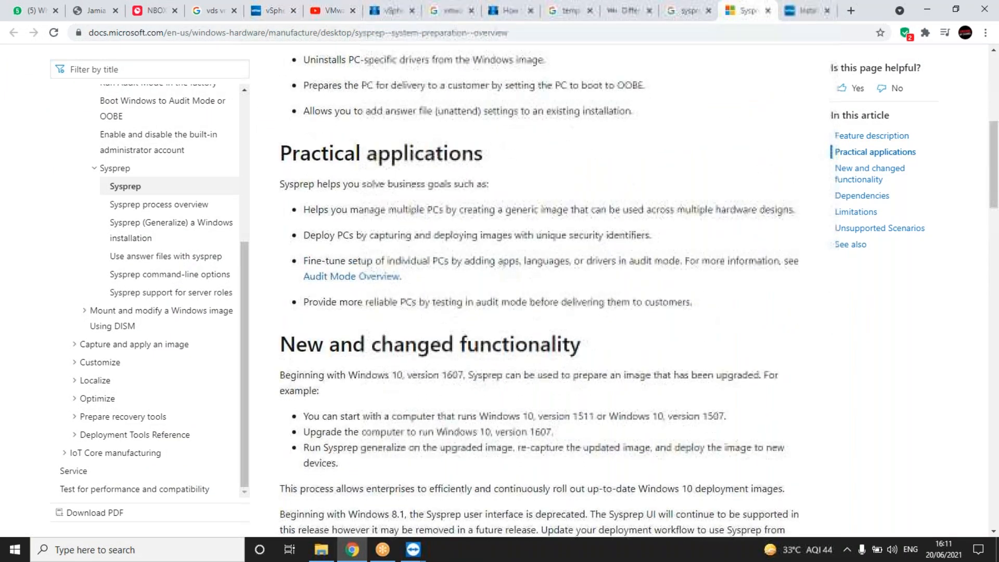
pyautogui.moveTo(467, 205); pyautogui.dragTo(587, 209)
pyautogui.scroll(-4, 586, 210)
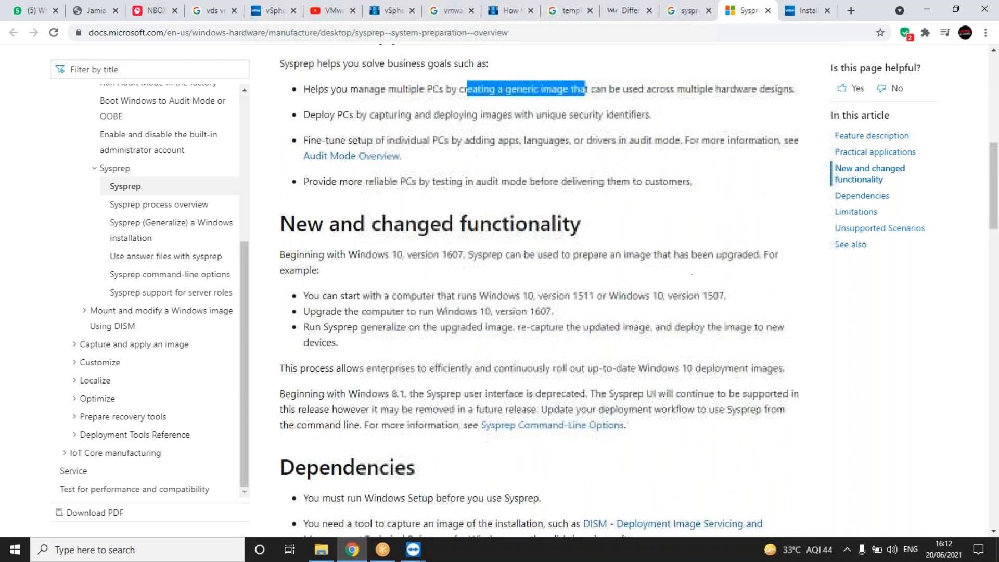
pyautogui.scroll(-2, 539, 291)
# Review the prerequisites and procedure in the VMware article on installing the Microsoft Sysprep Tool for vCenter Server Appliance
pyautogui.hotkey('ctrl', 'Tab')
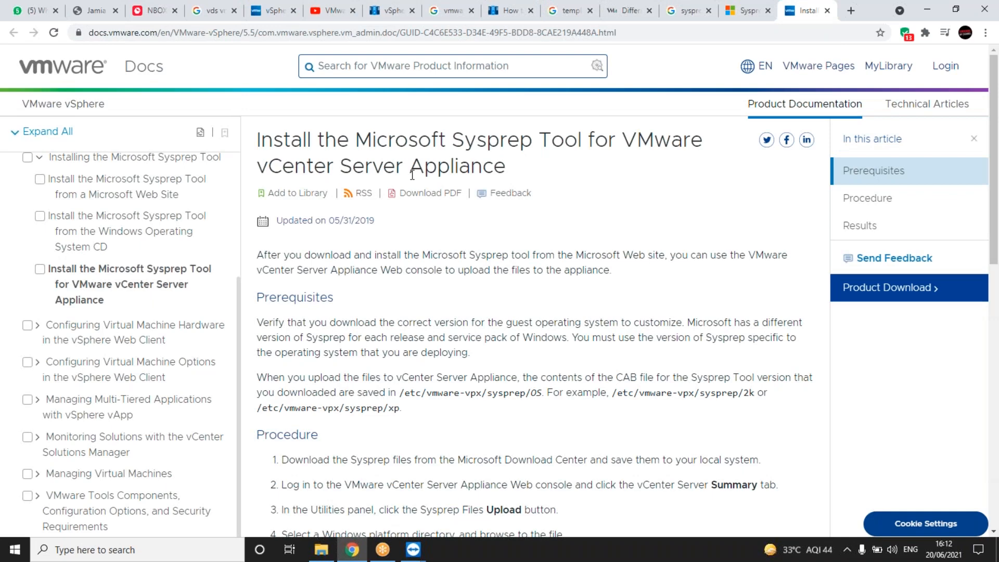
pyautogui.scroll(-8, 302, 274)
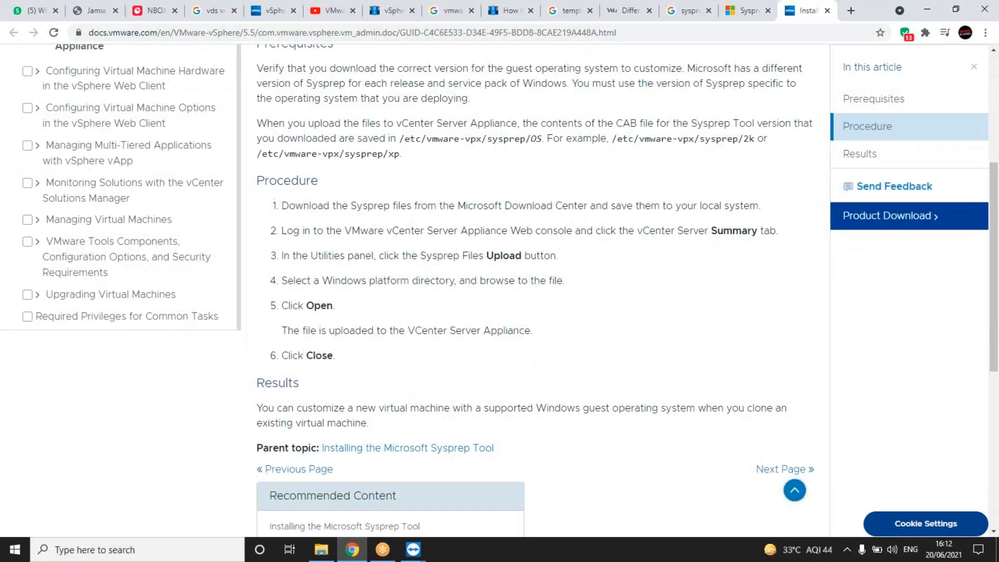
pyautogui.scroll(8, 430, 230)
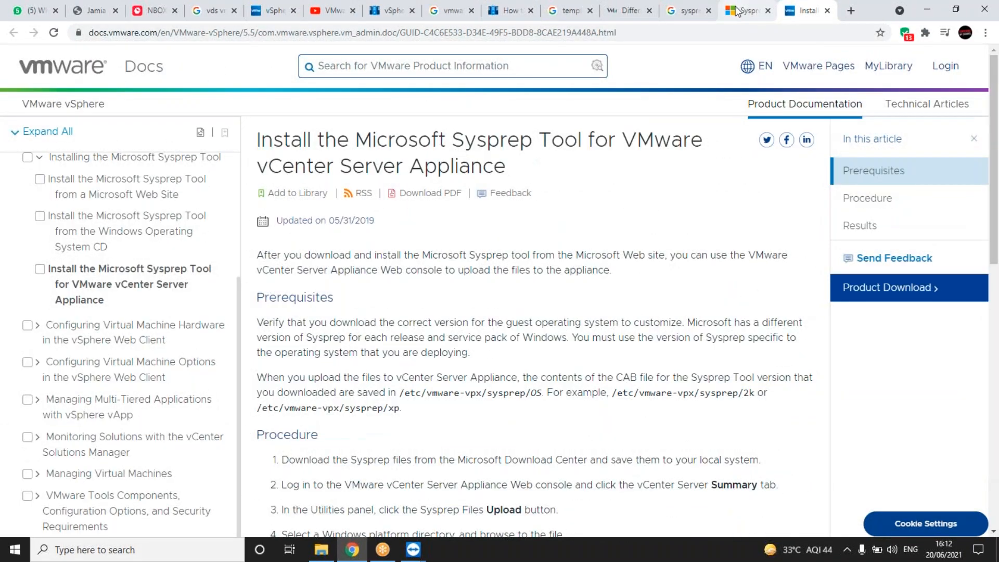
# Return to the Microsoft Sysprep overview and reread its introduction and feature description
pyautogui.hotkey('ctrl', 'shift', 'Tab')
pyautogui.scroll(4, 470, 259)
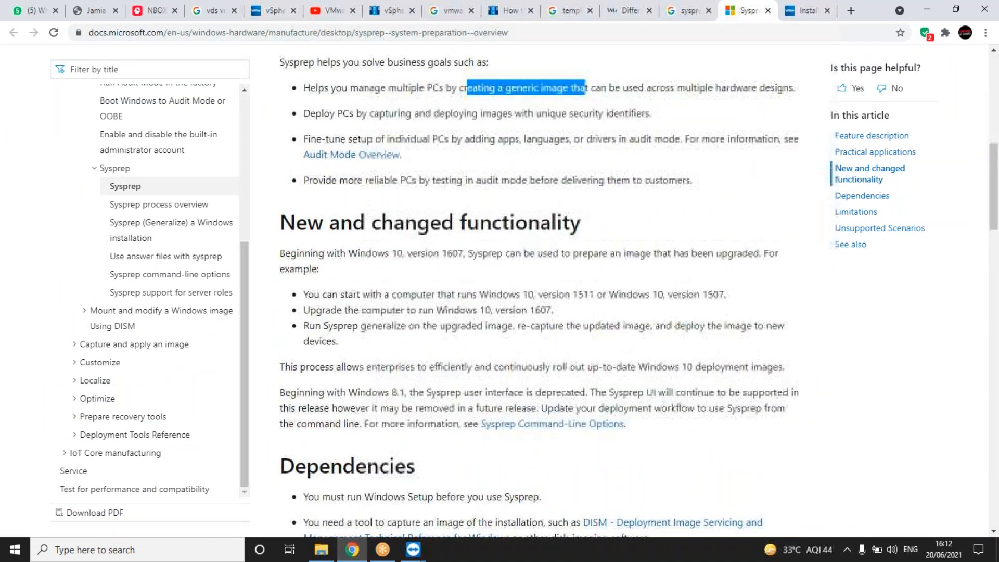
pyautogui.scroll(6, 470, 259)
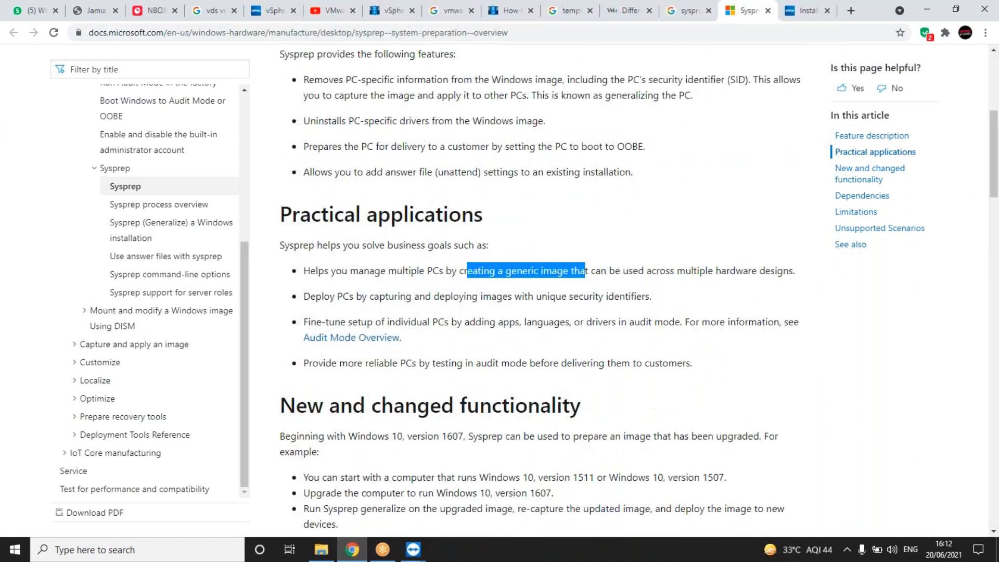
pyautogui.scroll(4, 470, 259)
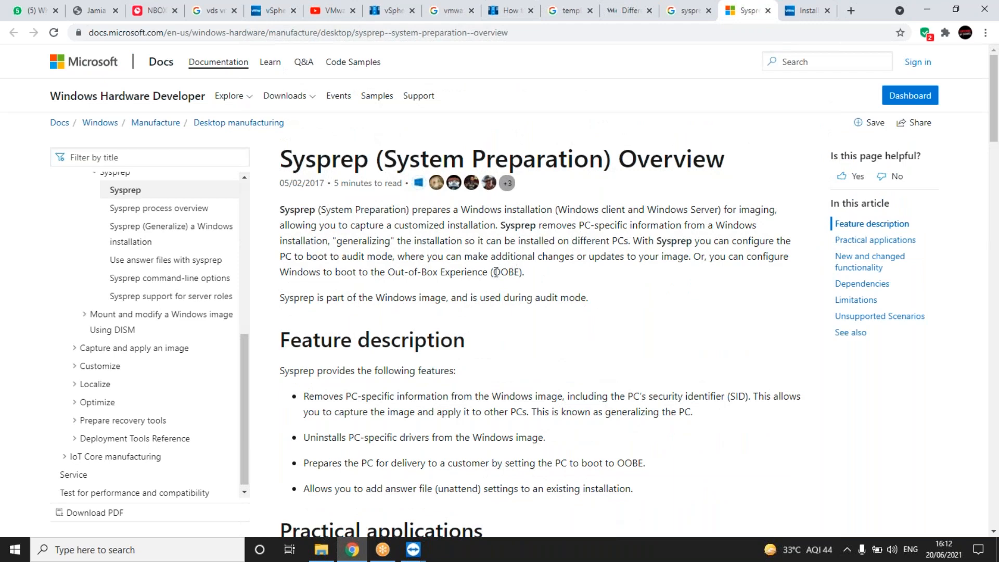
pyautogui.scroll(-2, 496, 271)
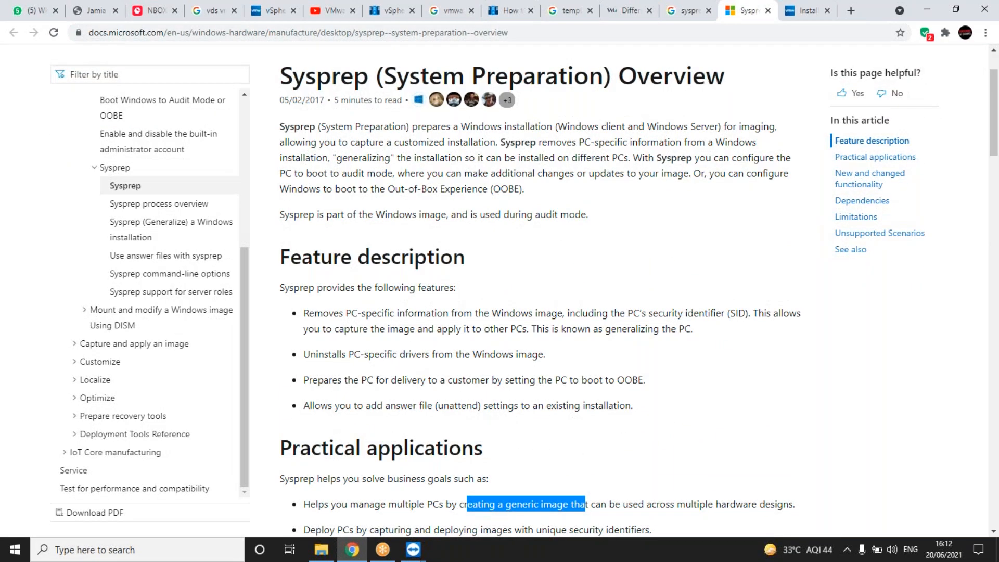
pyautogui.scroll(-1, 496, 272)
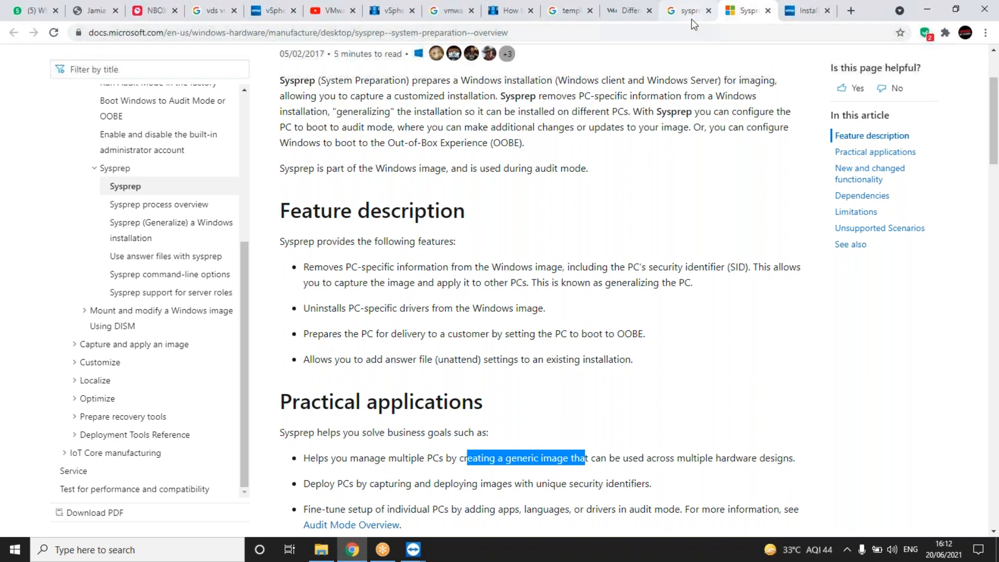
# Examine the Out-of-Box Experience (OOBE) mention in the Sysprep introduction, highlighting the word "Experience"
pyautogui.tripleClick(471, 142)
pyautogui.tripleClick(471, 142)
pyautogui.doubleClick(470, 143)
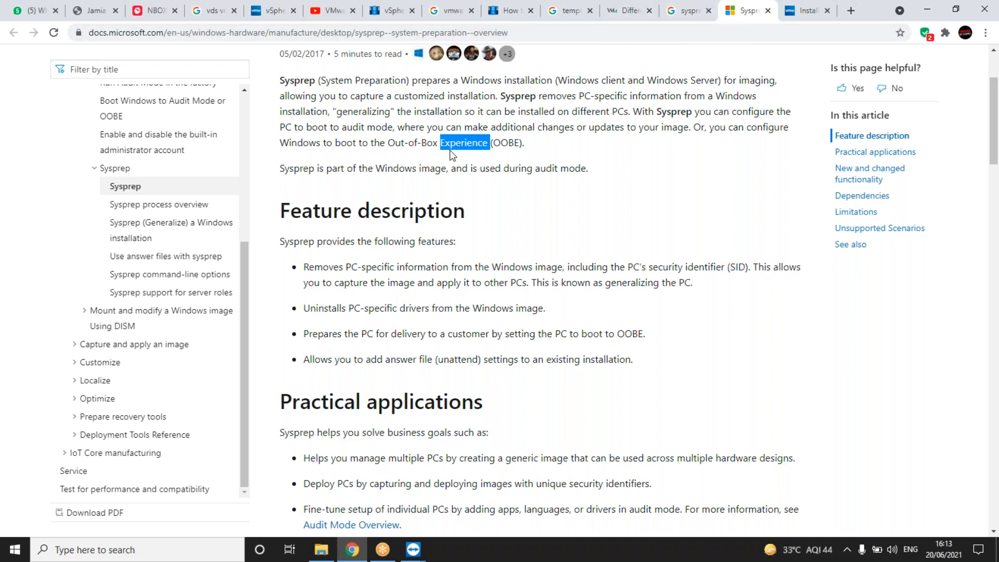
pyautogui.doubleClick(447, 144)
pyautogui.click(447, 145)
pyautogui.doubleClick(447, 144)
# Close the VMware and Microsoft Sysprep documentation pages and look through the "sysprep in vmware" search results
pyautogui.click(804, 16)
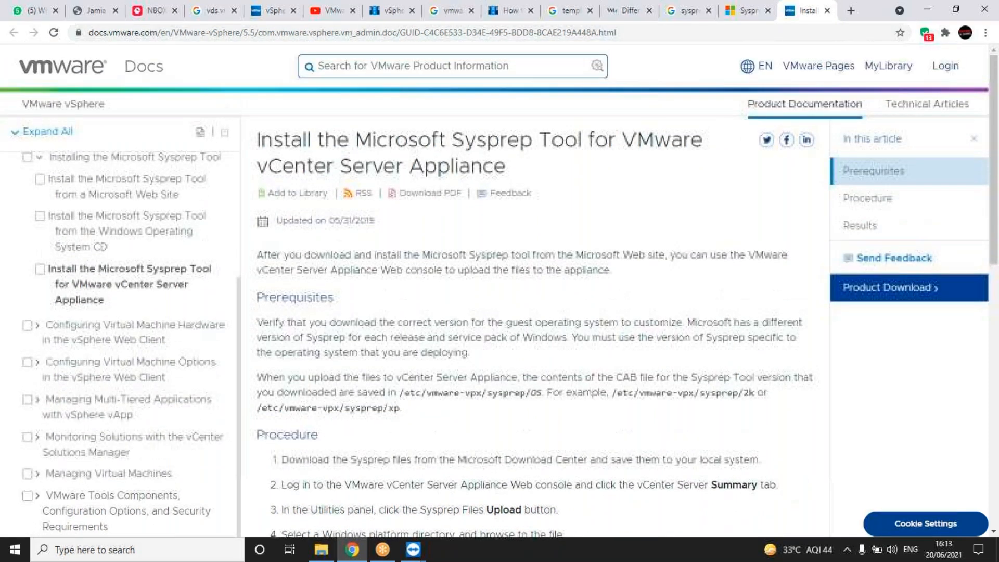
pyautogui.click(826, 10)
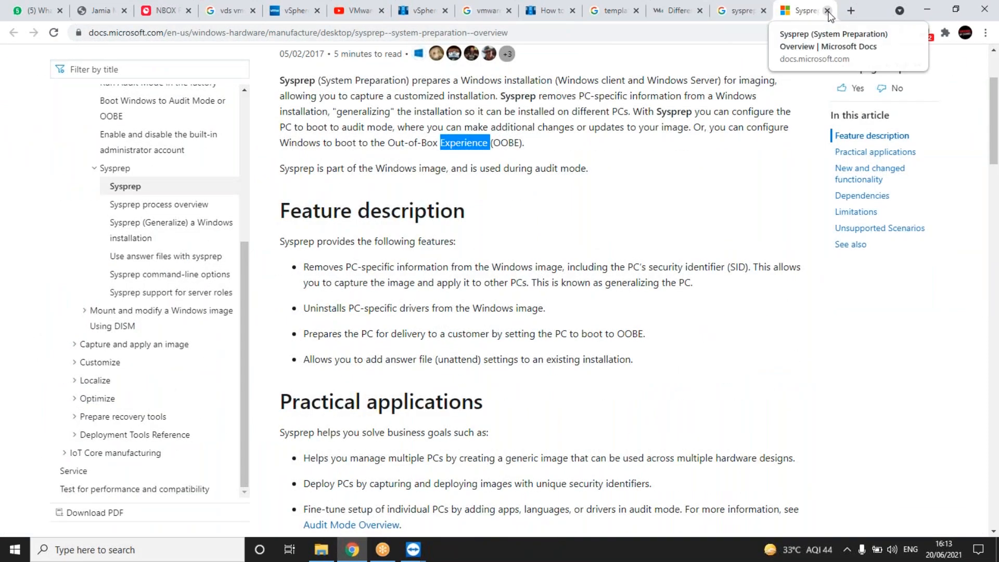
pyautogui.click(827, 11)
pyautogui.scroll(-1, 567, 187)
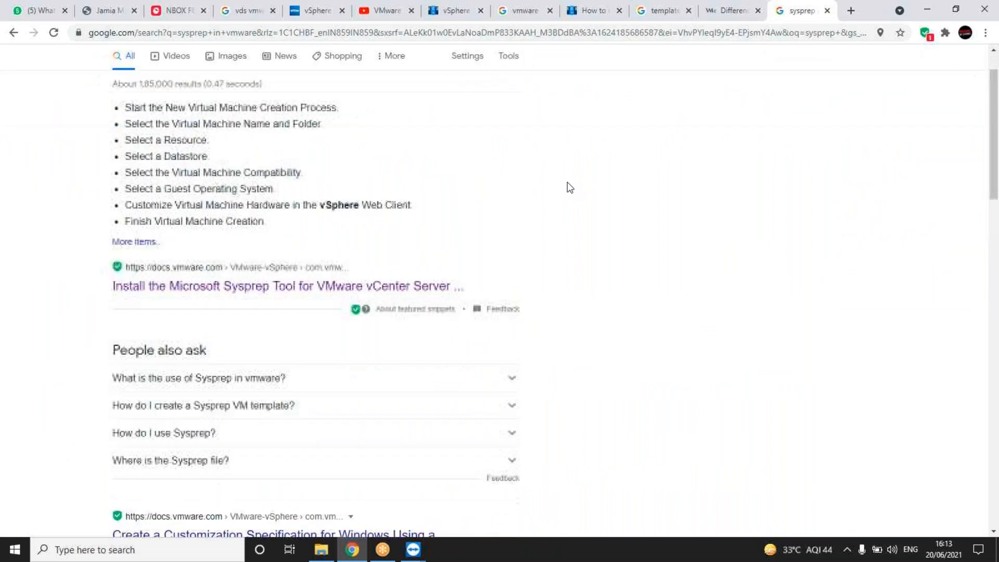
pyautogui.scroll(-4, 570, 187)
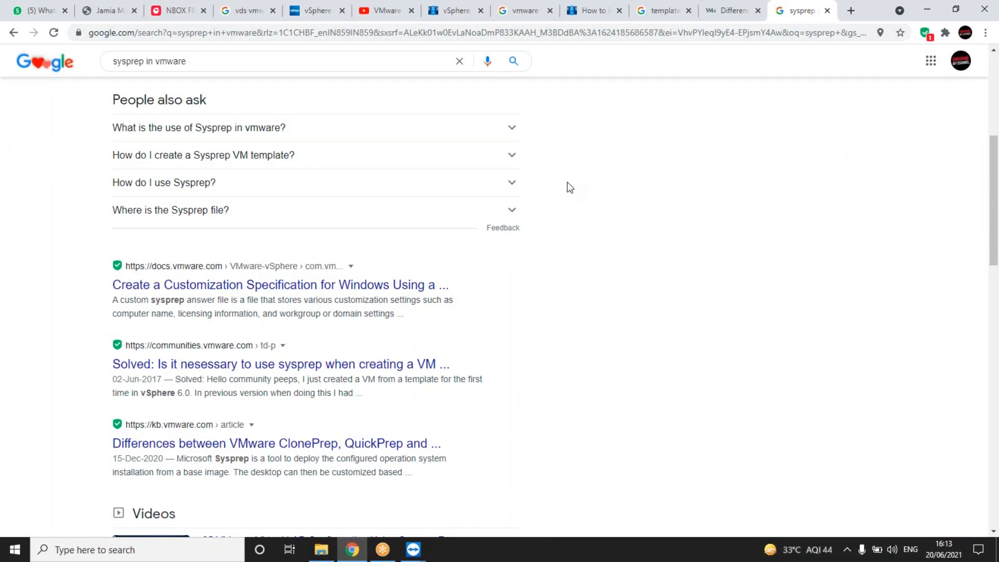
pyautogui.scroll(5, 567, 182)
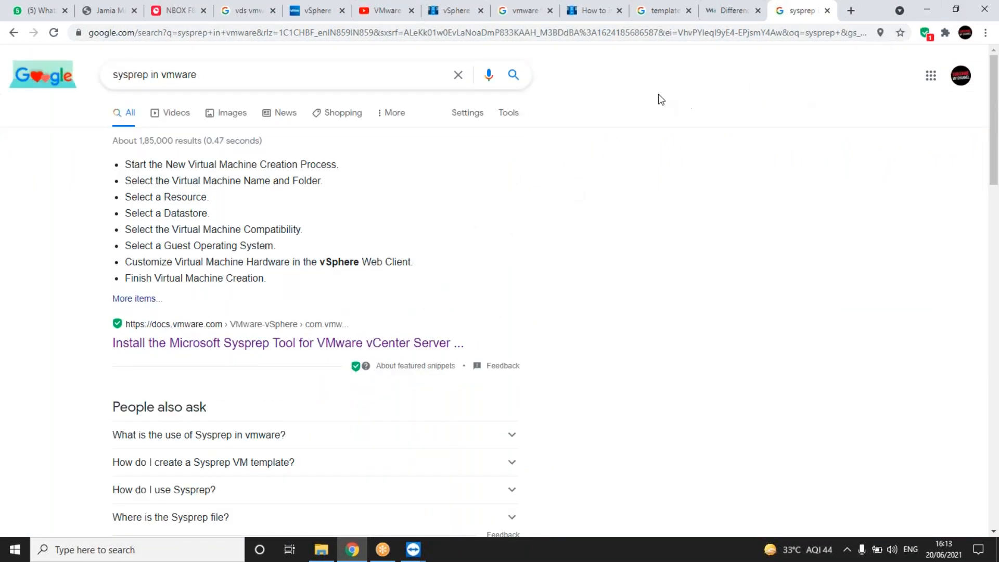
# Take the browser window out of its maximized state and enlarge it to cover most of the desktop
pyautogui.click(956, 10)
pyautogui.moveTo(851, 16); pyautogui.dragTo(851, 28)
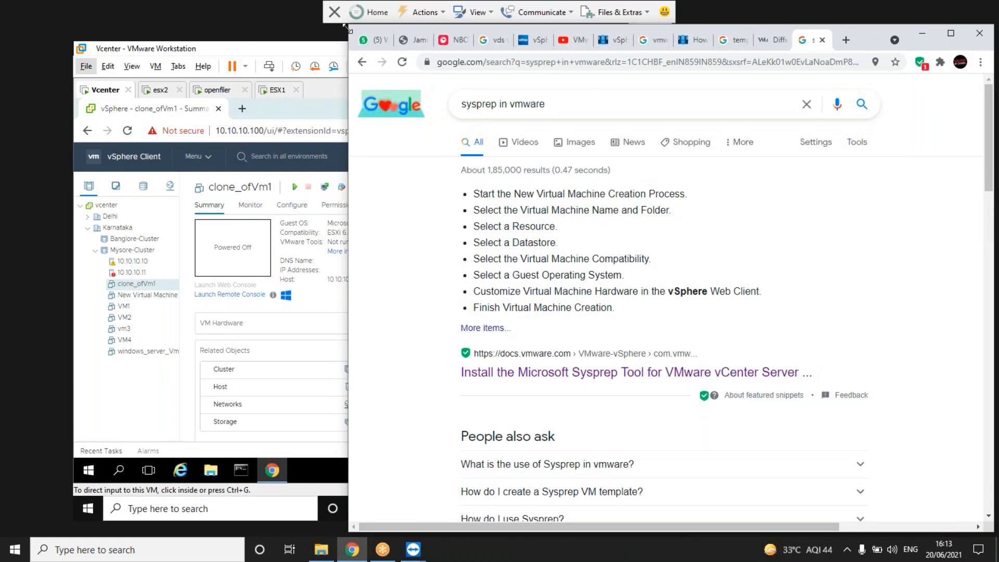
pyautogui.moveTo(347, 27); pyautogui.dragTo(28, 7)
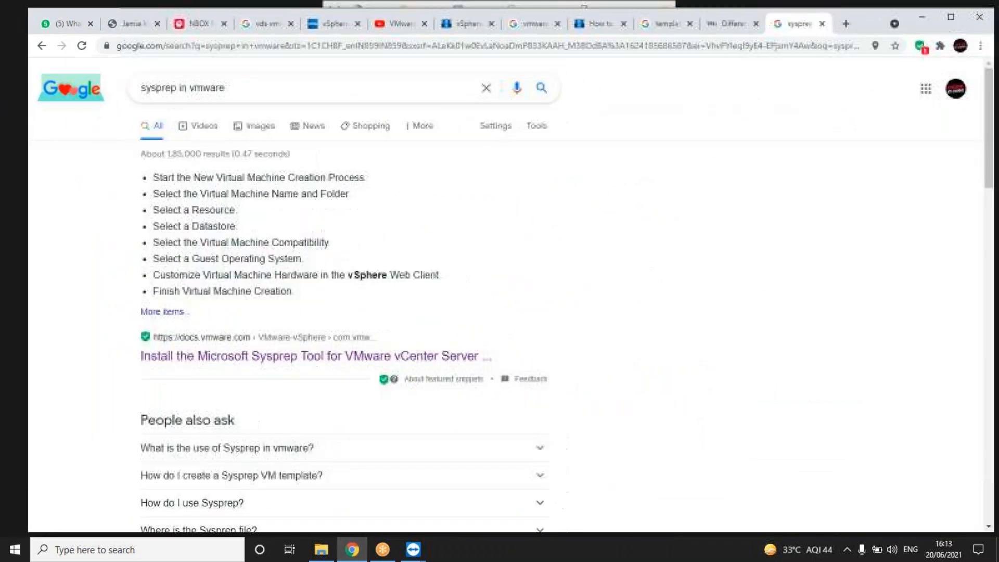
# Switch to the TeamViewer remote session showing the vCenter machine and refresh the vSphere Client view of clone_ofVm1
pyautogui.click(605, 27)
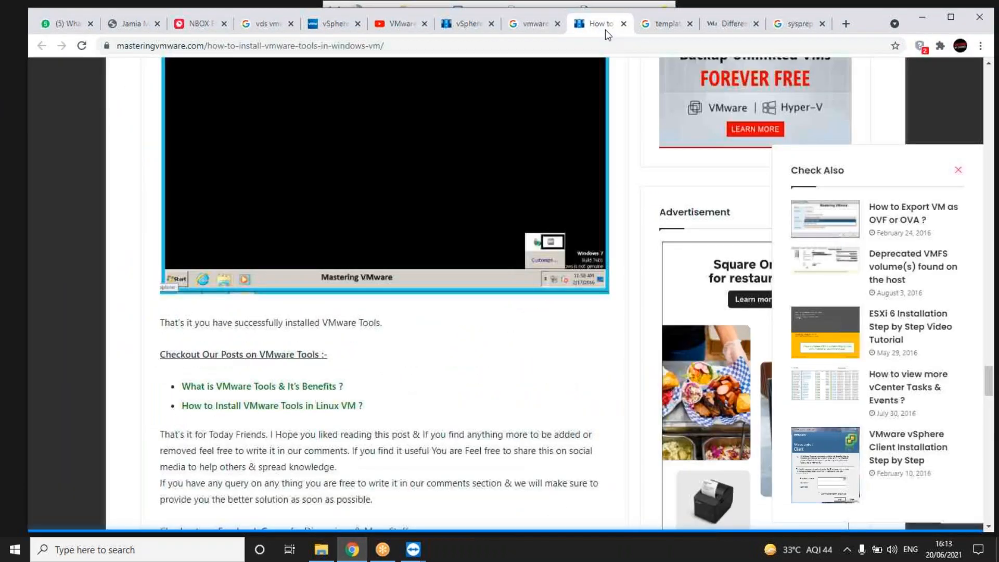
pyautogui.click(664, 26)
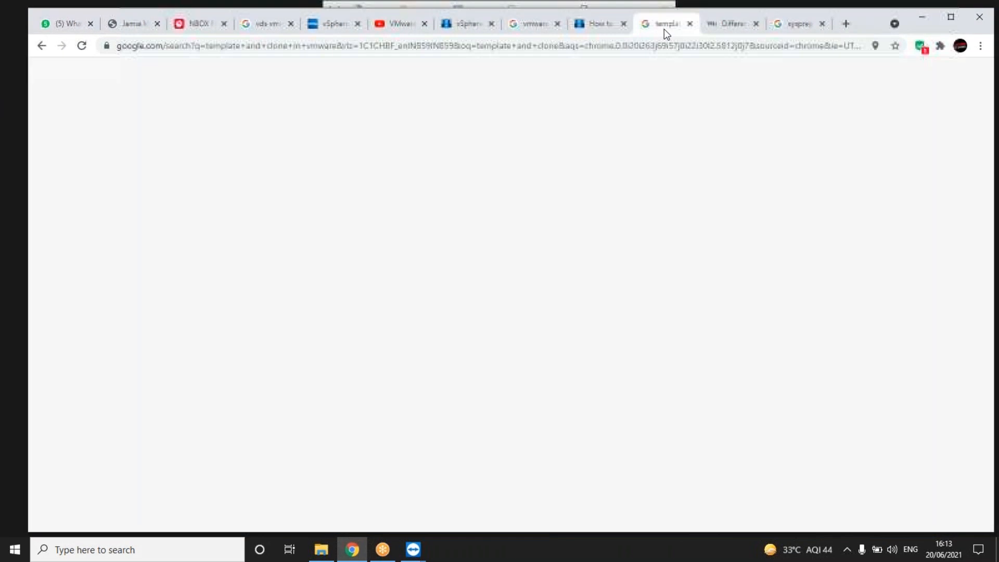
pyautogui.click(413, 549)
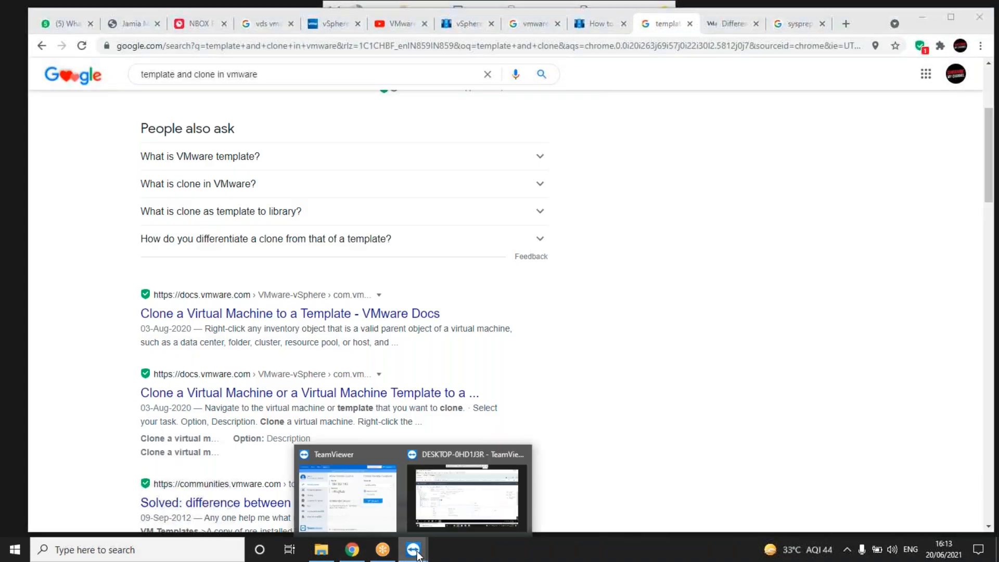
pyautogui.click(467, 497)
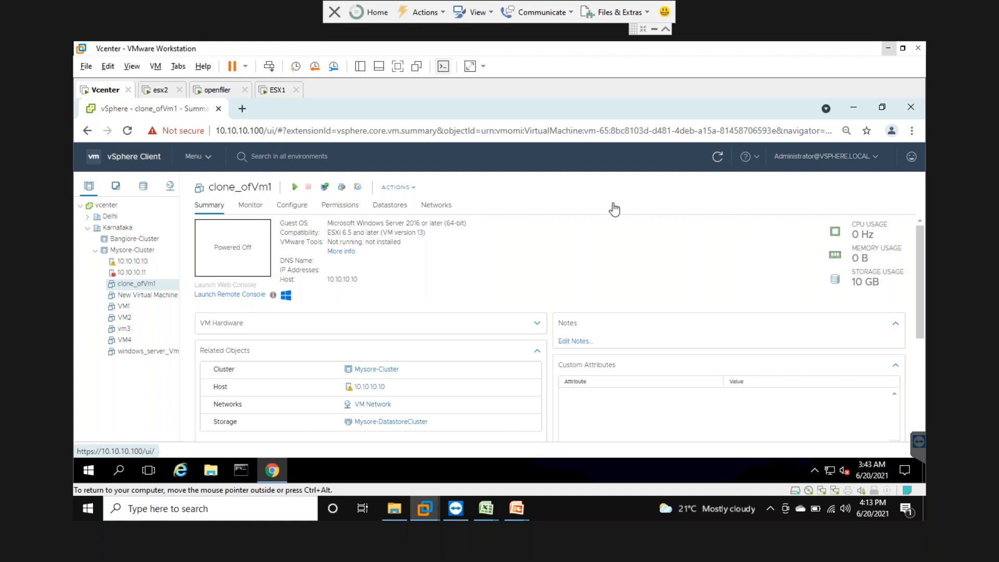
pyautogui.click(717, 157)
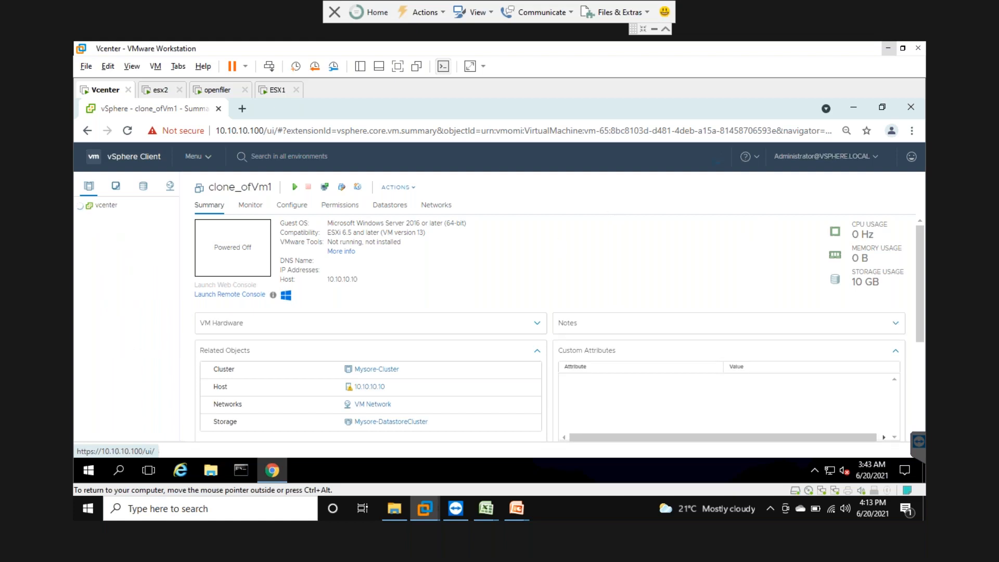